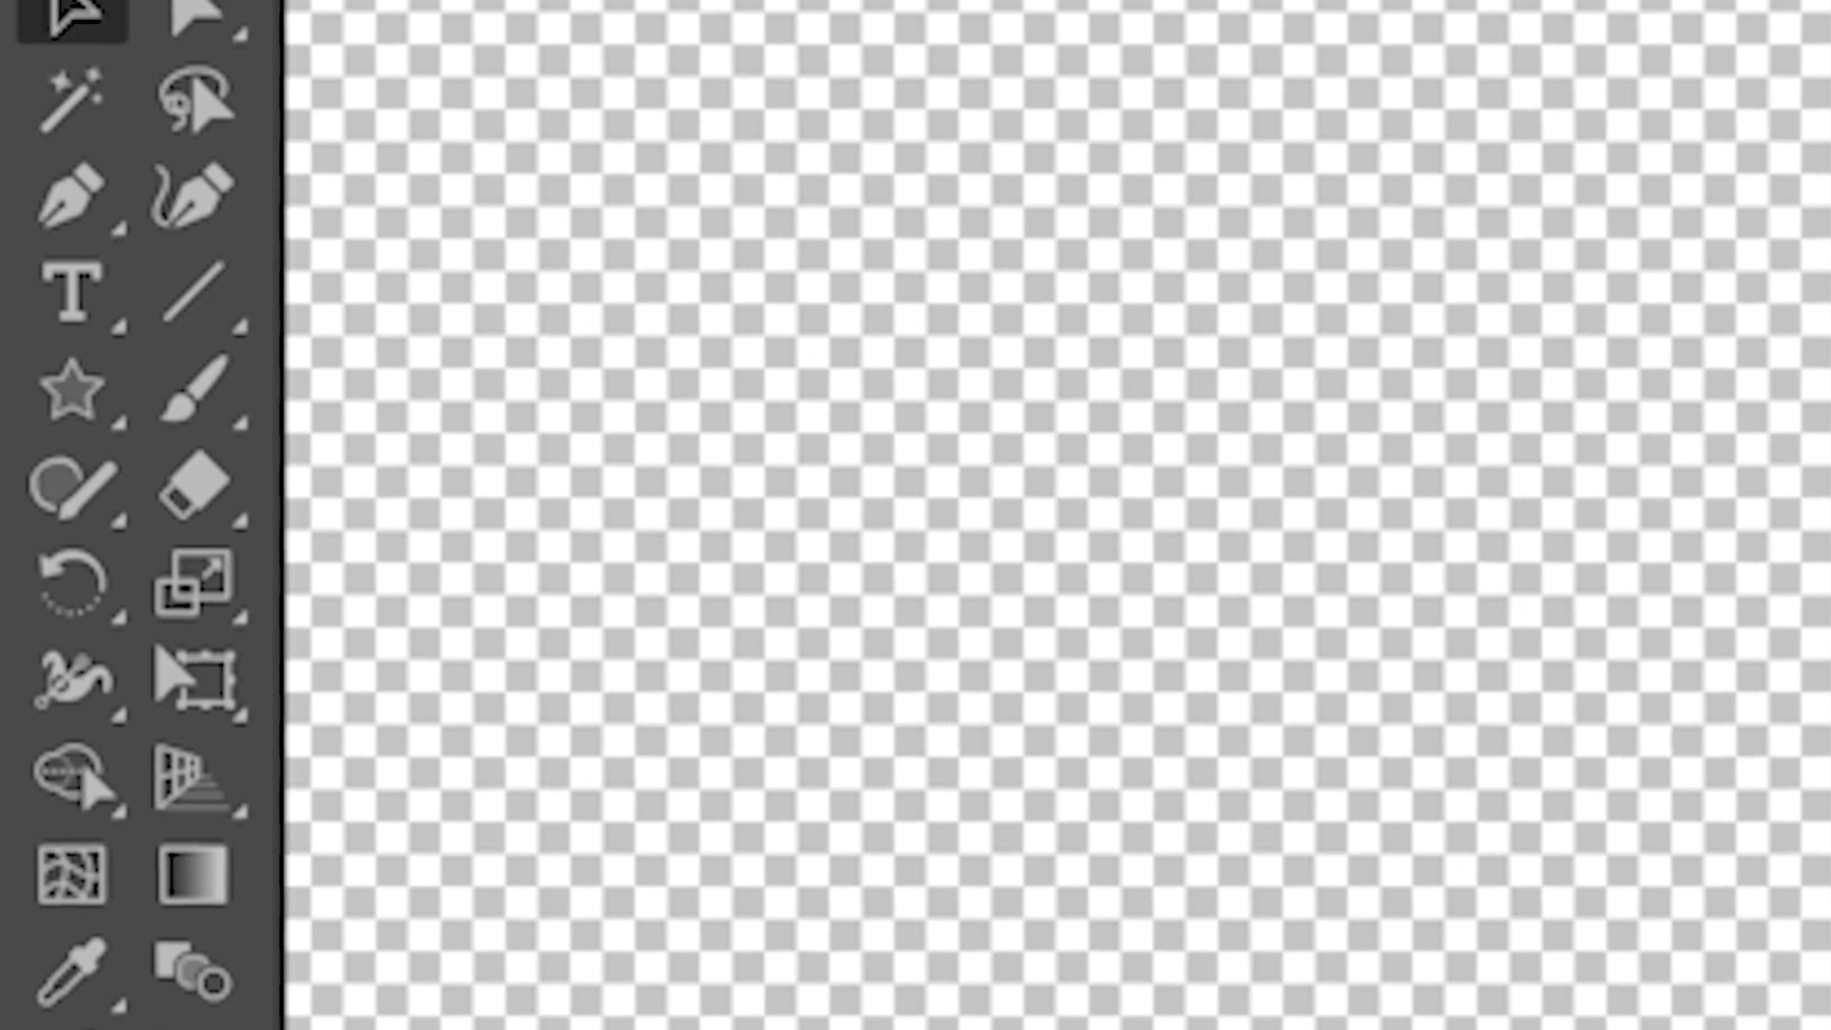
# Draw a black rectangle covering the whole artboard as the background
pyautogui.press('m')
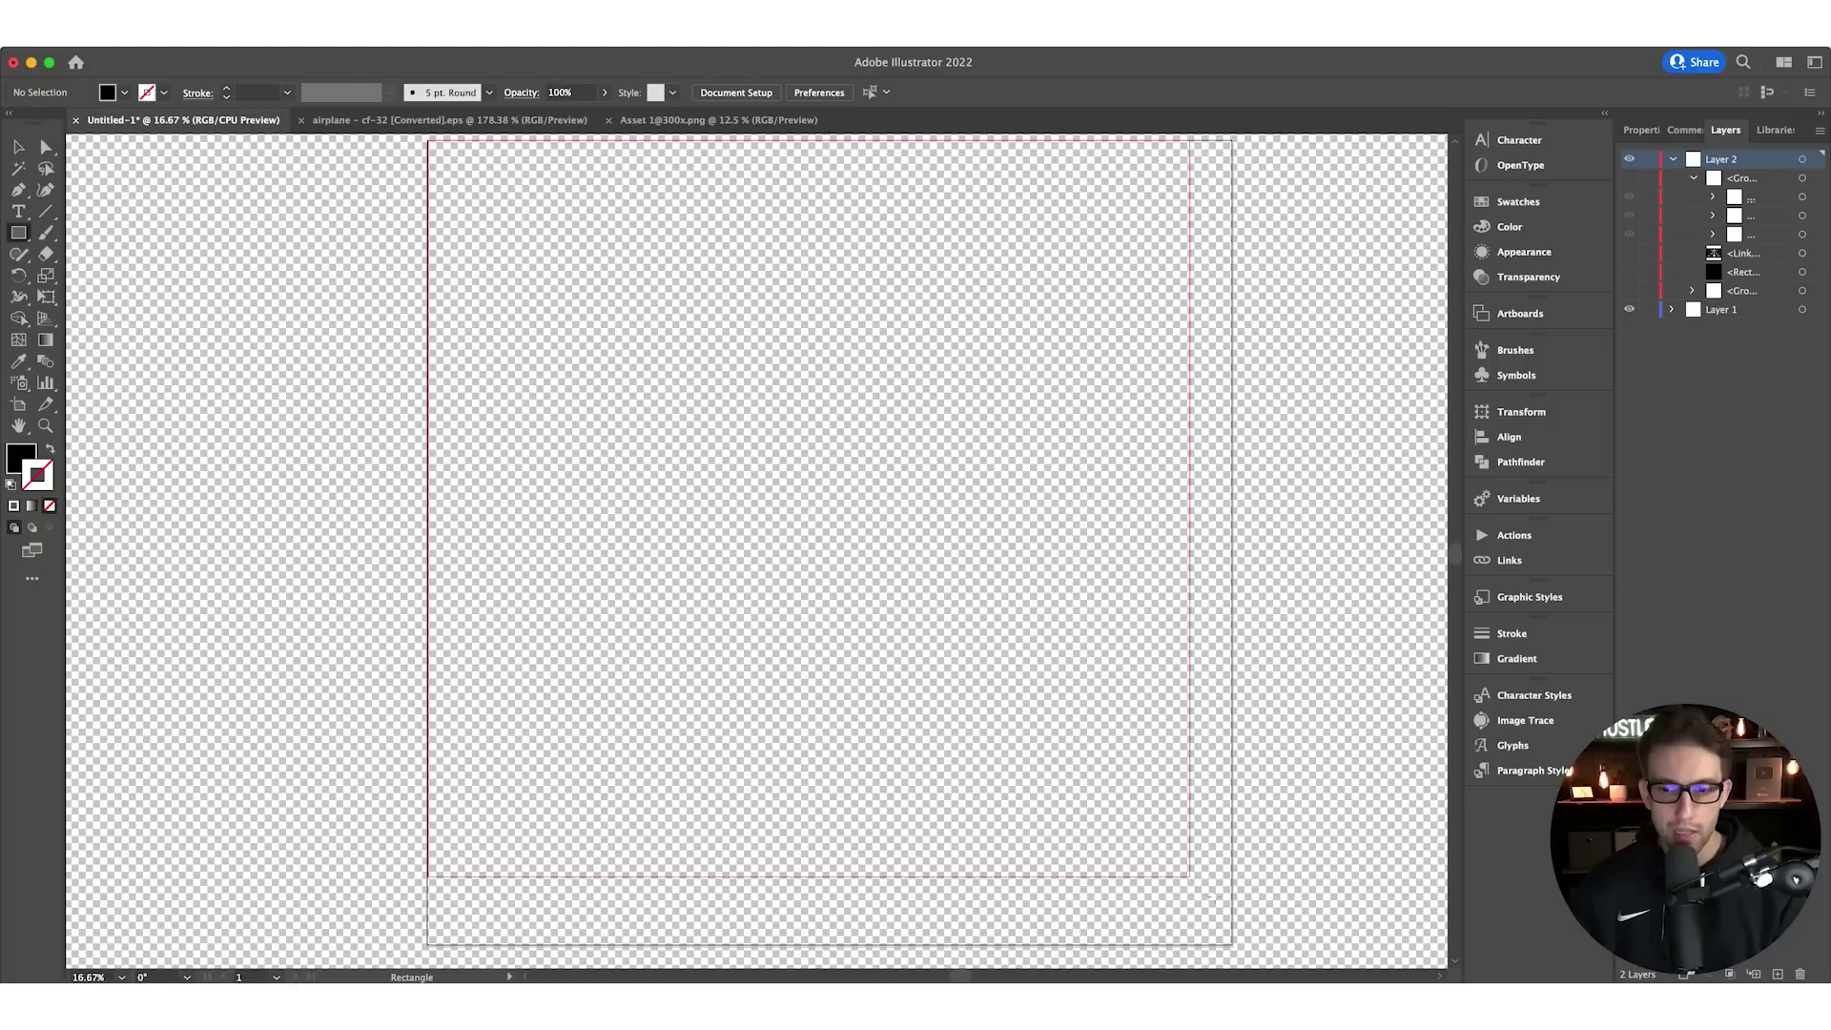
pyautogui.moveTo(1209, 897); pyautogui.dragTo(1232, 944)
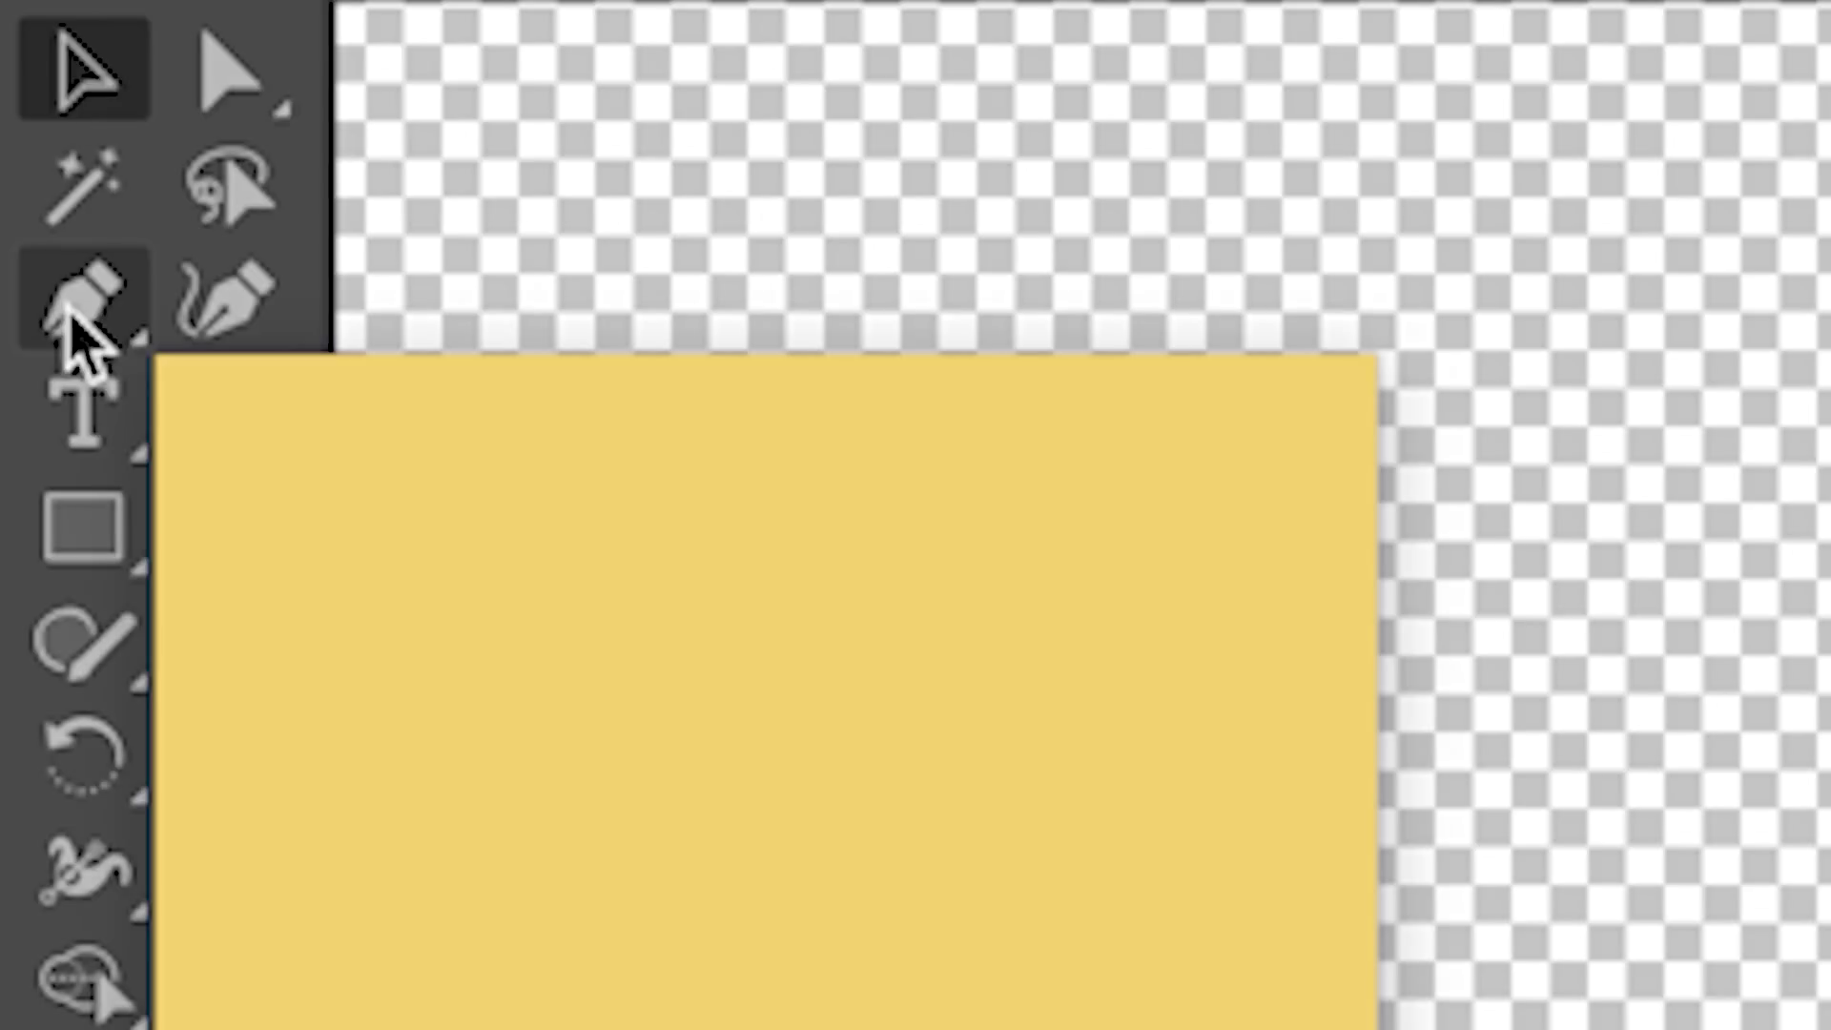
# Trace the nearest runway stripe of the reference image with the Pen tool and fill it white (ffffff)
pyautogui.click(19, 190)
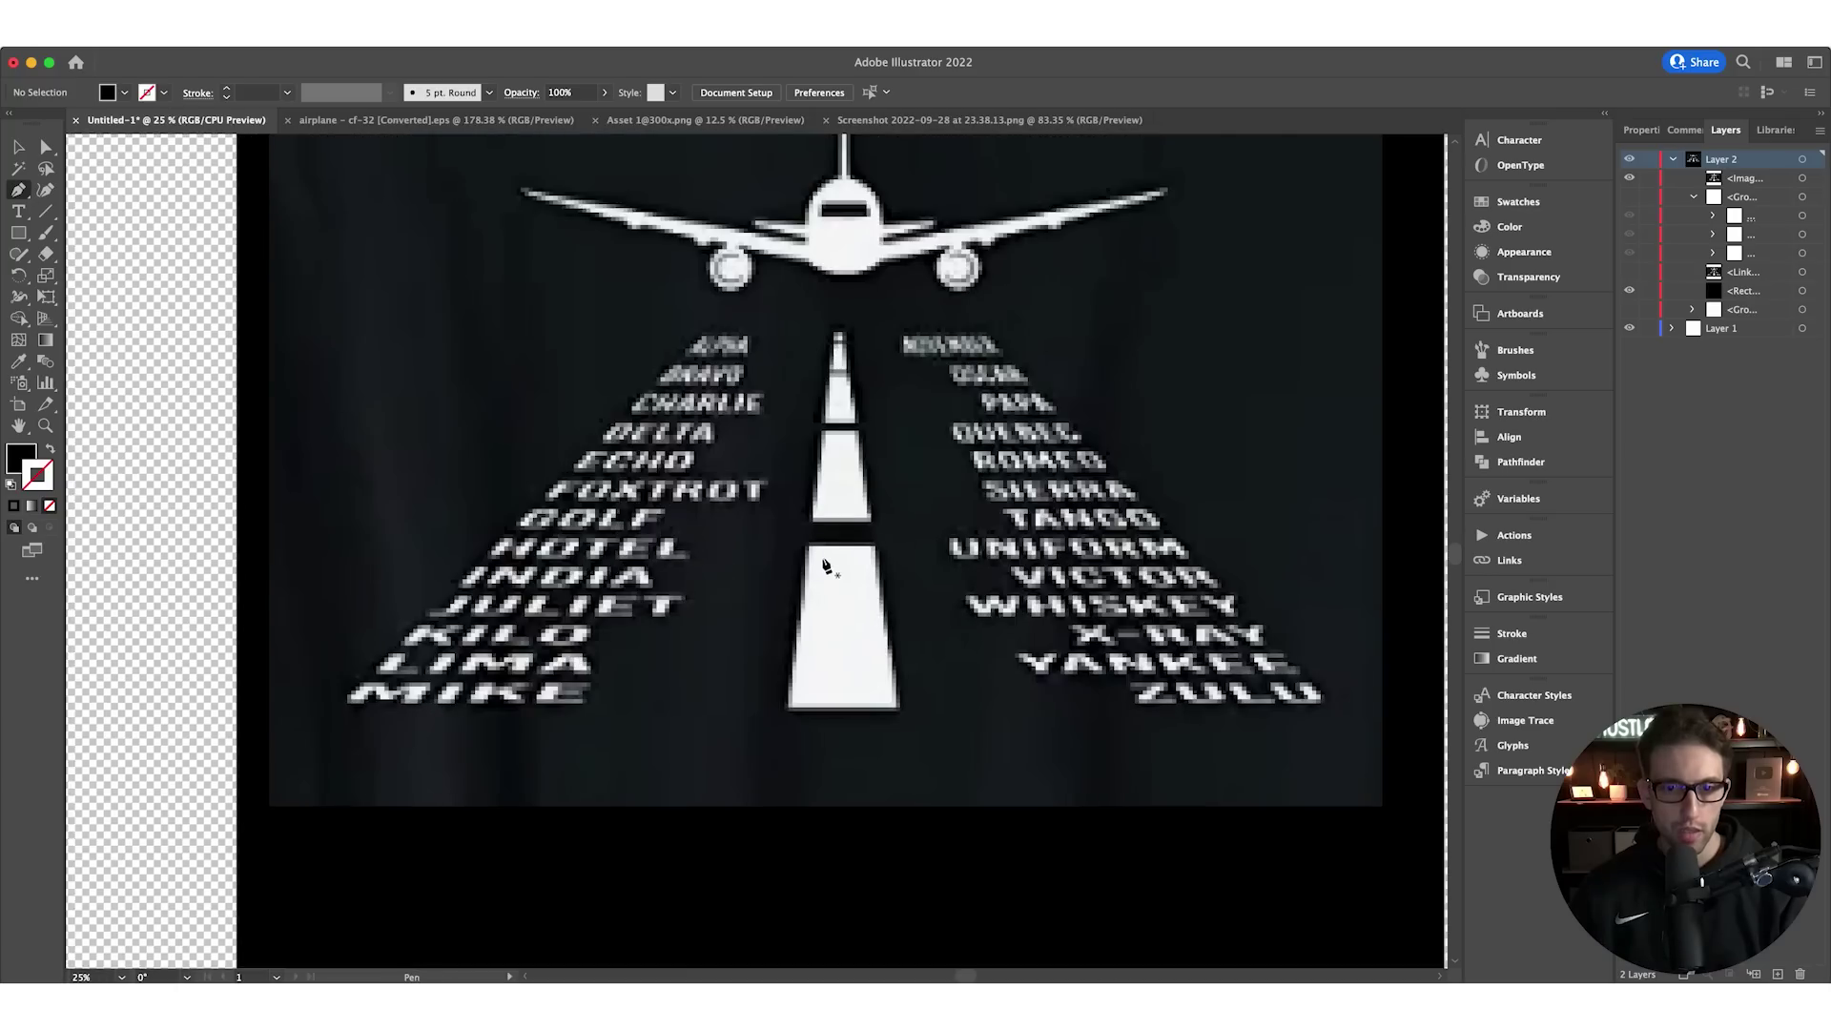
pyautogui.click(809, 546)
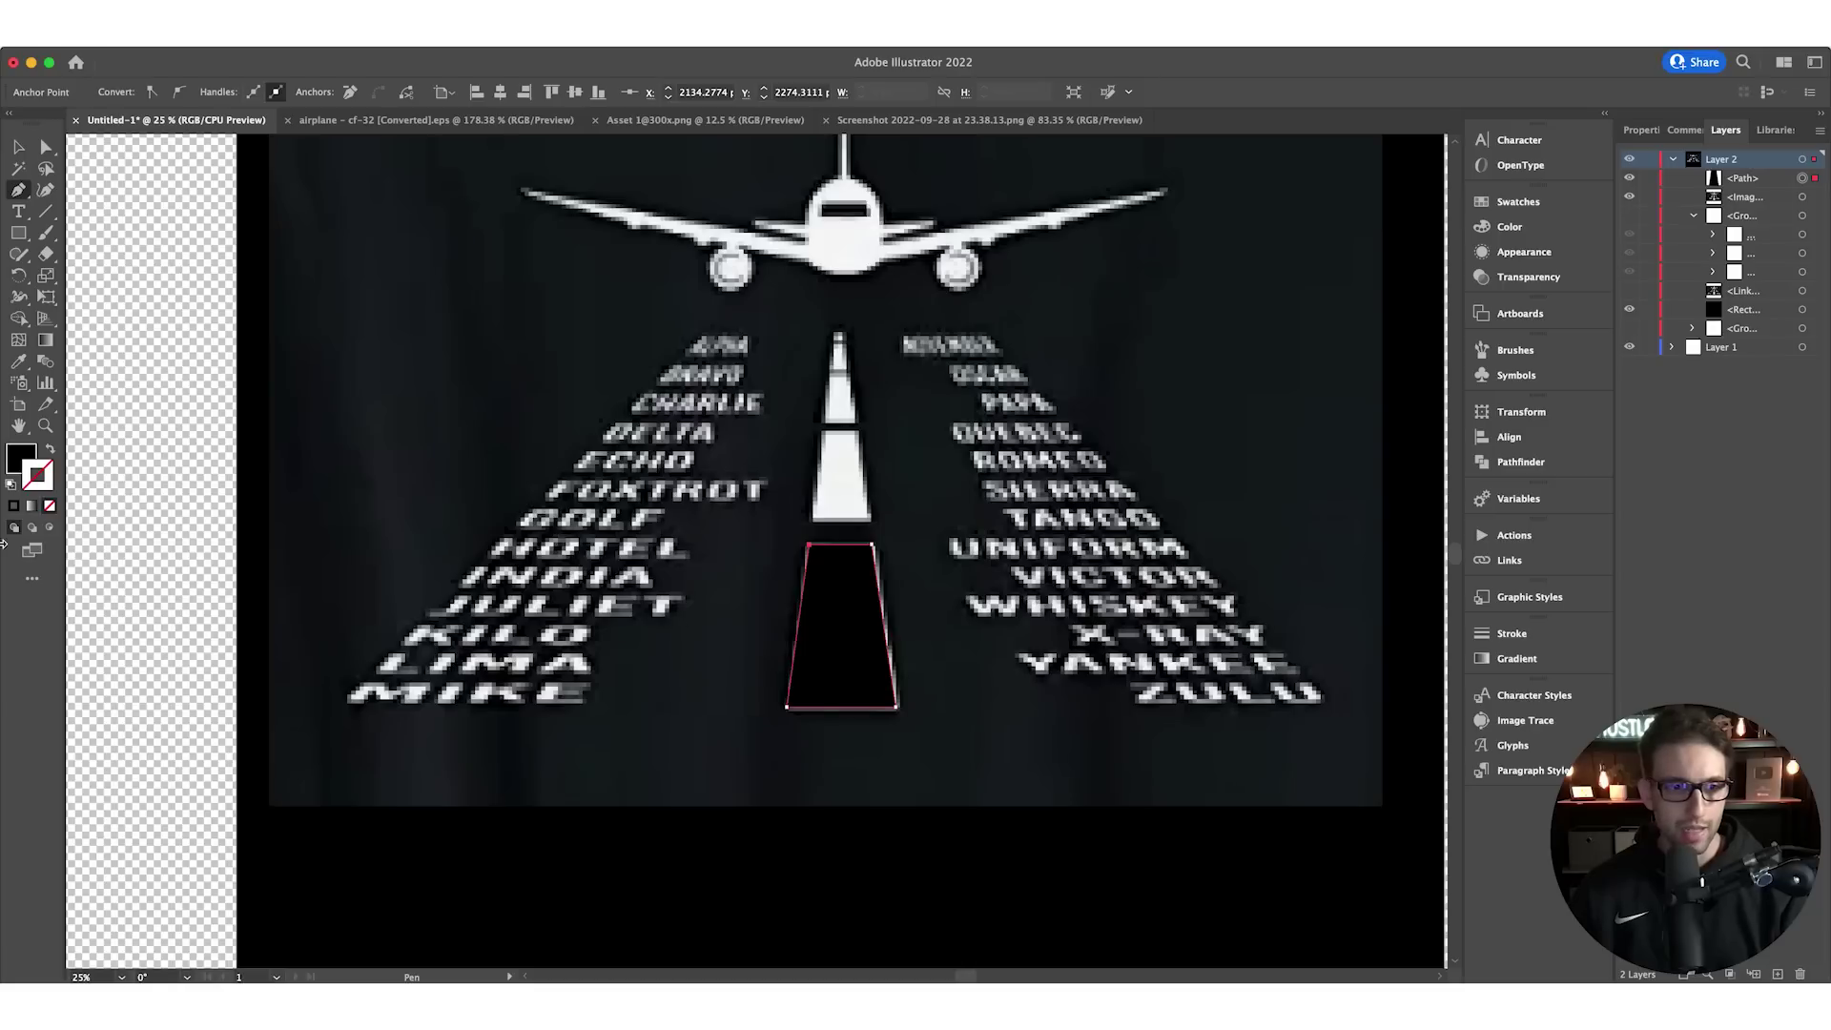
pyautogui.doubleClick(26, 460)
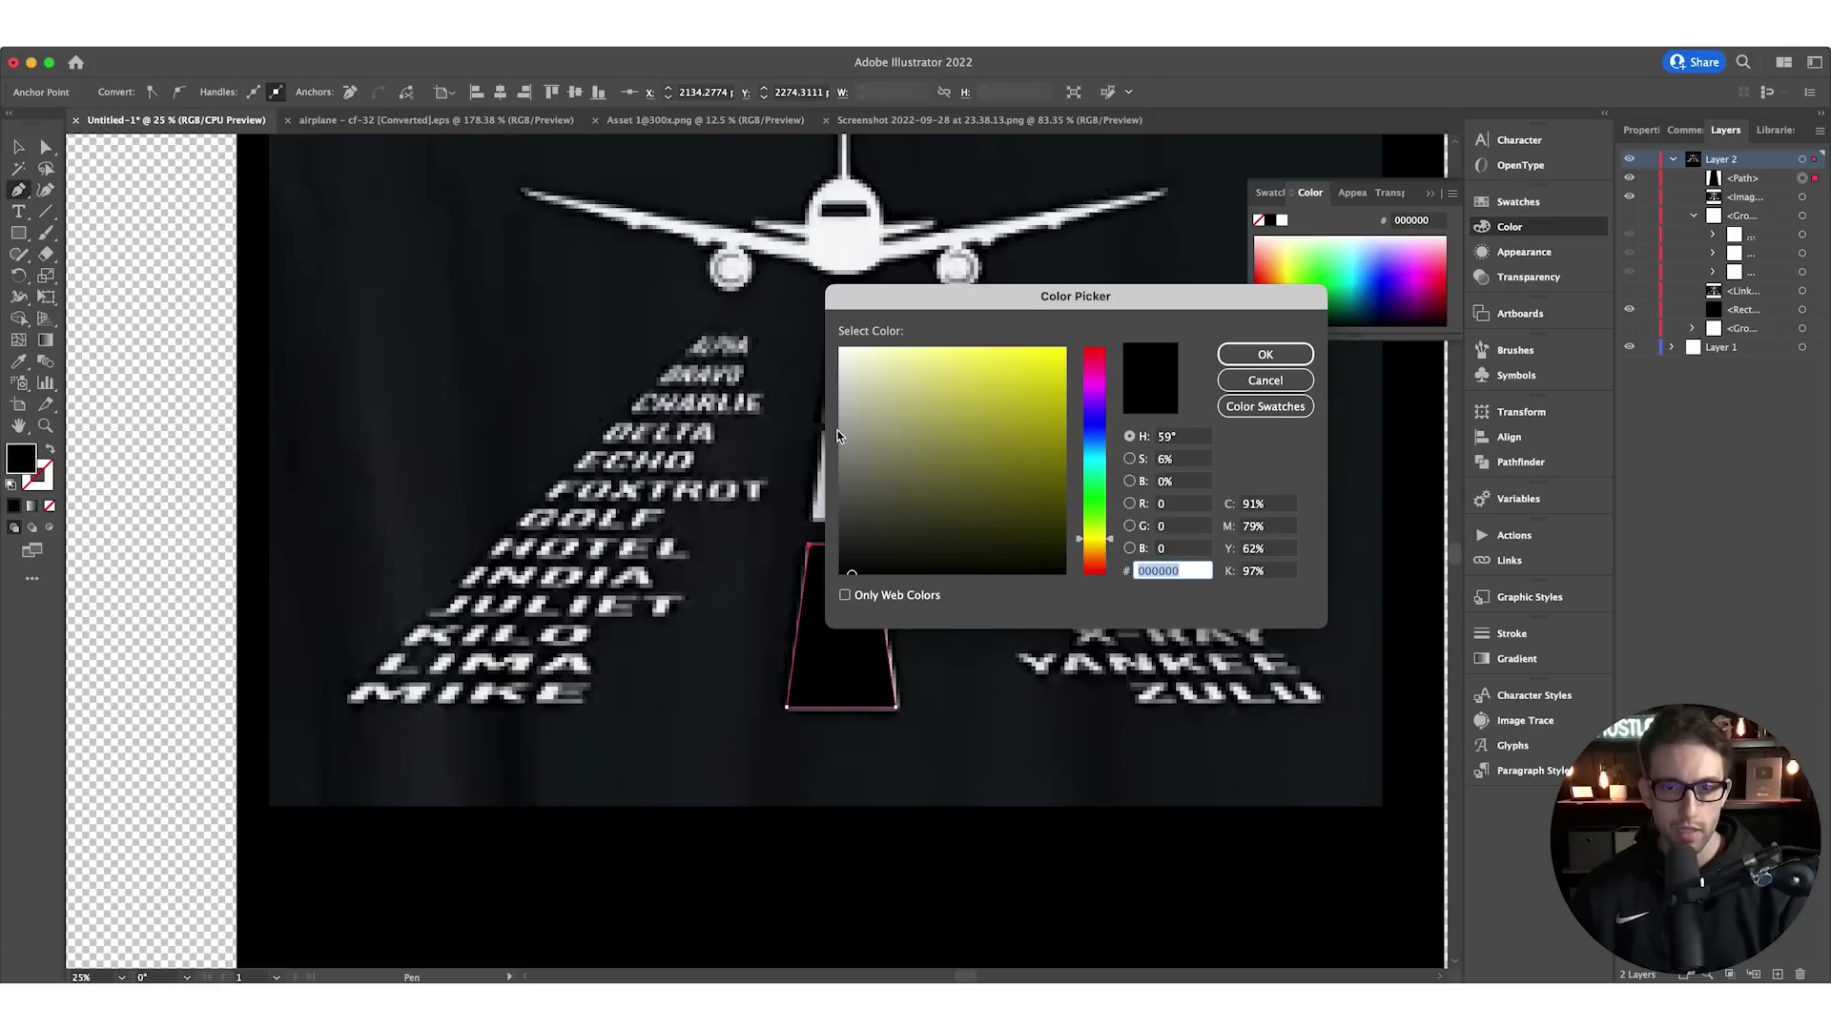
pyautogui.click(1265, 355)
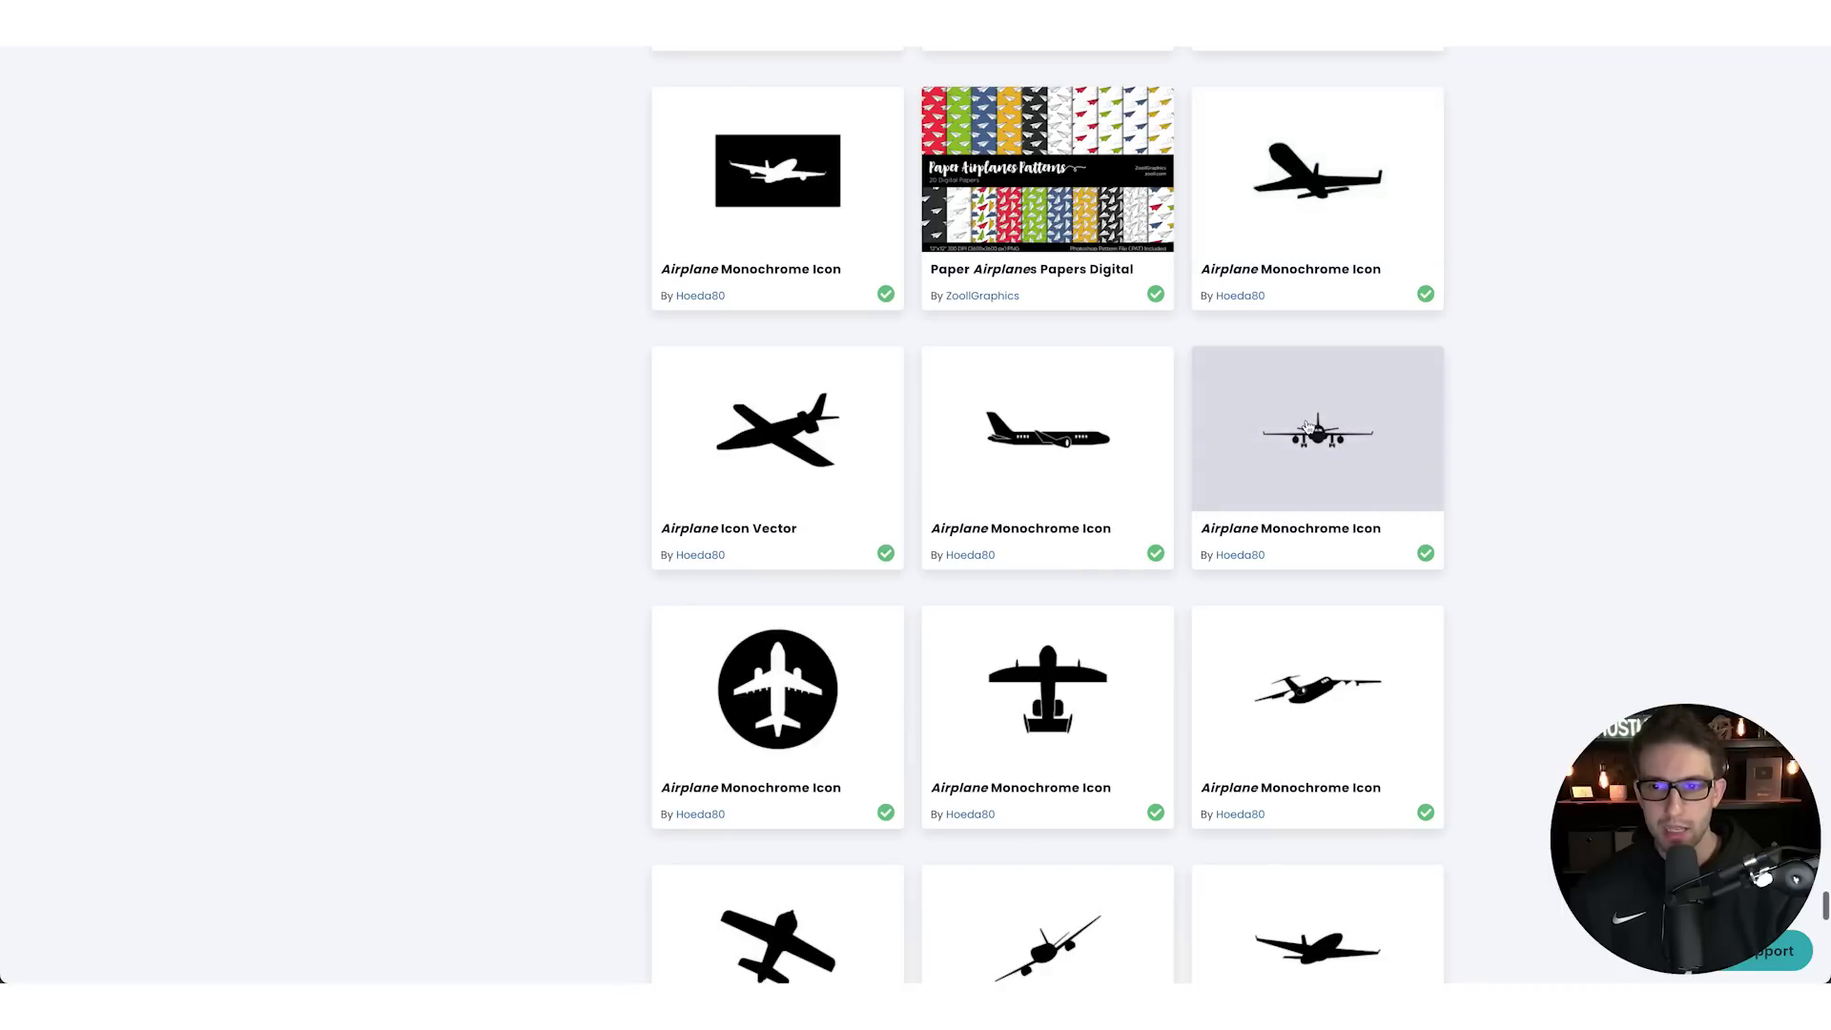
# Copy the black airplane silhouette from the airplane EPS document and paste it enlarged into the runway design
pyautogui.click(1307, 426)
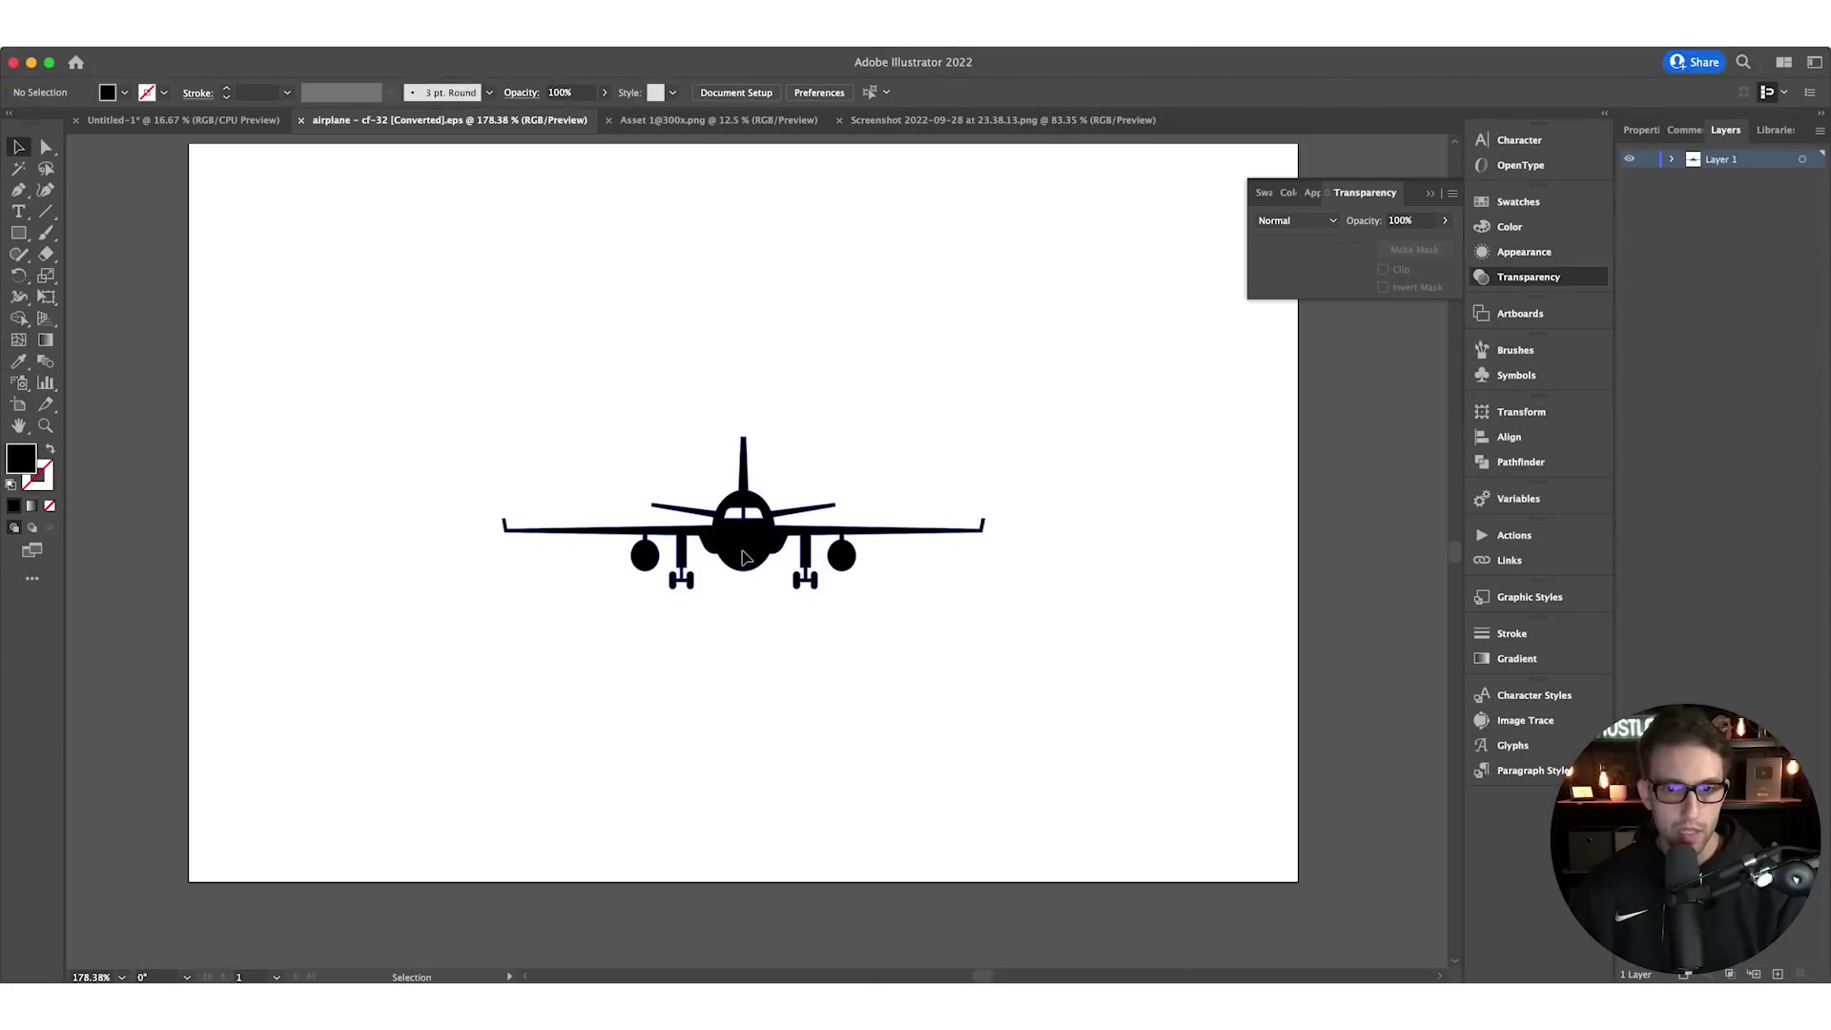
pyautogui.click(723, 572)
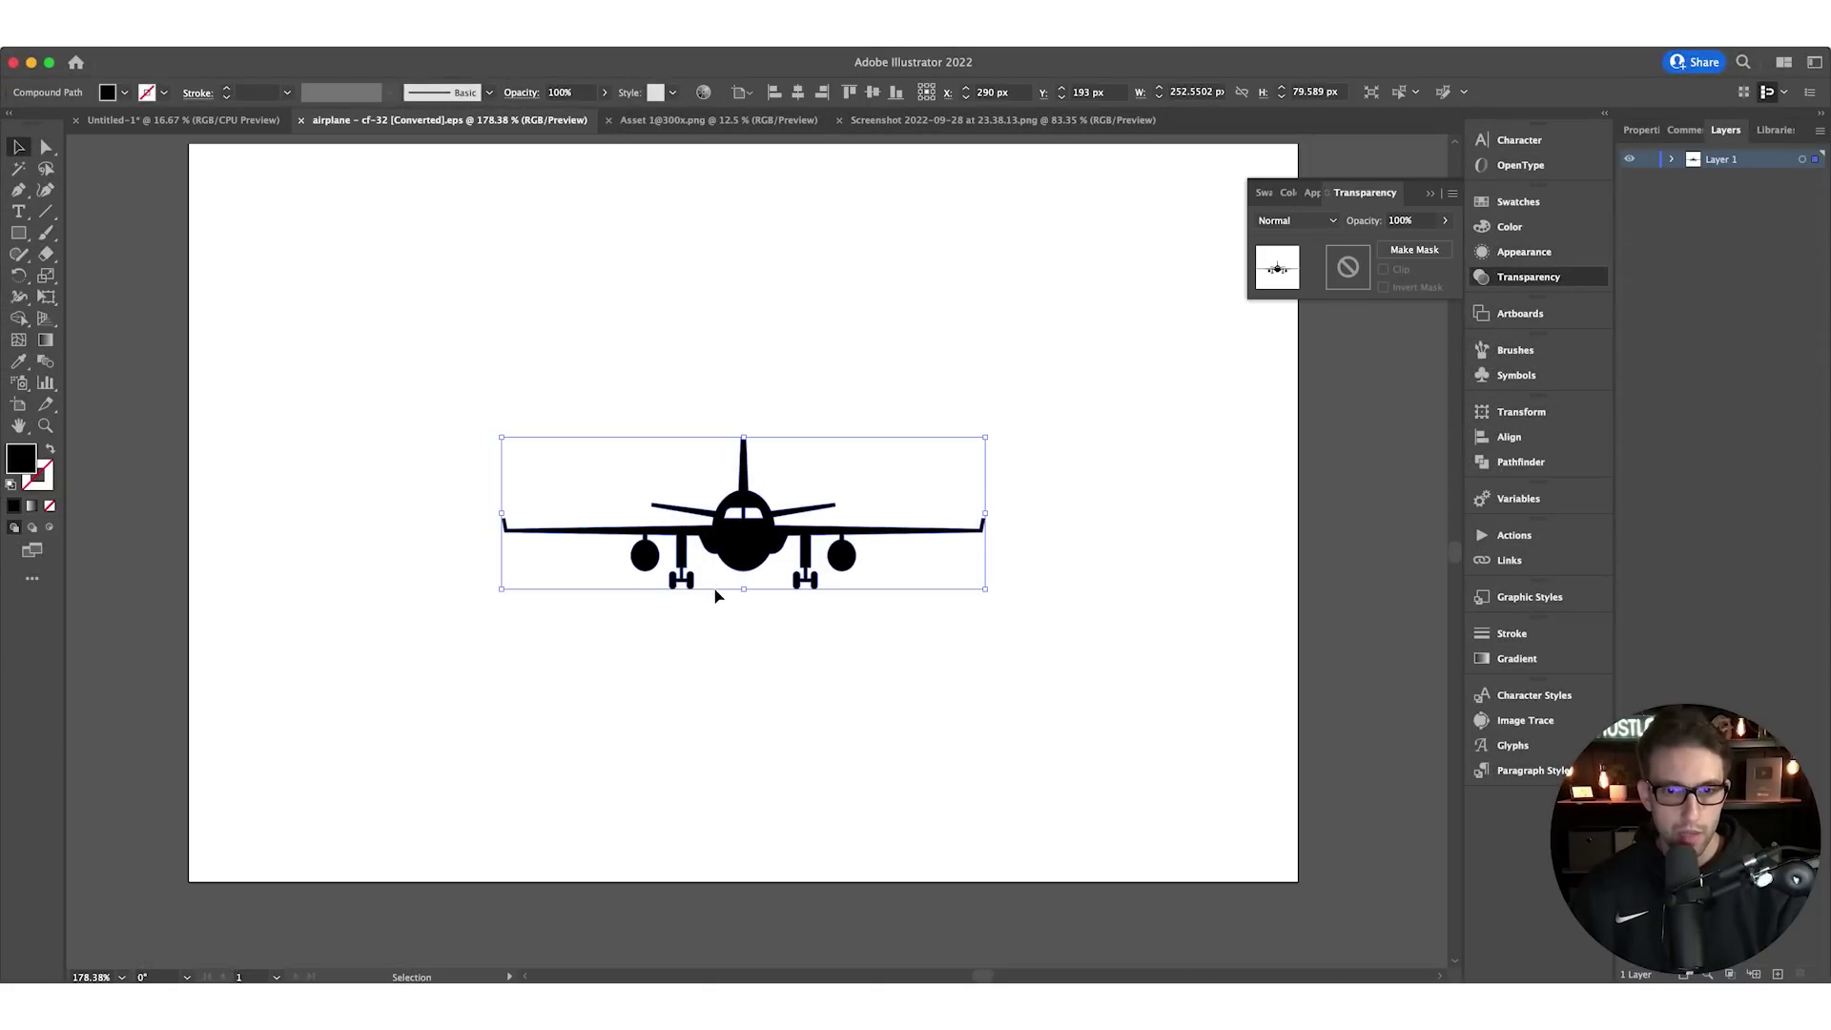
pyautogui.click(170, 121)
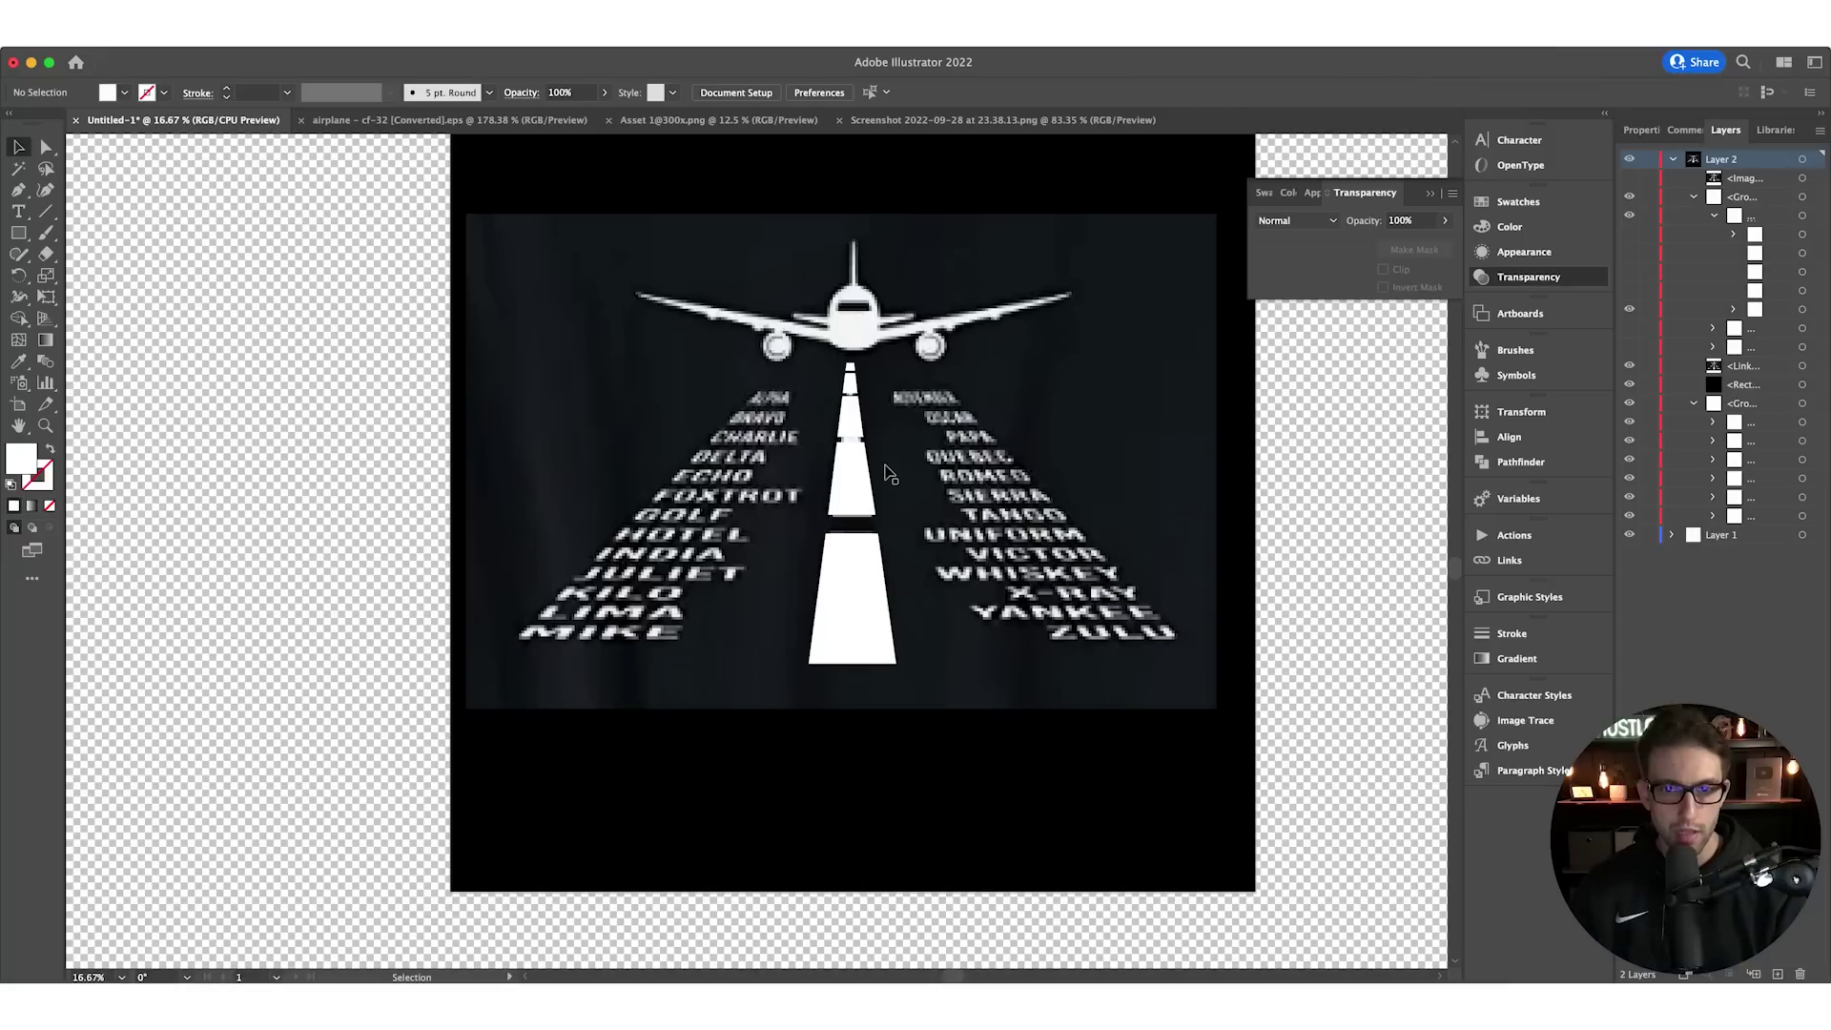
pyautogui.press('super+v')
pyautogui.moveTo(960, 488); pyautogui.dragTo(1182, 417)
# Fill the pasted airplane white and position it over the airplane in the reference image
pyautogui.click(124, 92)
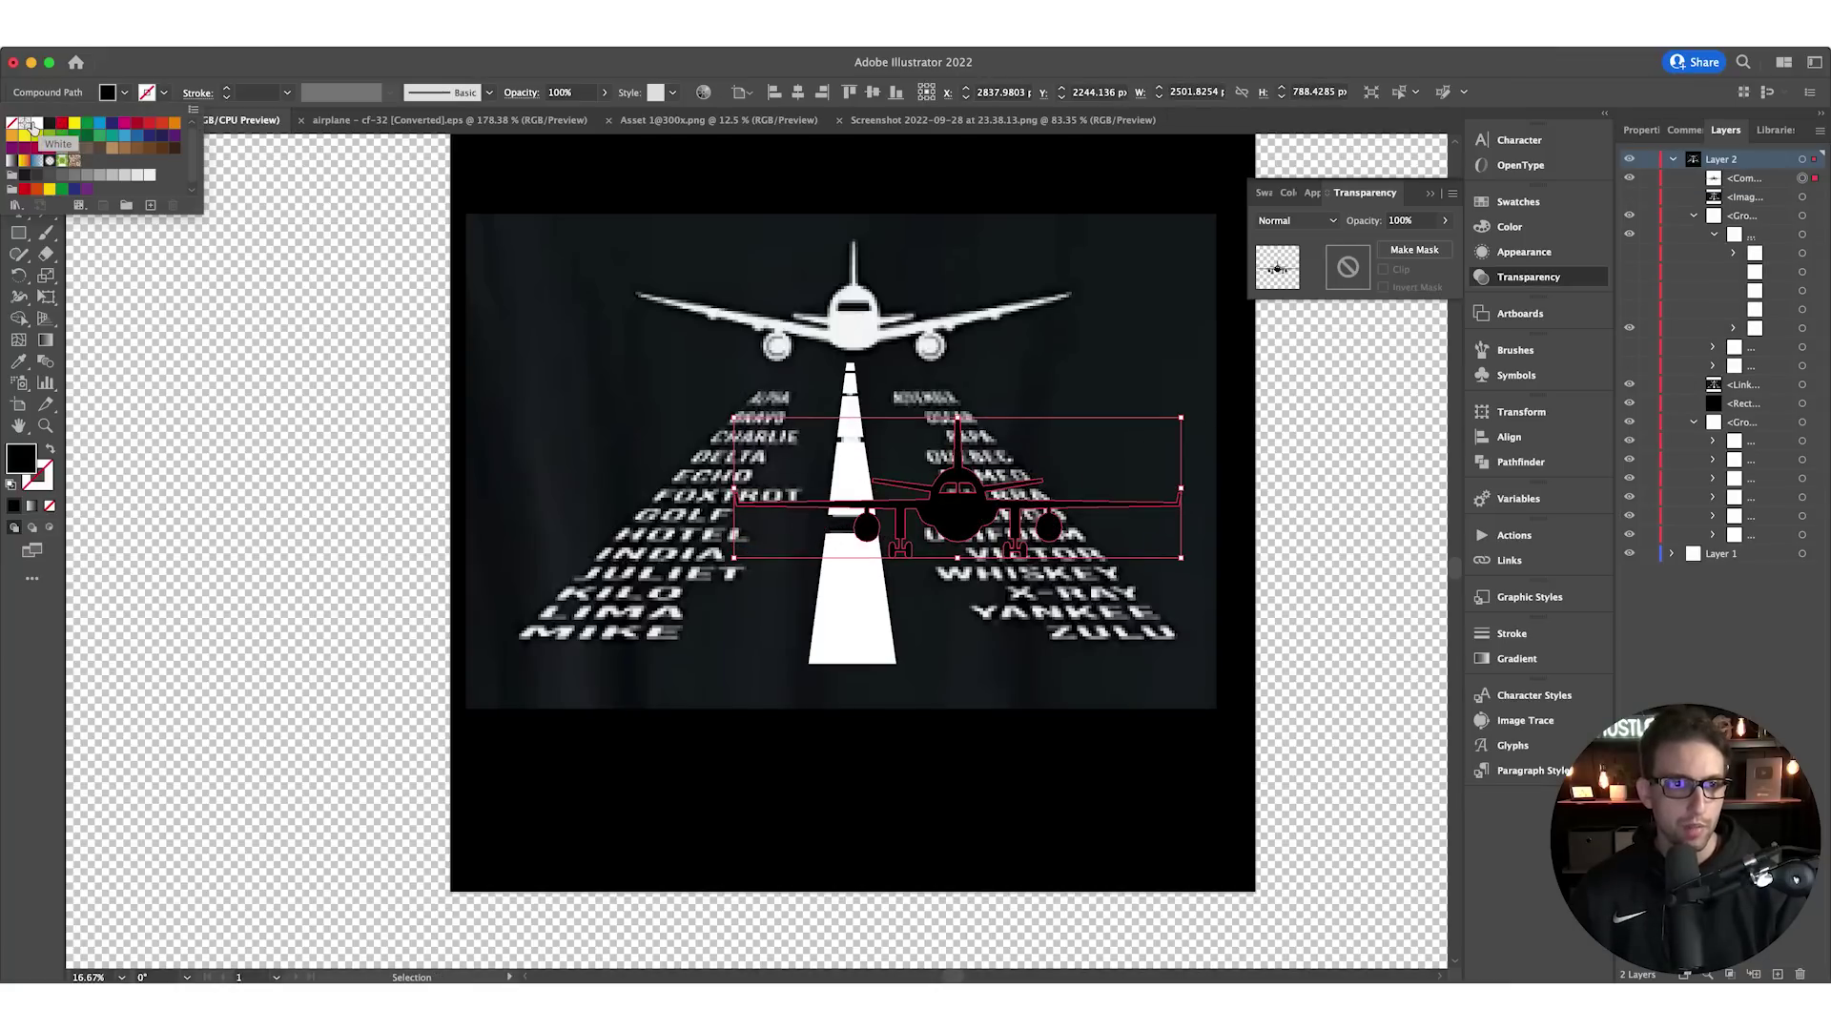
pyautogui.click(34, 127)
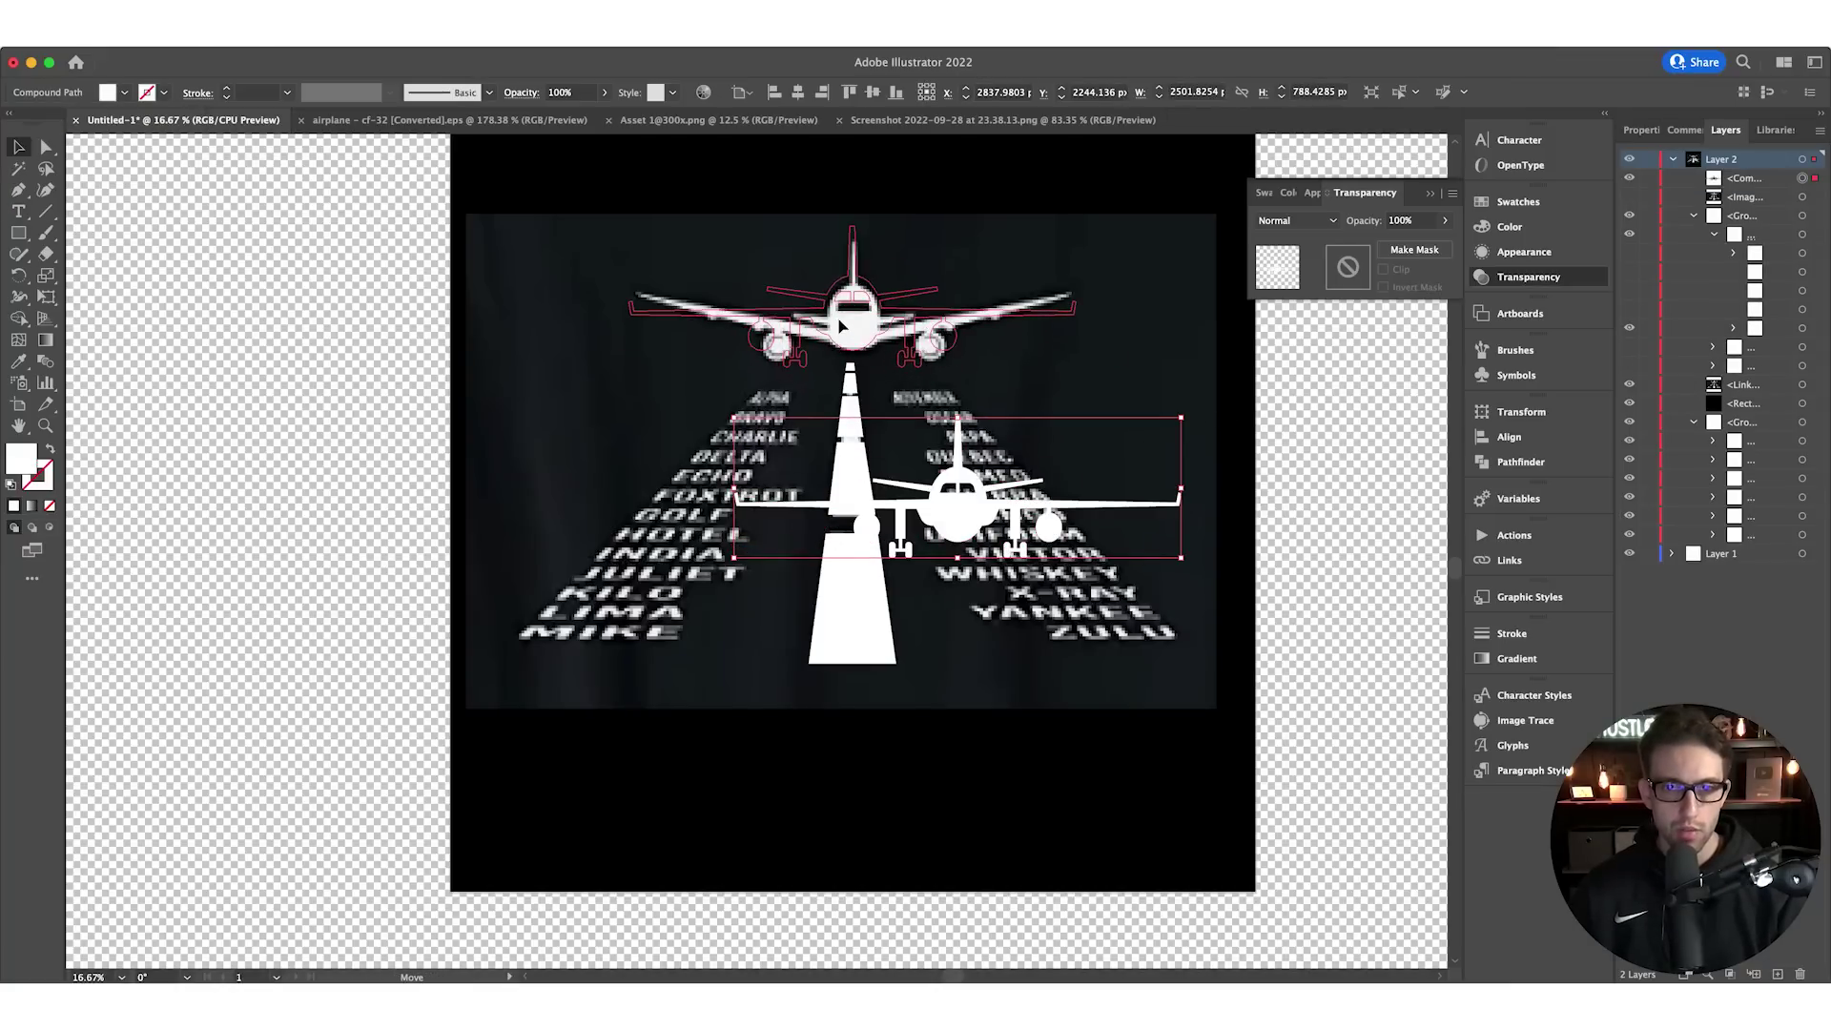
pyautogui.moveTo(839, 325); pyautogui.dragTo(840, 324)
# Hide the linked reference screenshot and slightly enlarge the white airplane above the runway stripes
pyautogui.click(1026, 520)
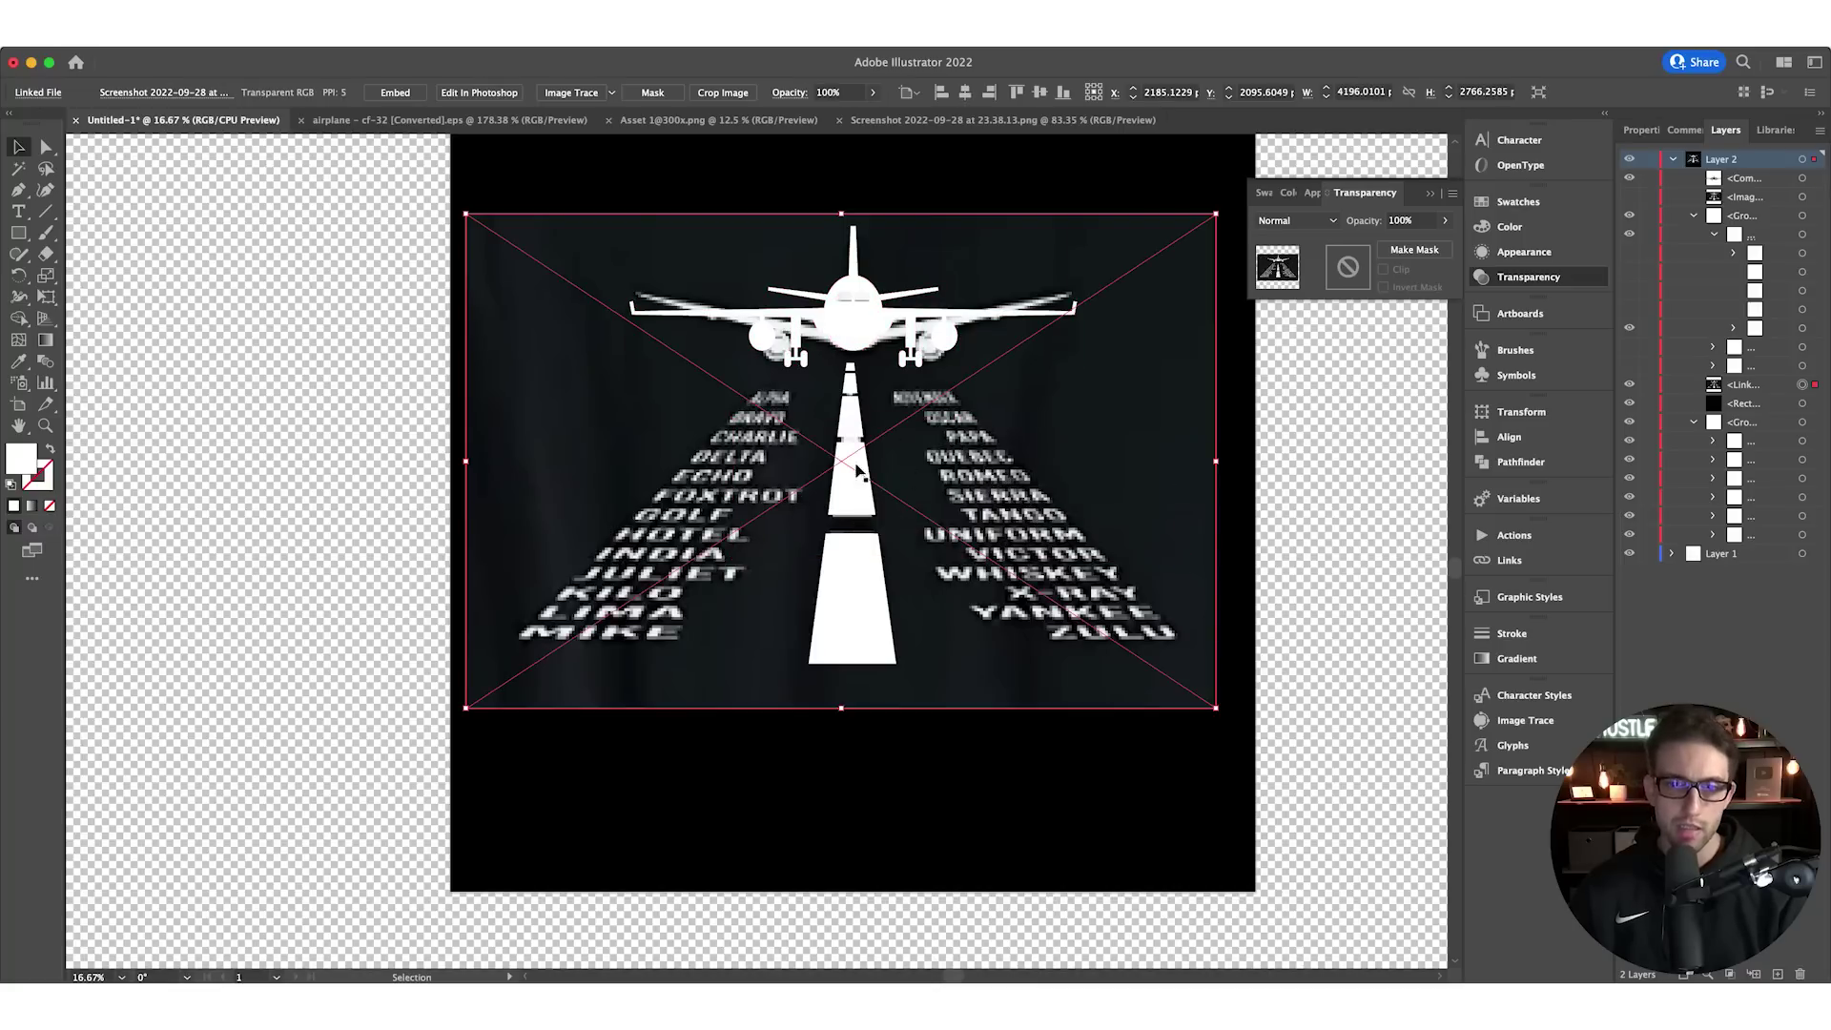
pyautogui.click(1630, 384)
pyautogui.click(854, 353)
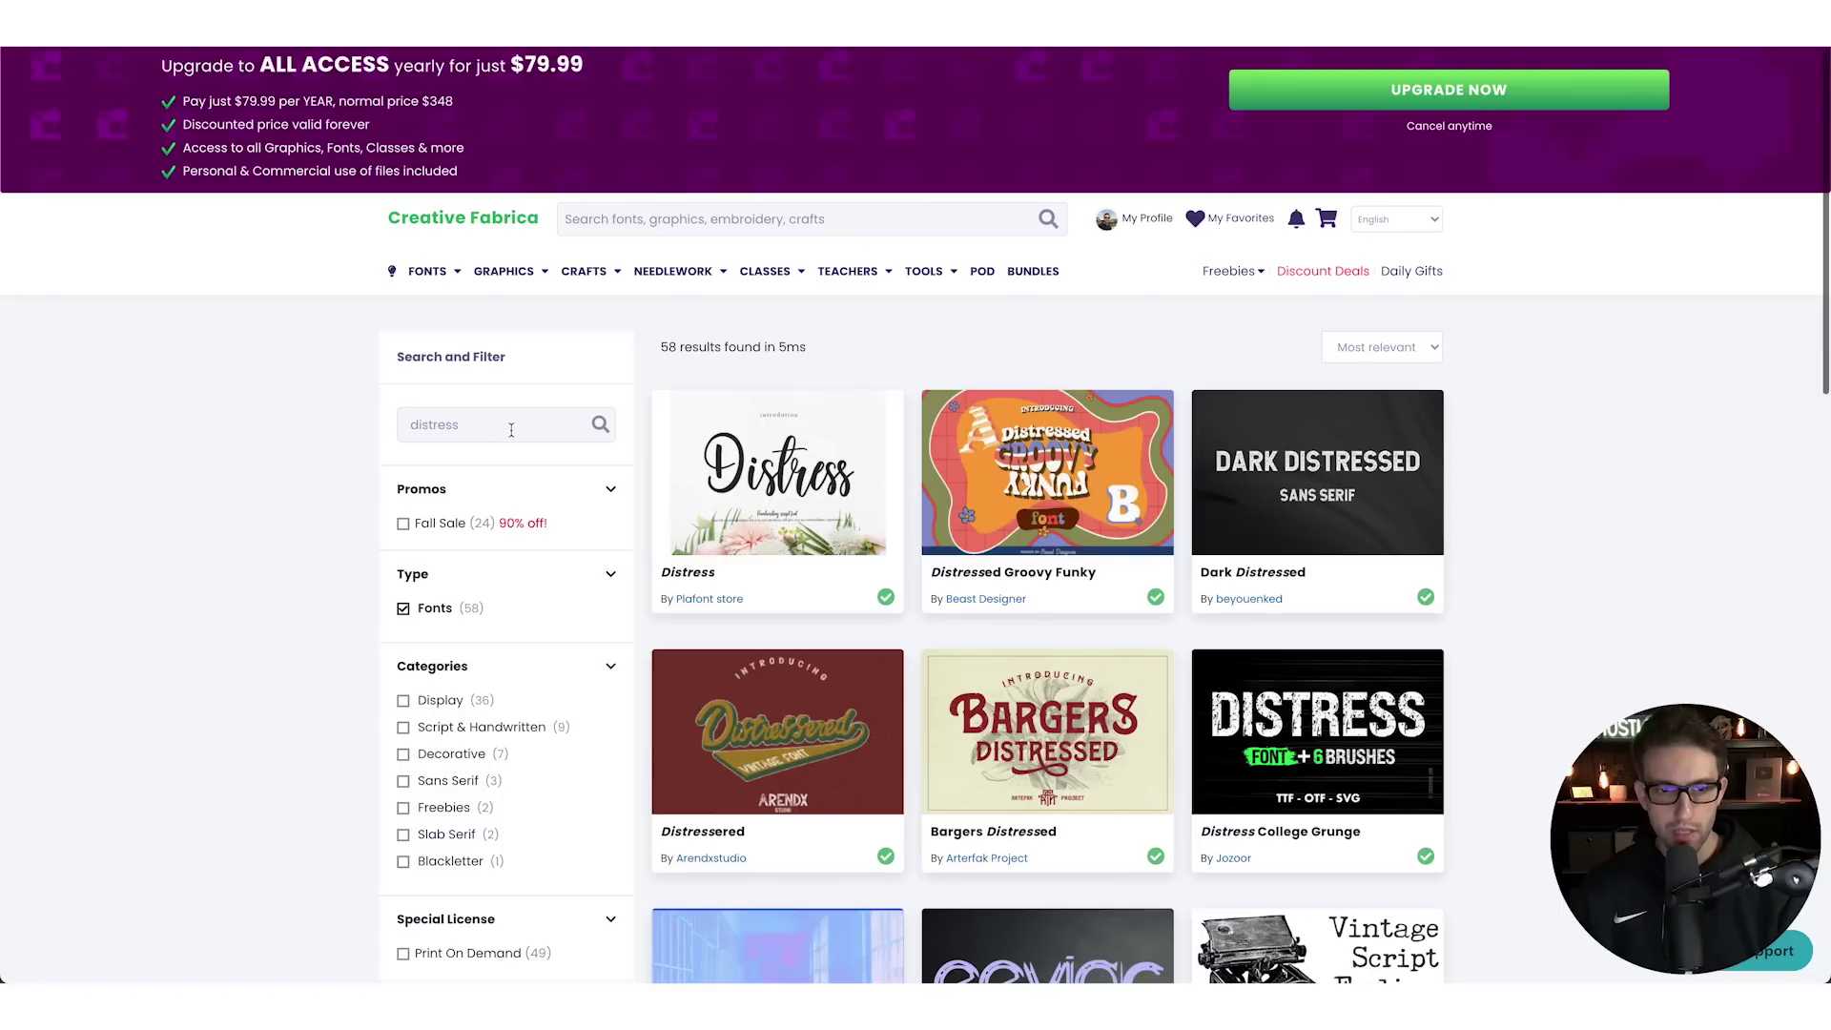
# Add the white text DESANTIS in the JT Distressed Bold font to the left of the runway
pyautogui.click(1316, 739)
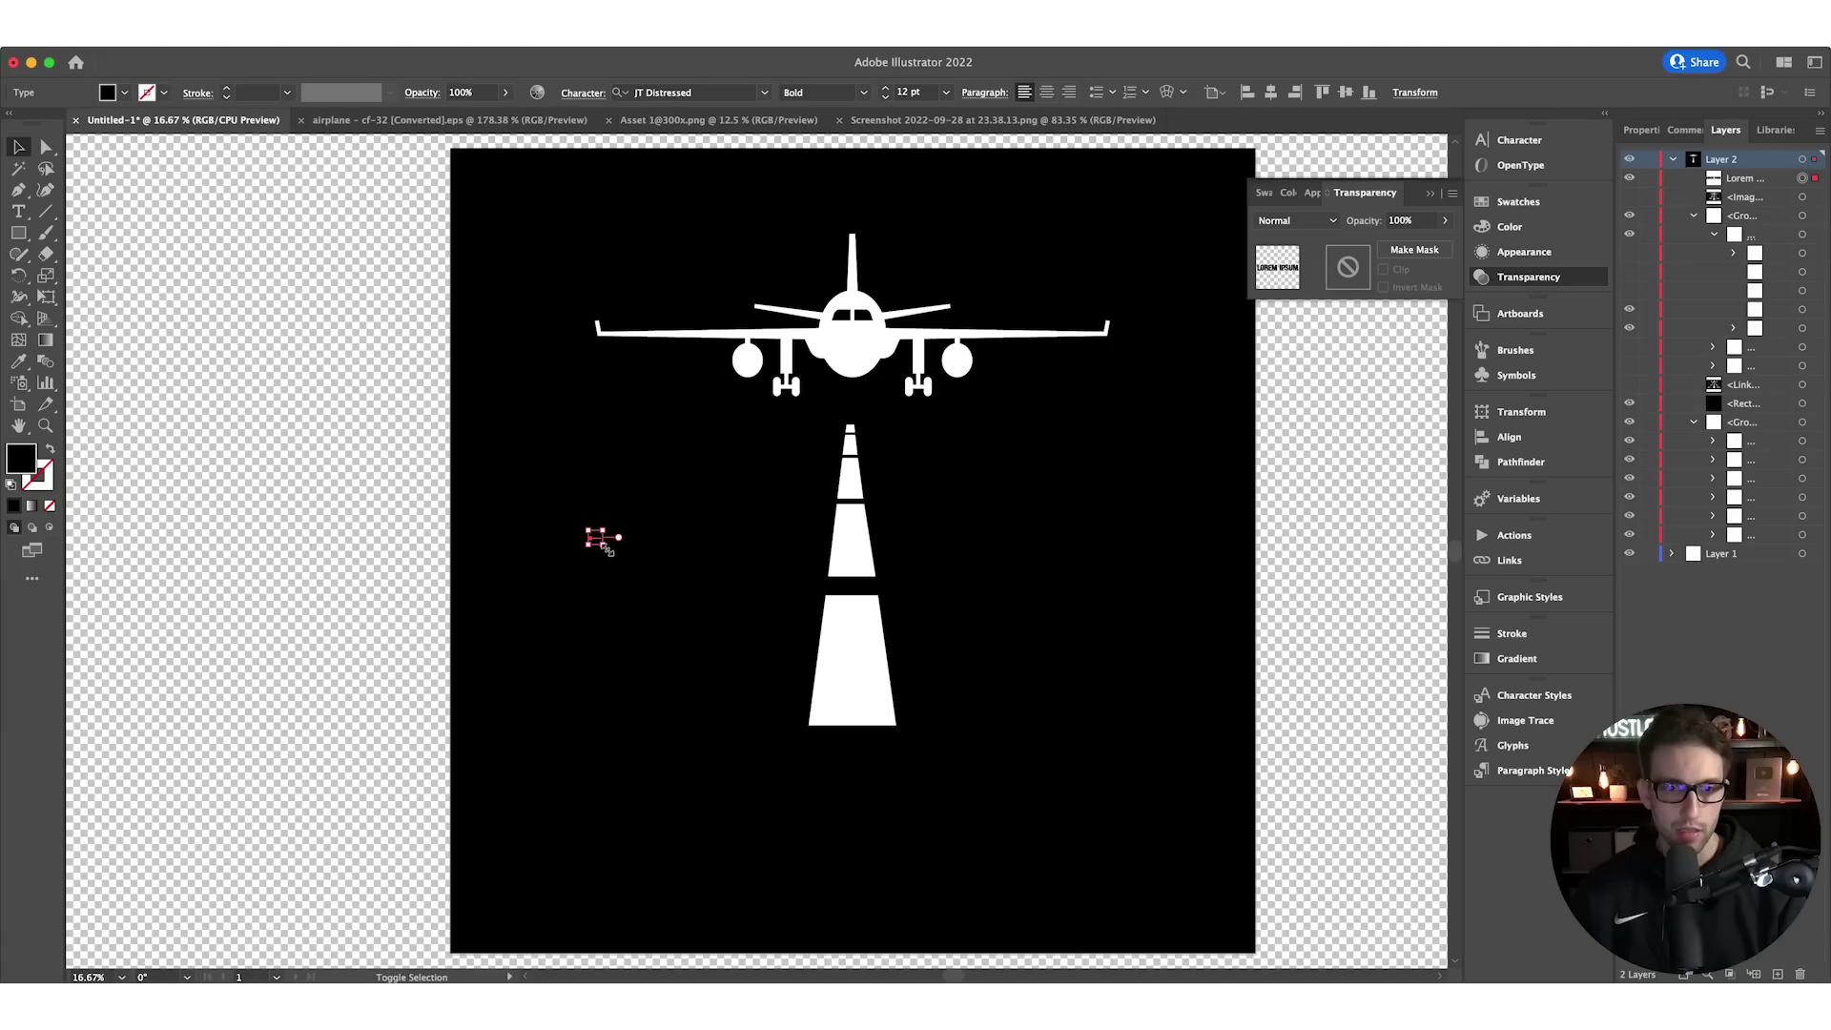
pyautogui.moveTo(603, 544); pyautogui.dragTo(903, 798)
pyautogui.click(108, 93)
pyautogui.click(671, 561)
pyautogui.doubleClick(662, 548)
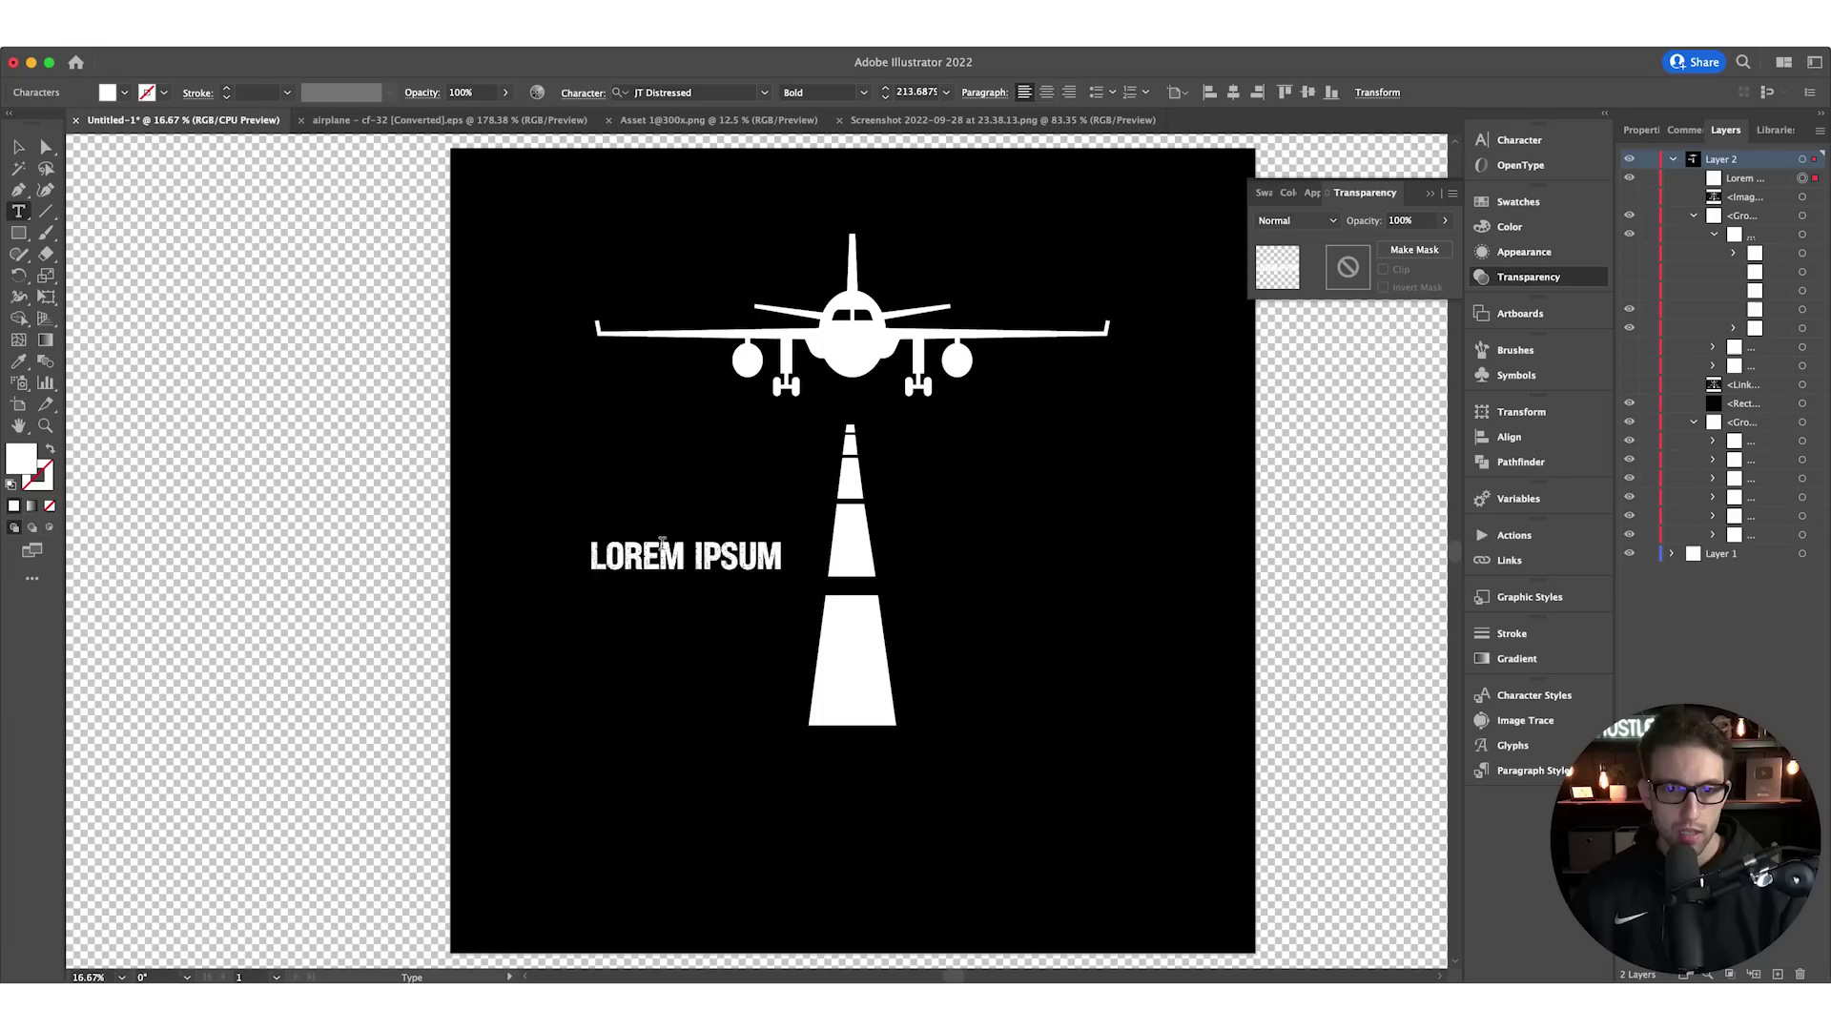
pyautogui.press('super+a')
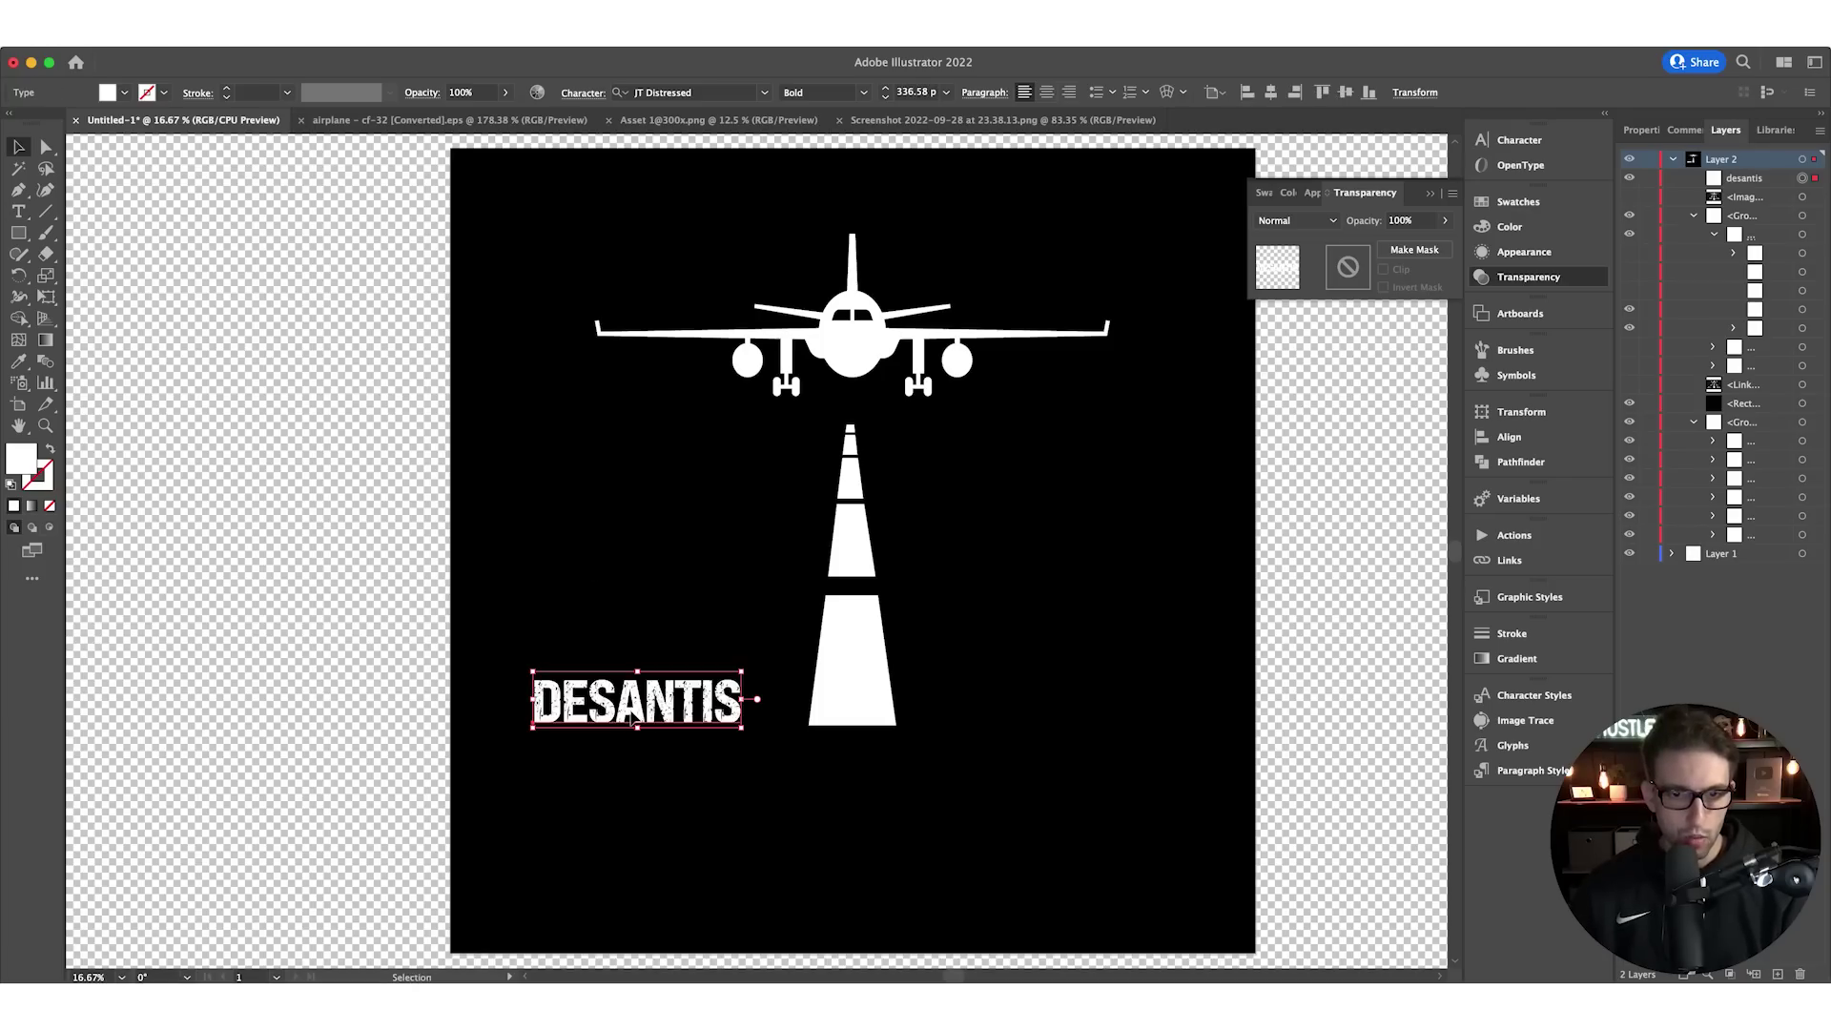
# Duplicate the DESANTIS text upward at even spacing until six lines are stacked beside the runway
pyautogui.moveTo(632, 717); pyautogui.dragTo(640, 655)
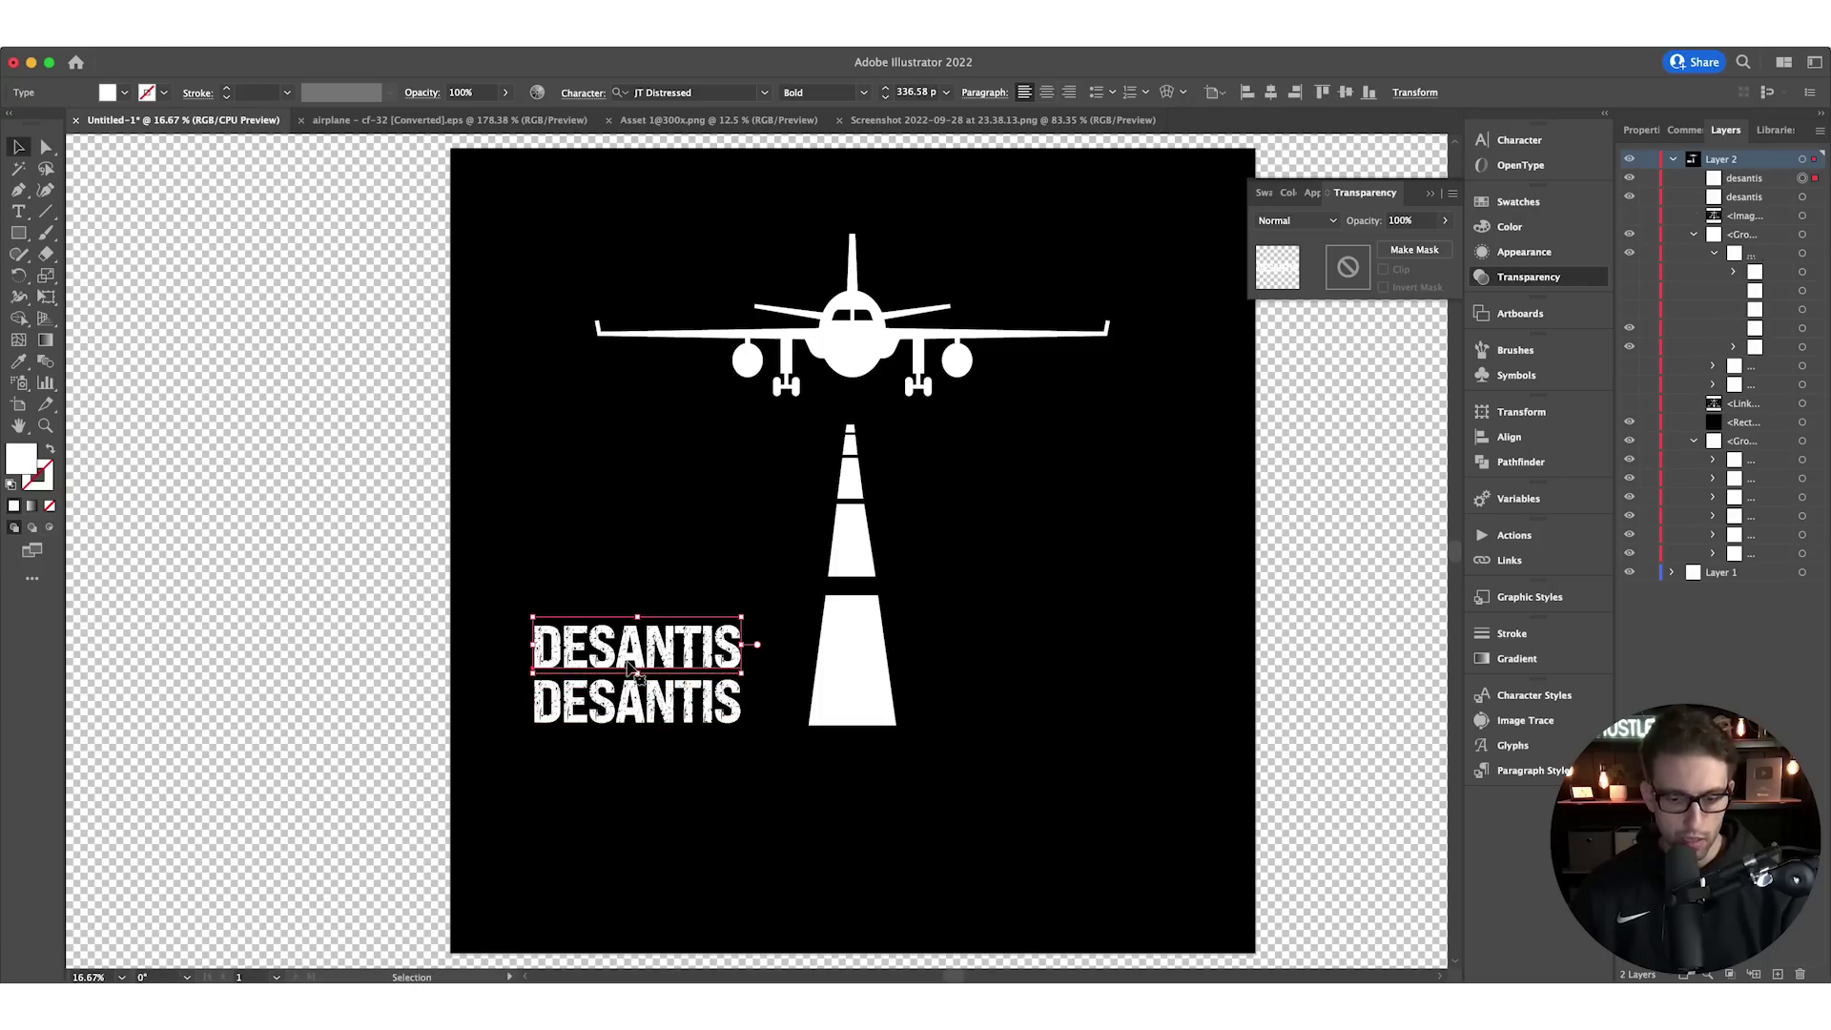
pyautogui.hotkey('ctrl', 'd')
pyautogui.hotkey('ctrl', 'd')
pyautogui.hotkey('ctrl', 'd')
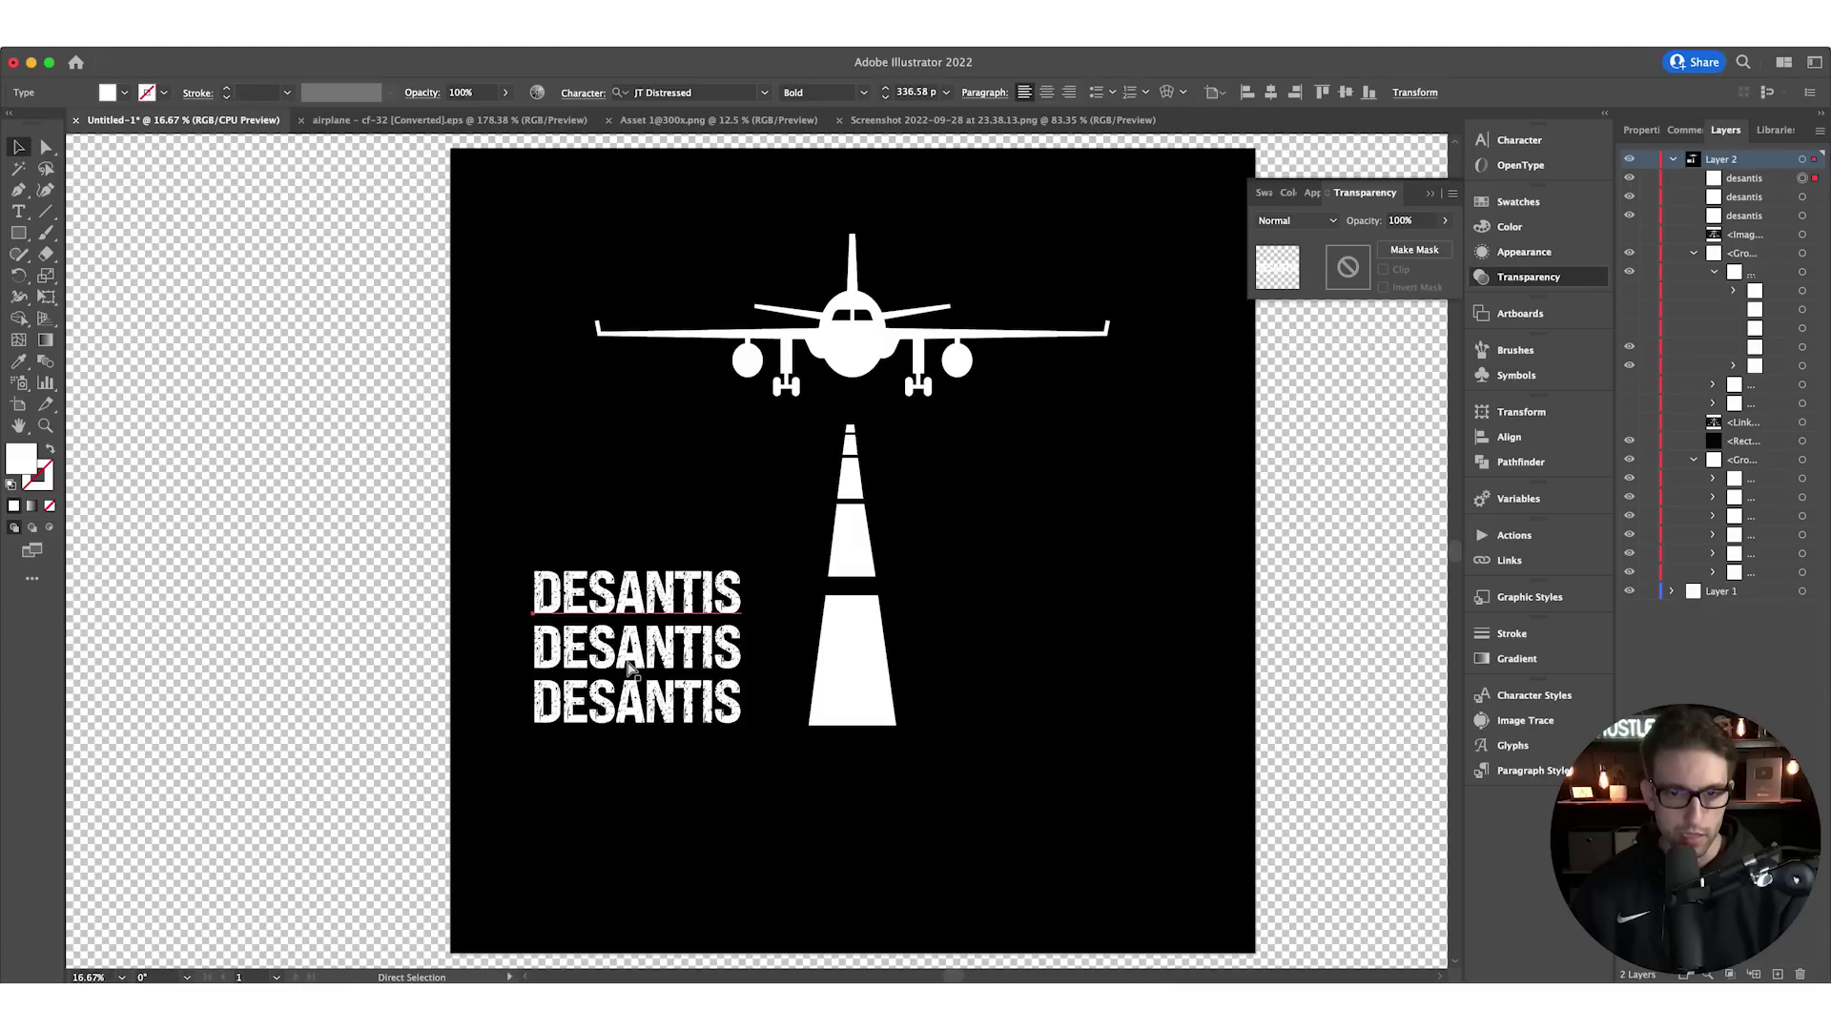
pyautogui.hotkey('ctrl', 'd')
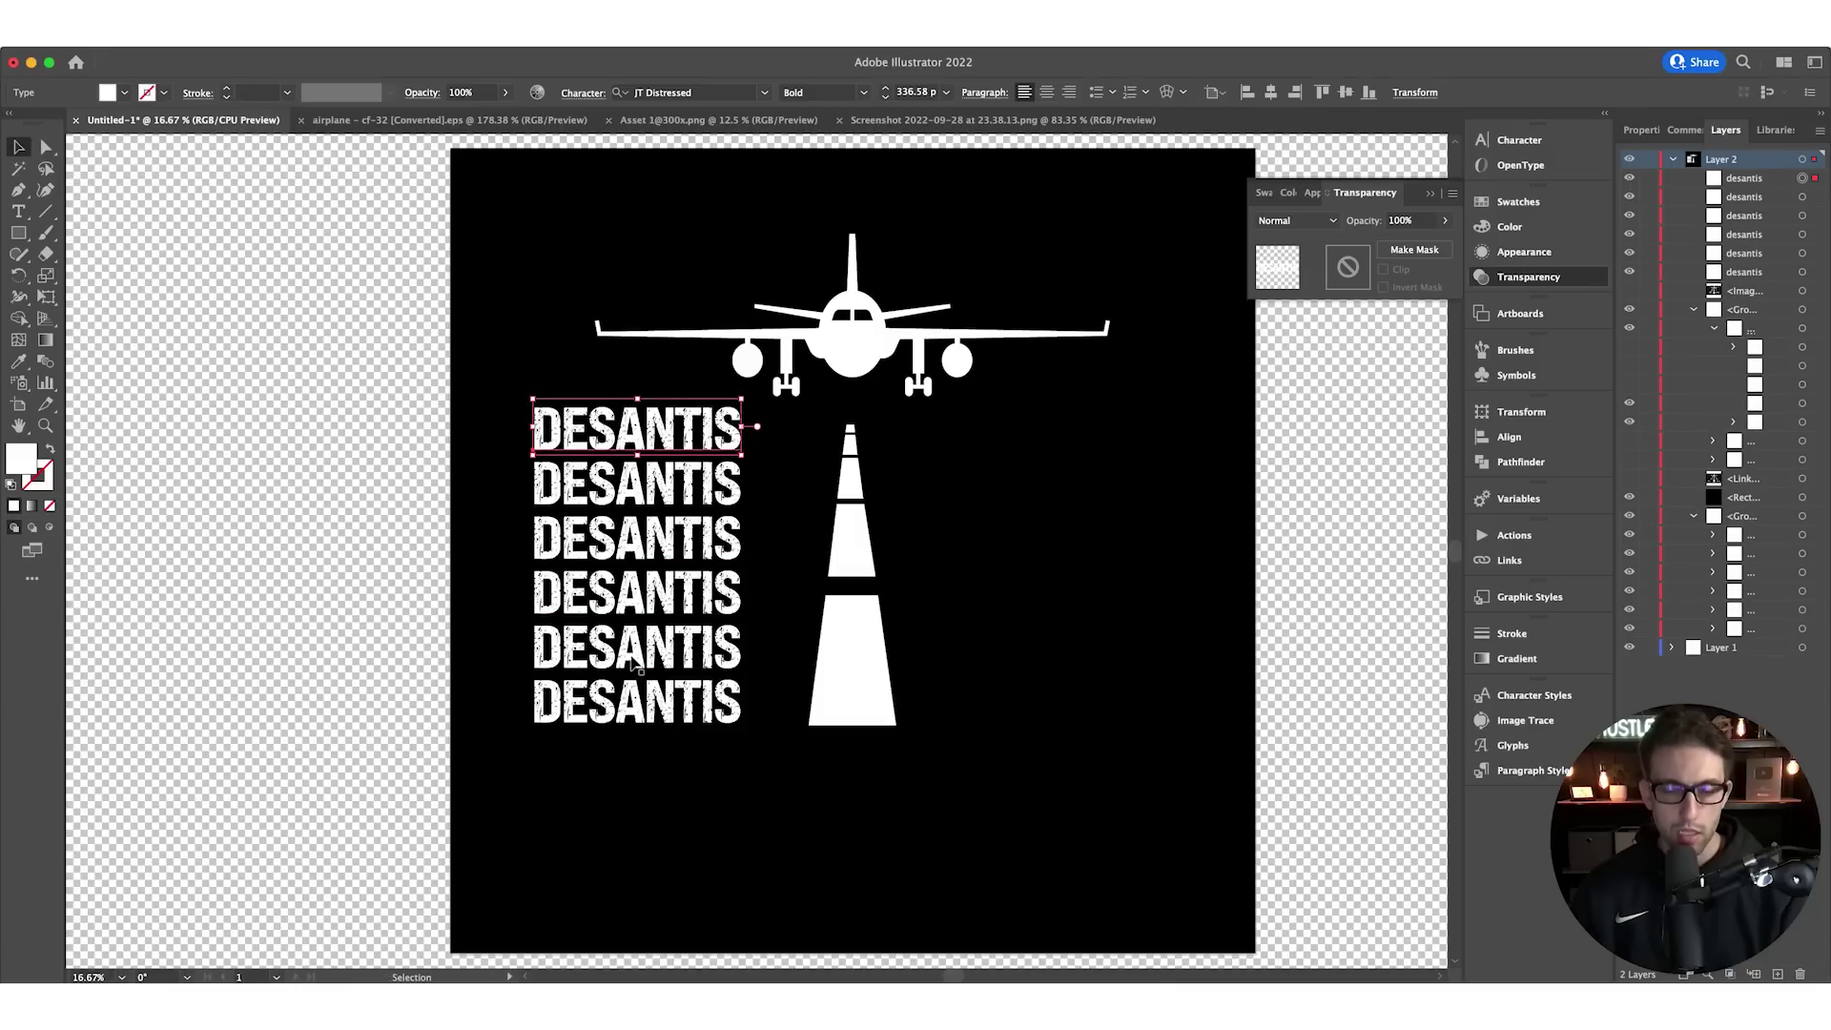
# Scale the six DESANTIS lines down together to about 120 pt and convert them to outlines
pyautogui.moveTo(479, 401); pyautogui.dragTo(717, 760)
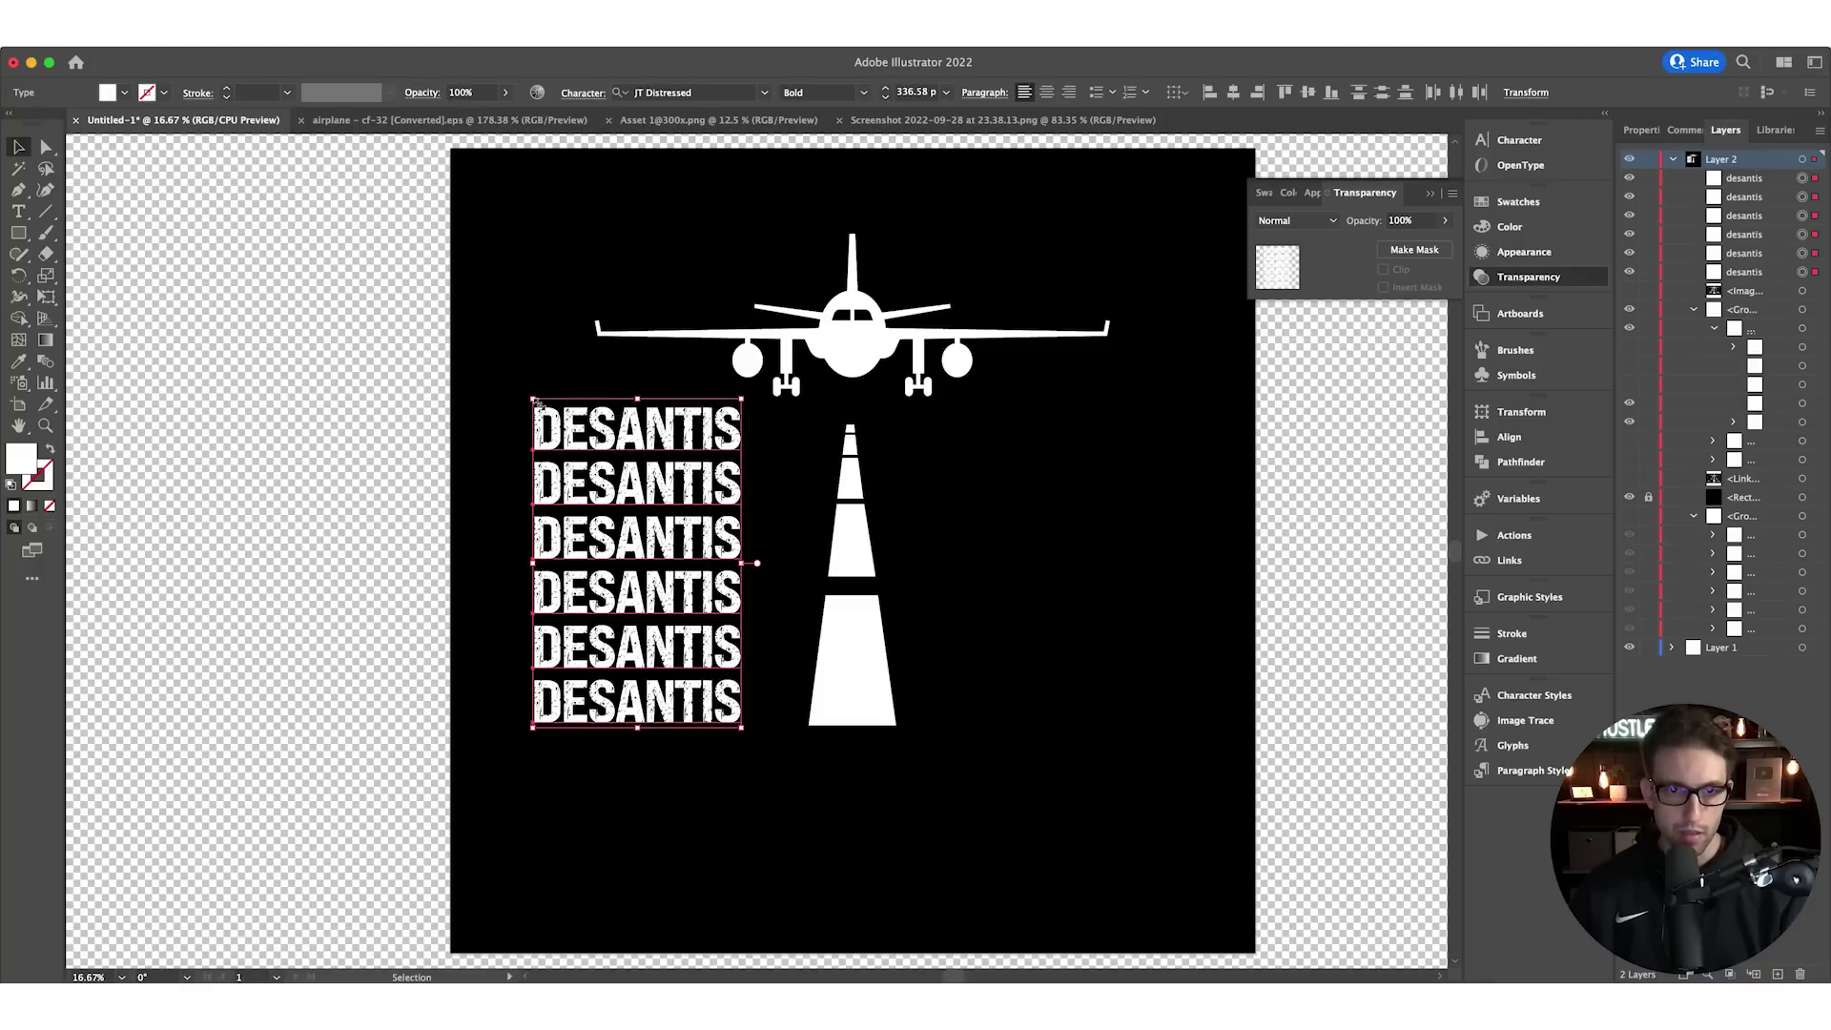
pyautogui.moveTo(536, 401); pyautogui.dragTo(544, 416)
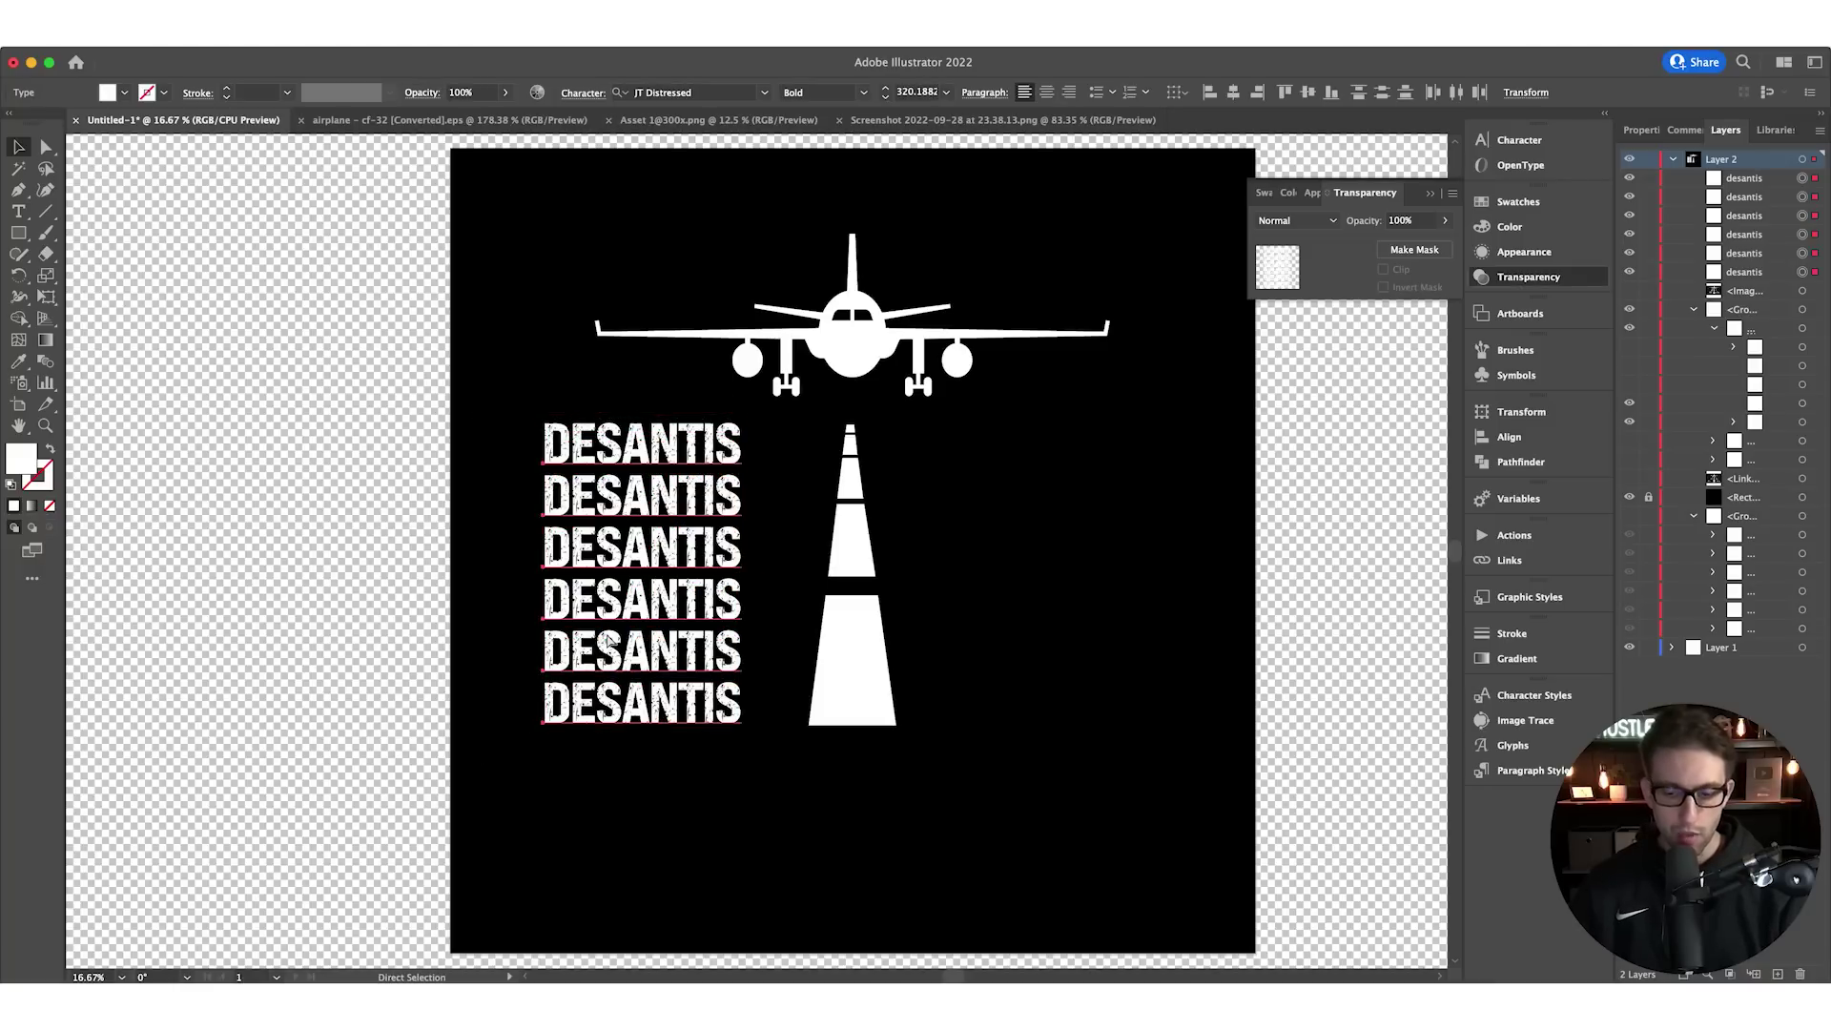
pyautogui.hotkey('ctrl', 'shift', 'o')
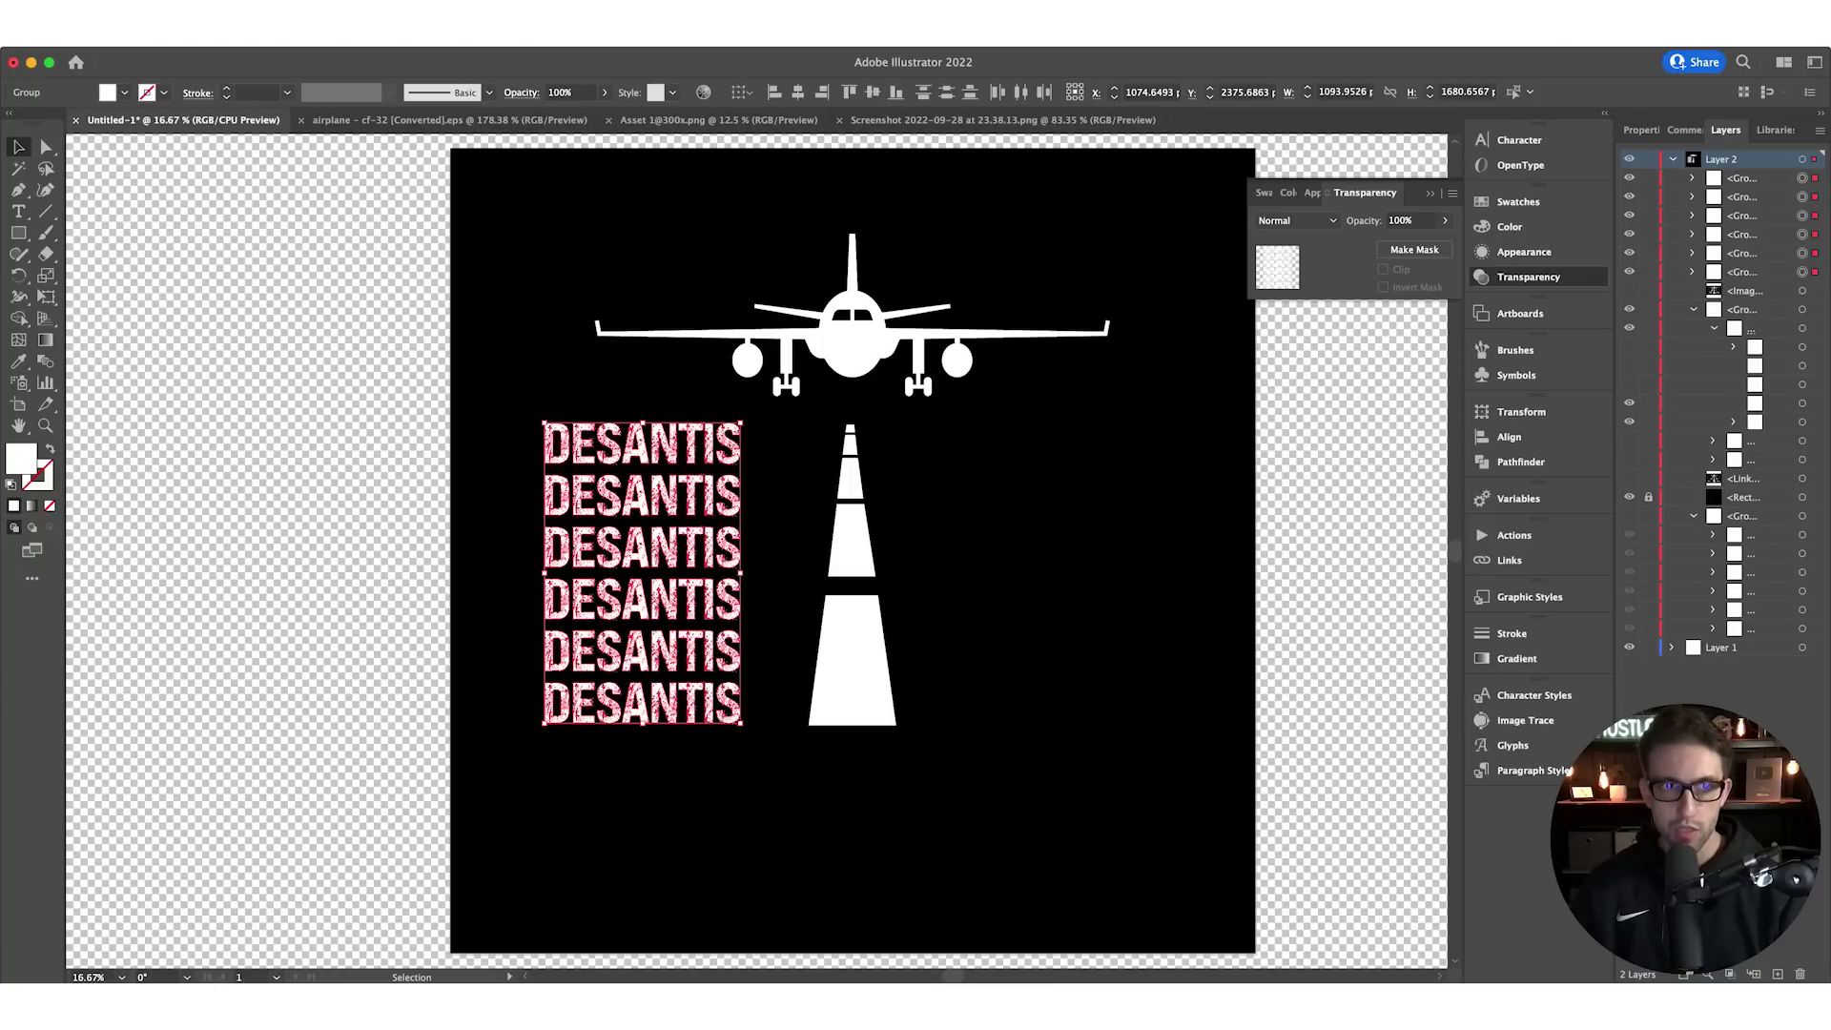
# Group the outlined DESANTIS lines and free-distort the block into perspective along the left side of the runway
pyautogui.click(262, 11)
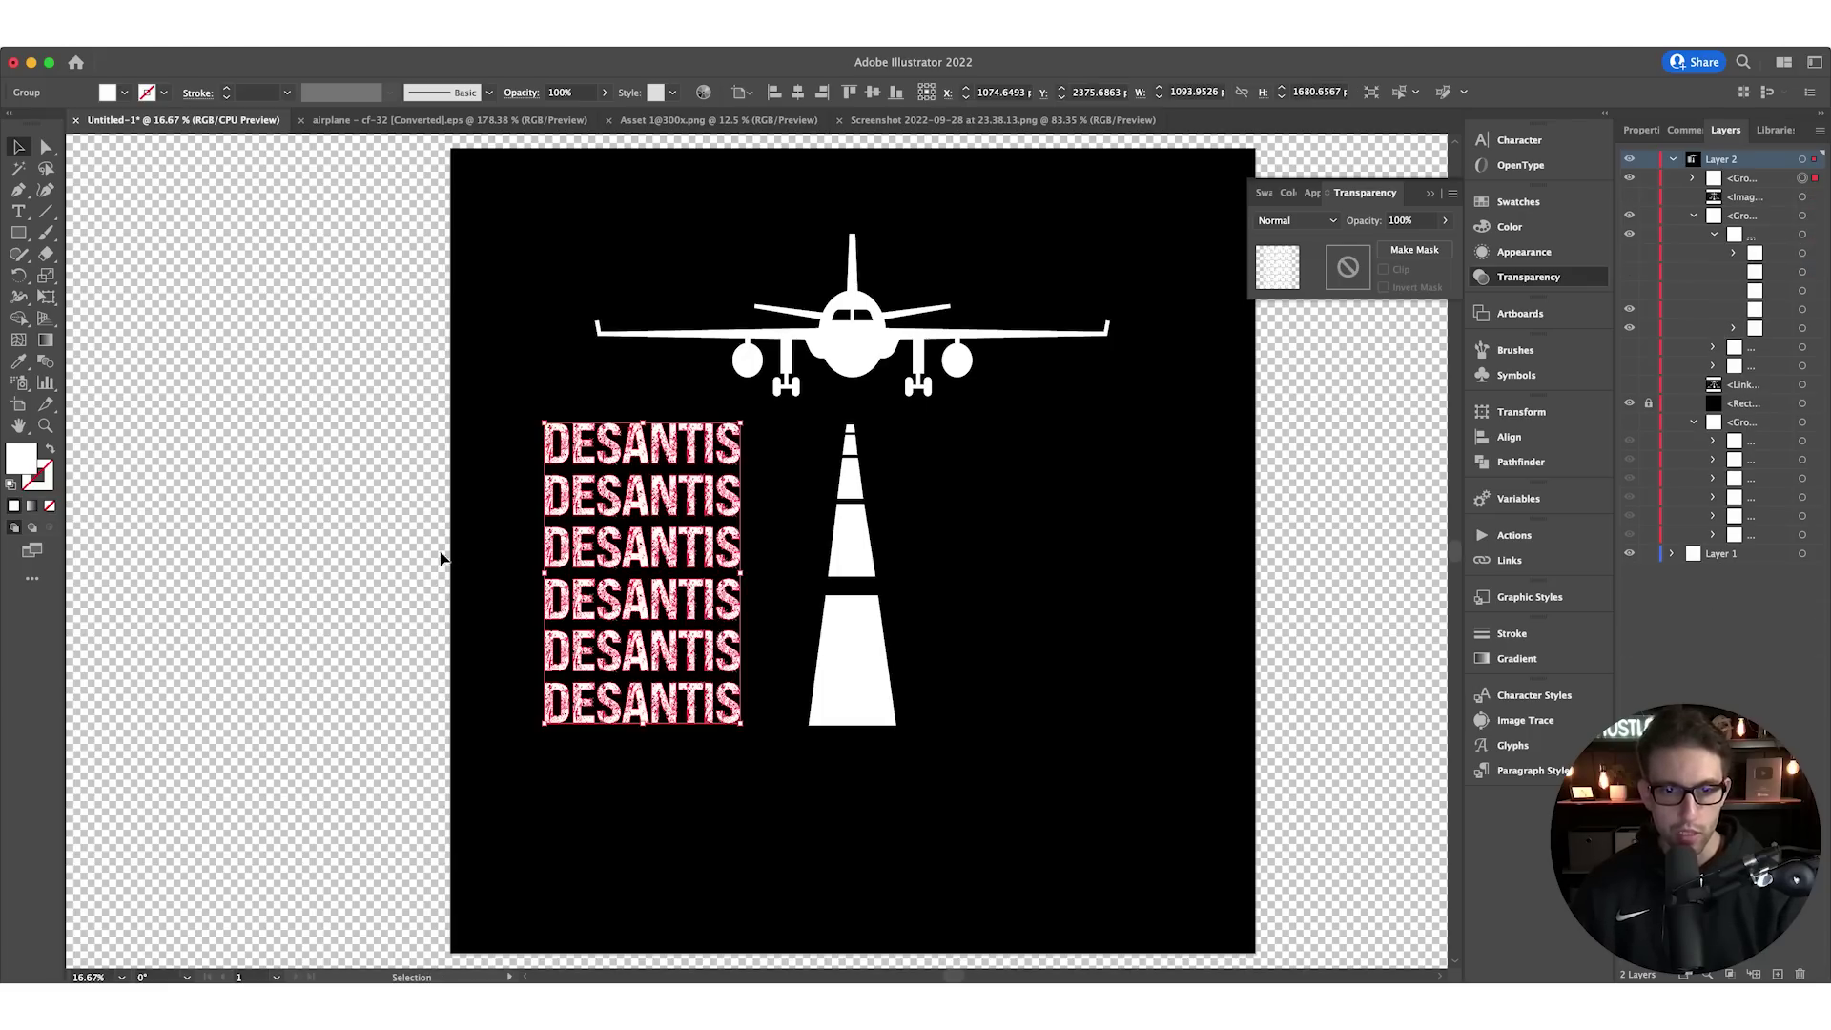
pyautogui.press('super+z')
pyautogui.moveTo(664, 613); pyautogui.dragTo(677, 607)
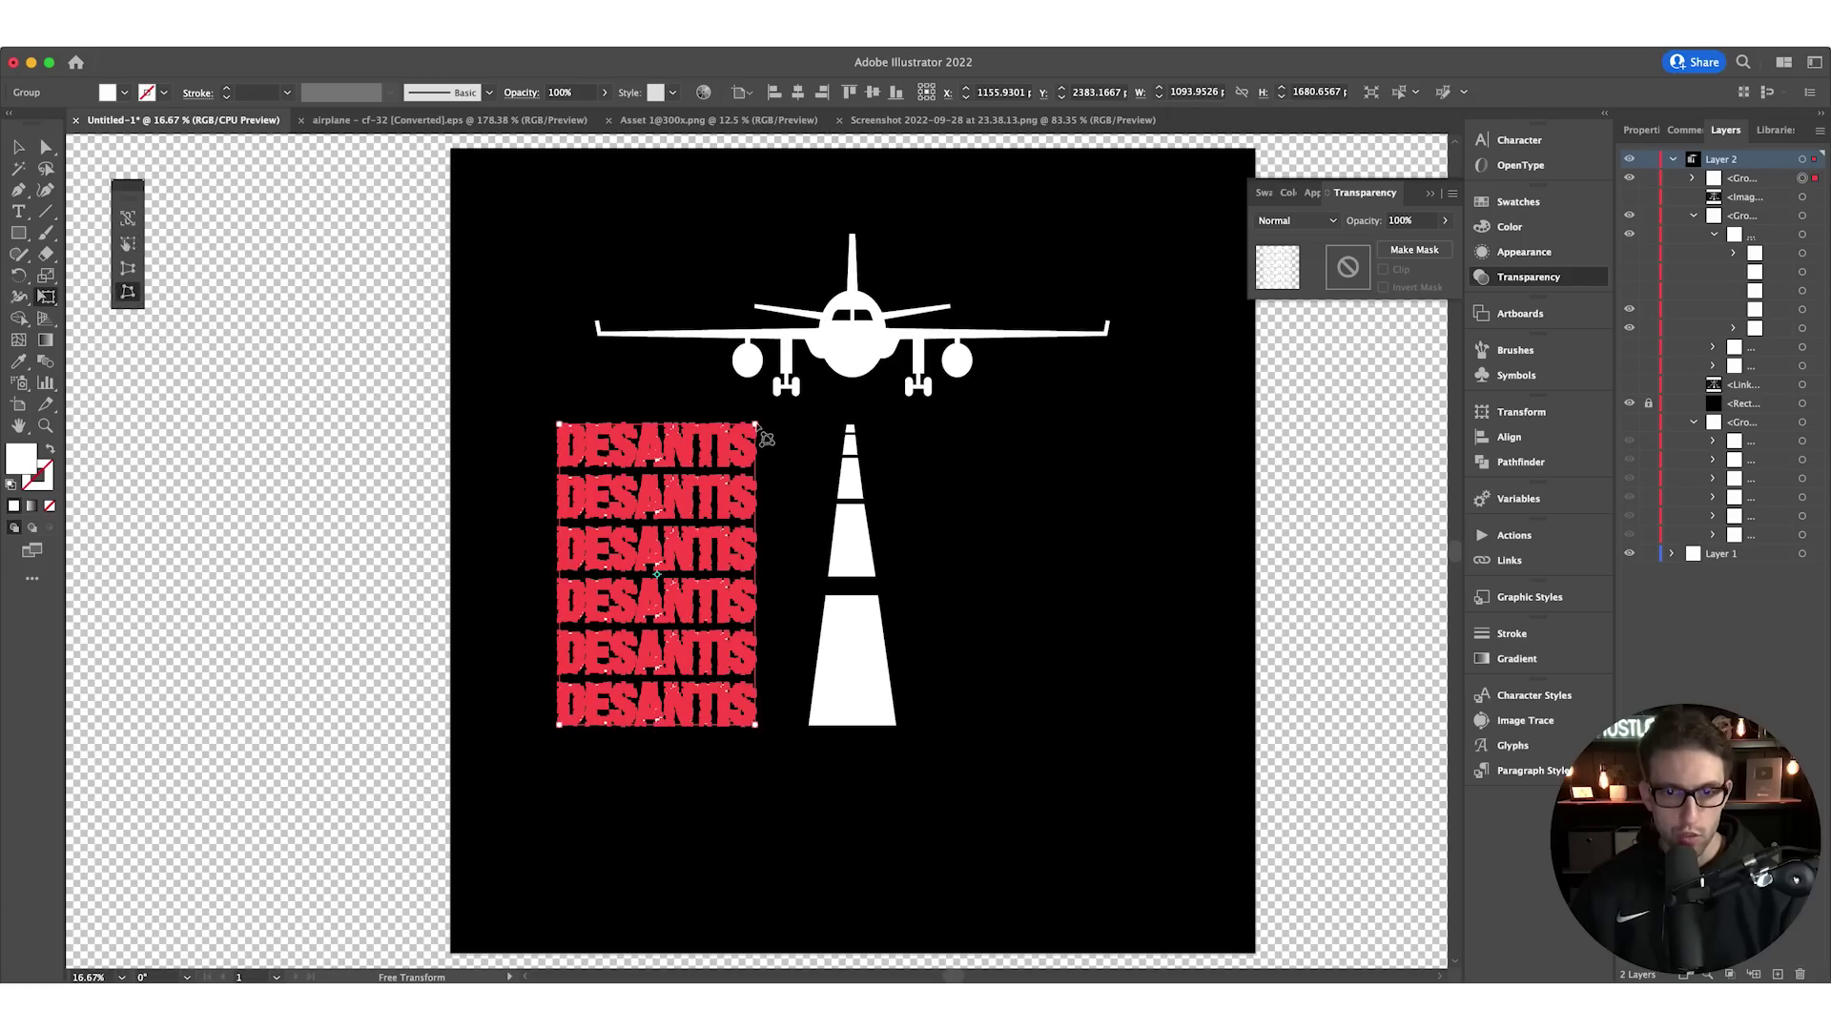
pyautogui.moveTo(755, 426); pyautogui.dragTo(802, 437)
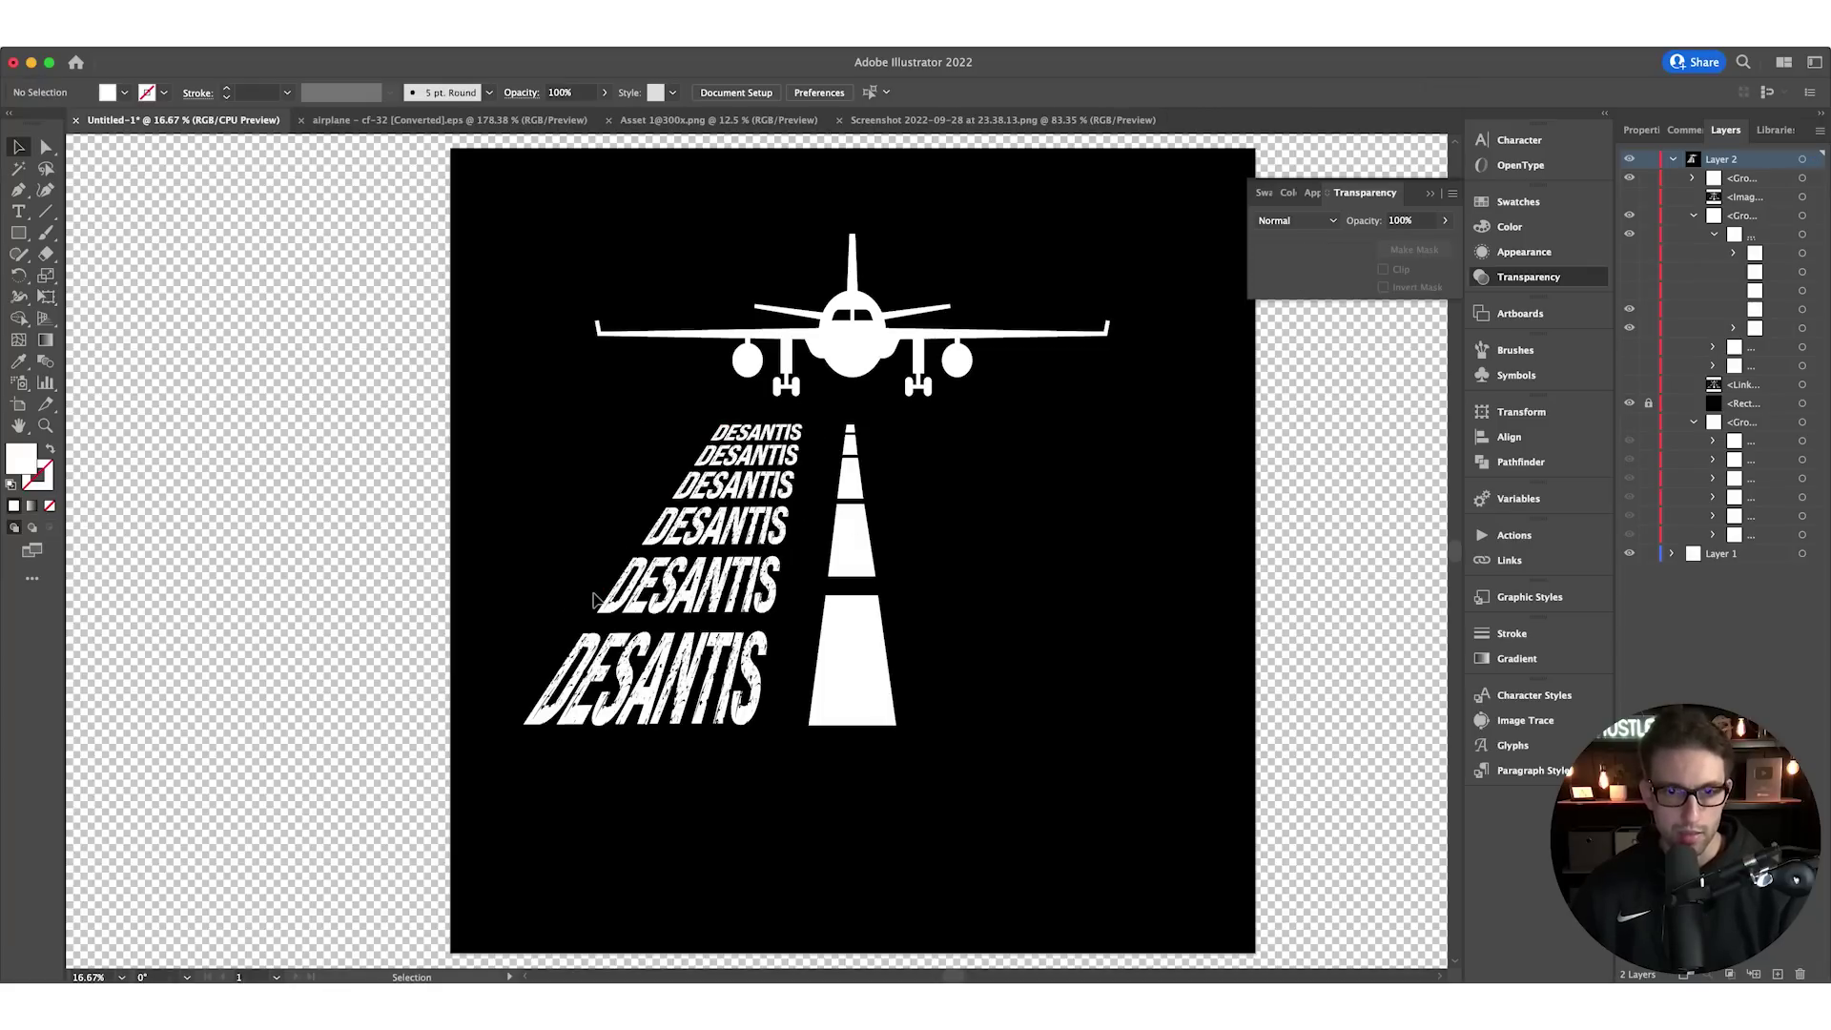
# Add the white text AIRLINES in JT Distressed Bold to the right of the runway, level with its lower end
pyautogui.click(18, 211)
pyautogui.click(18, 211)
pyautogui.click(958, 482)
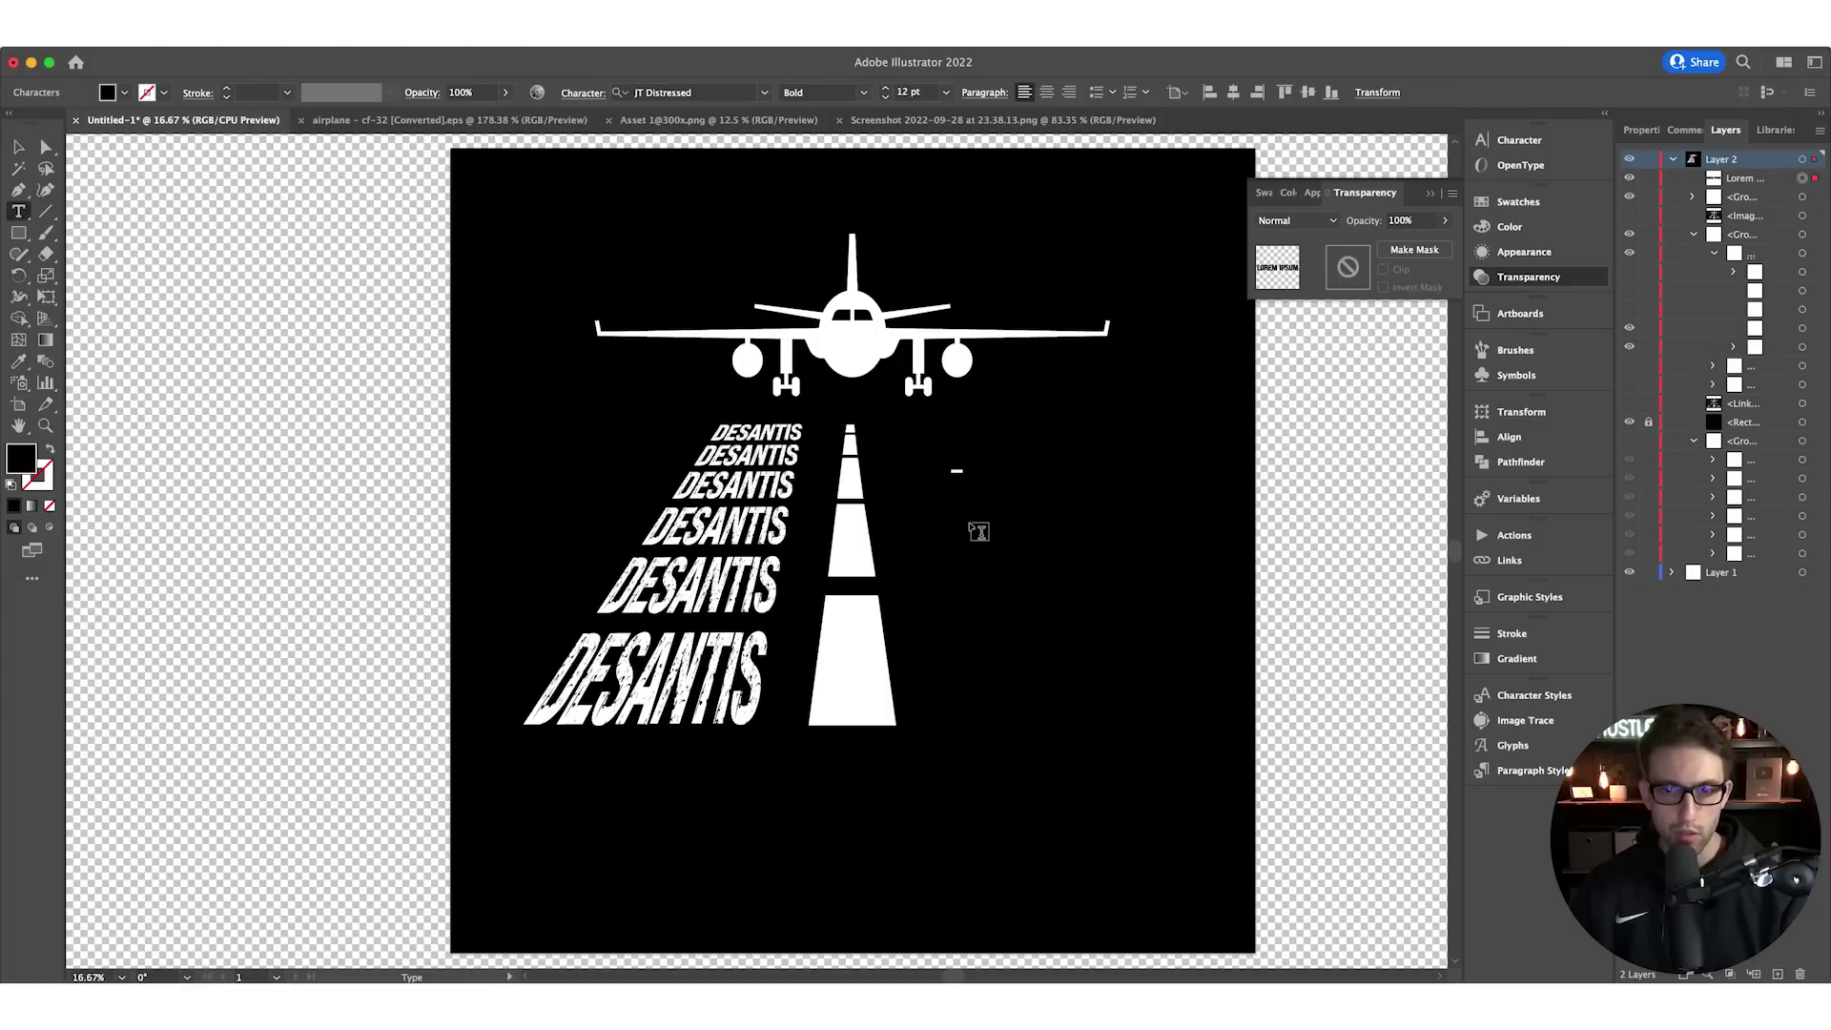
pyautogui.press('Escape')
pyautogui.click(124, 92)
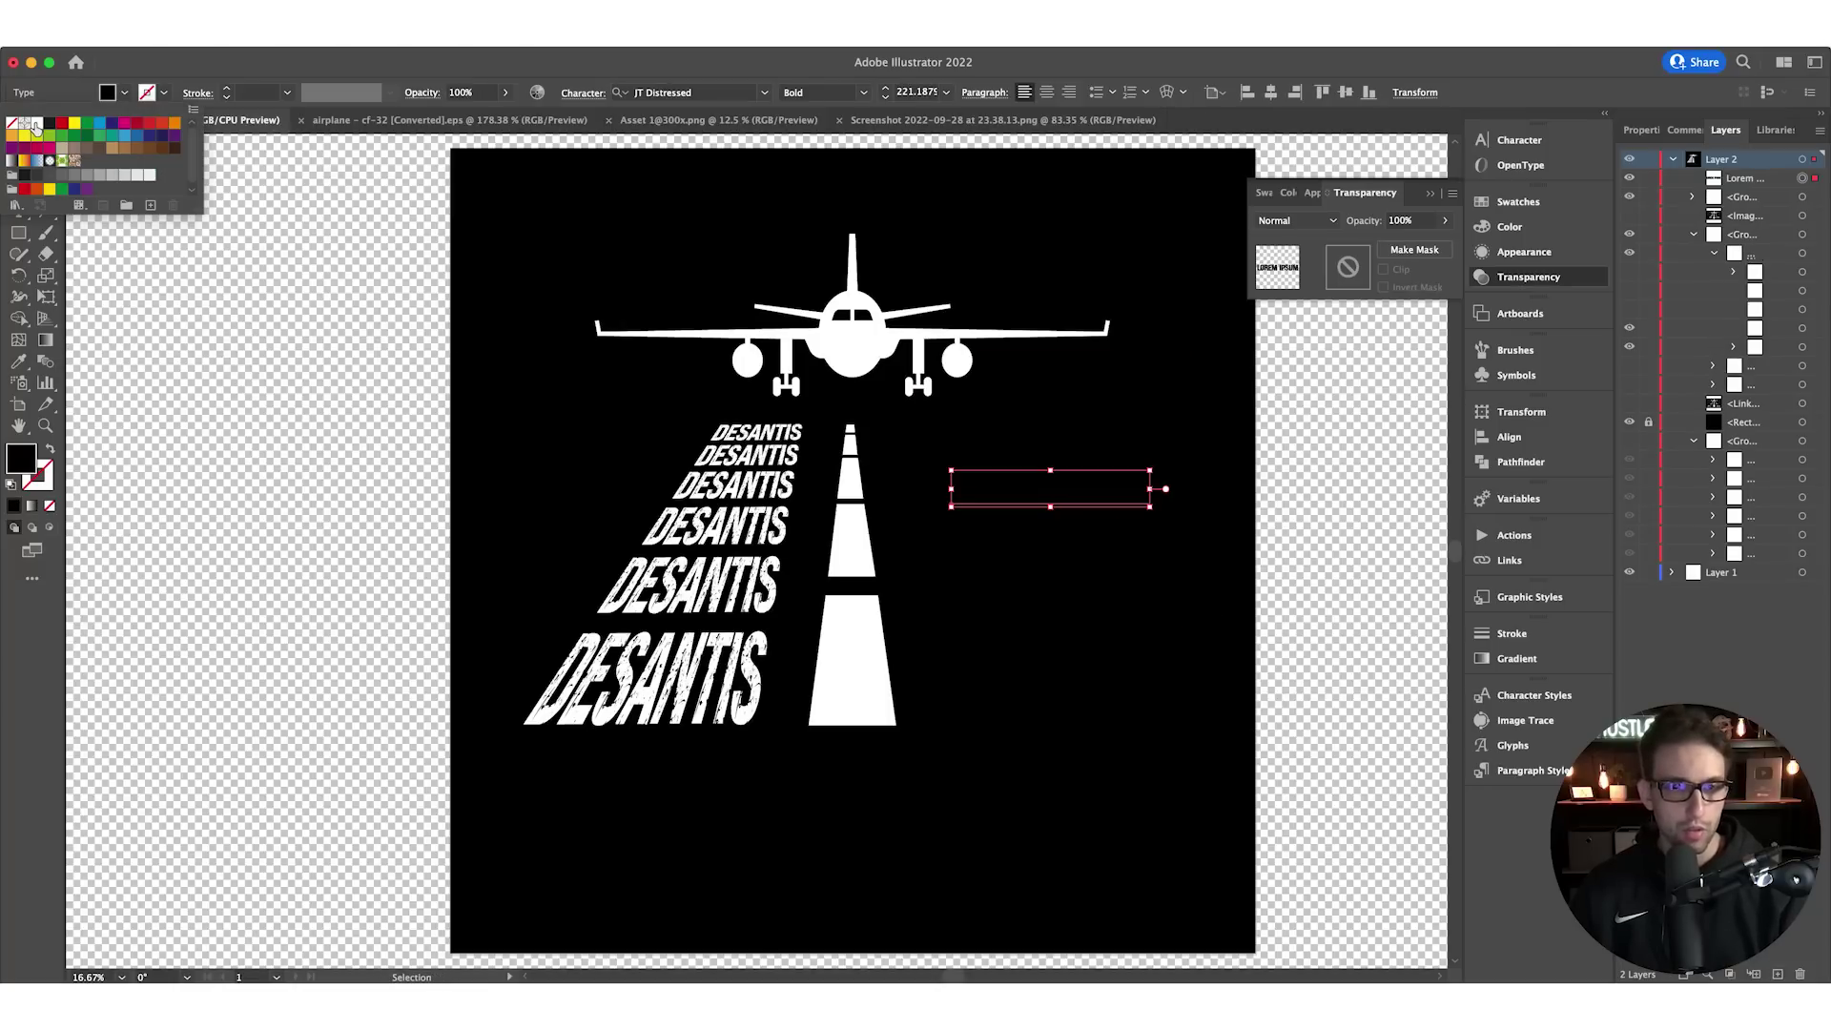
pyautogui.click(33, 124)
pyautogui.moveTo(1015, 500); pyautogui.dragTo(1013, 707)
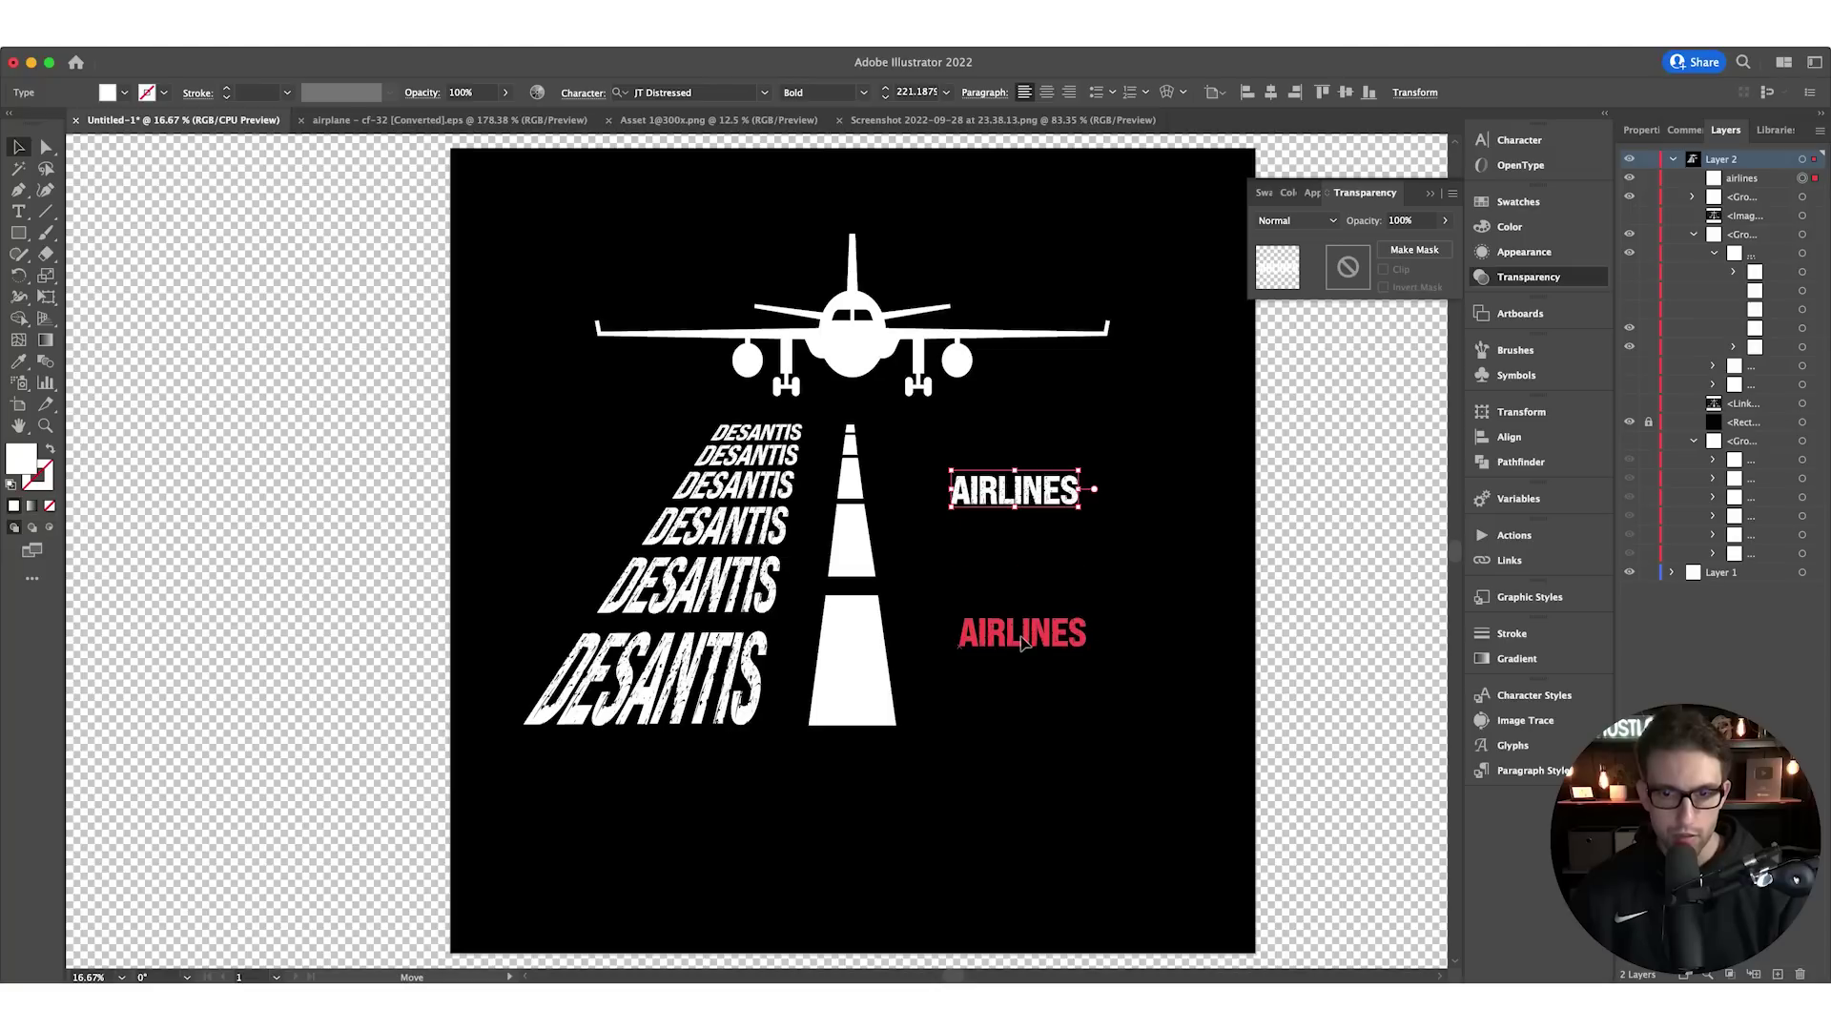
# Duplicate the AIRLINES text upward at even spacing until six lines are stacked
pyautogui.moveTo(1078, 691)
pyautogui.mouseDown()
pyautogui.moveTo(1147, 658)
pyautogui.moveTo(1062, 683)
pyautogui.moveTo(1056, 663)
pyautogui.mouseUp()
pyautogui.press('super+d')
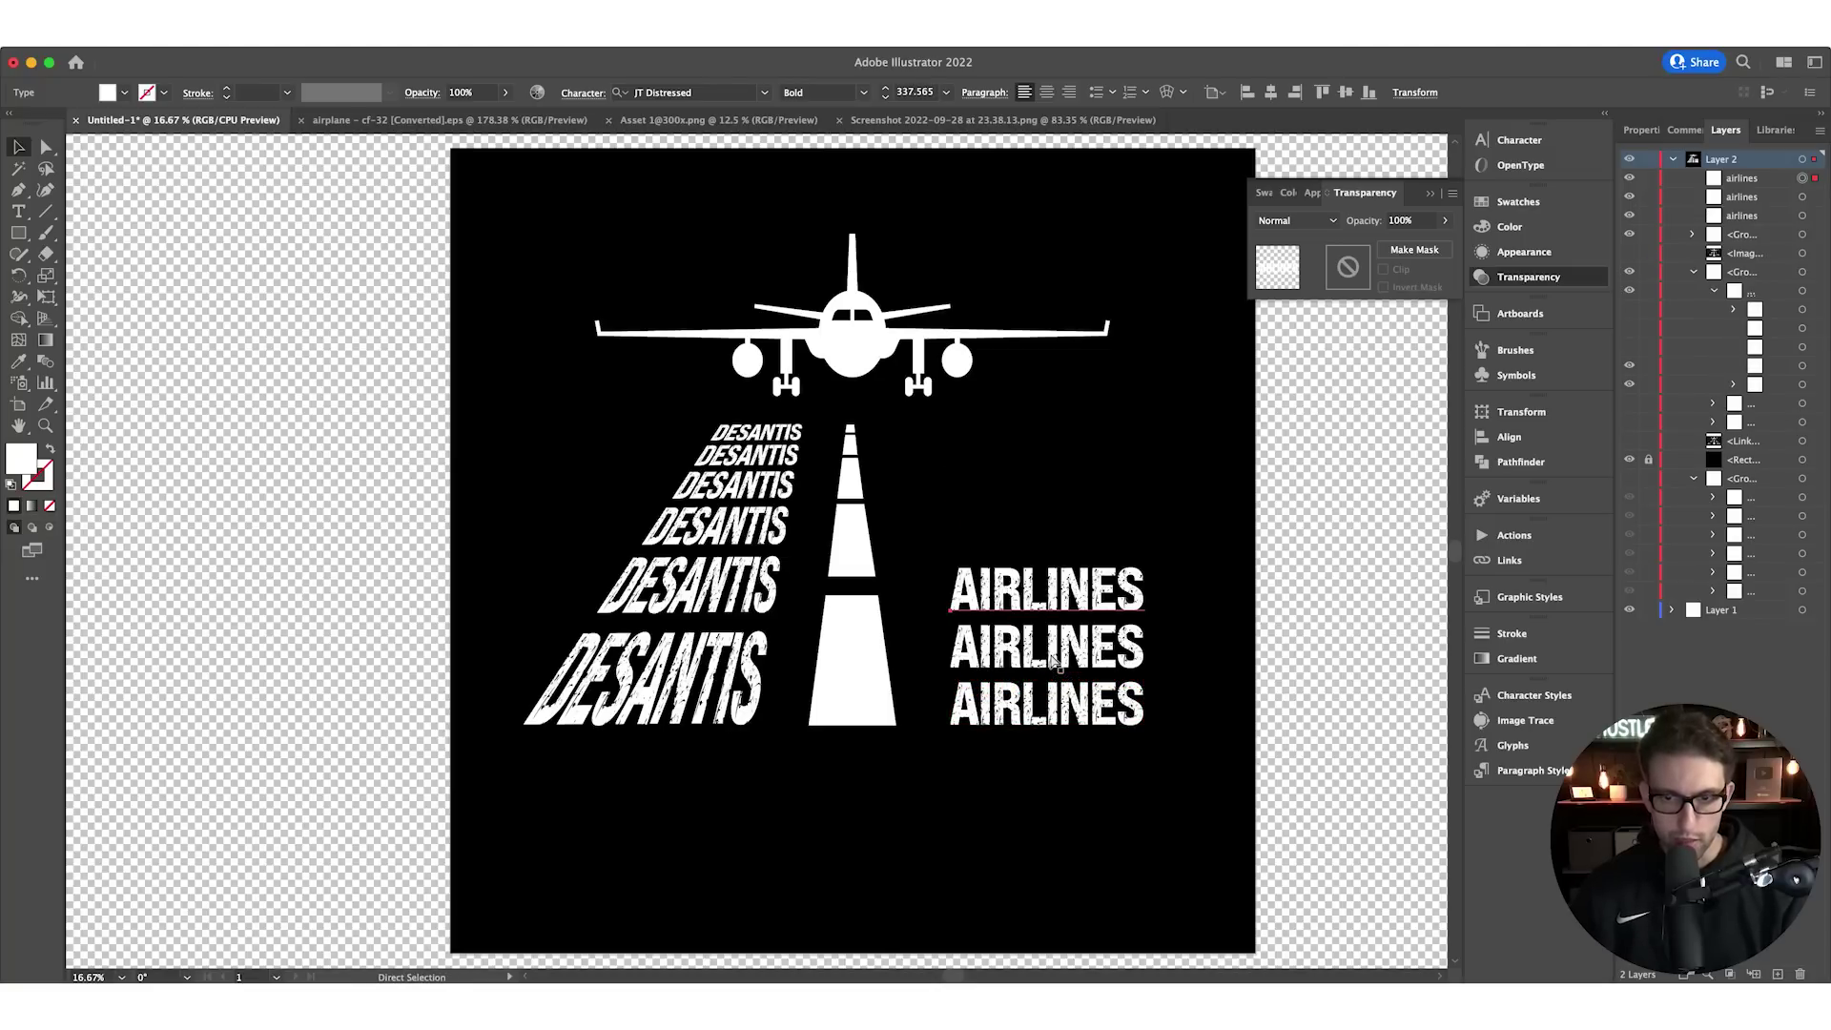
pyautogui.press('super+d')
pyautogui.press('super+d')
pyautogui.press('super+d')
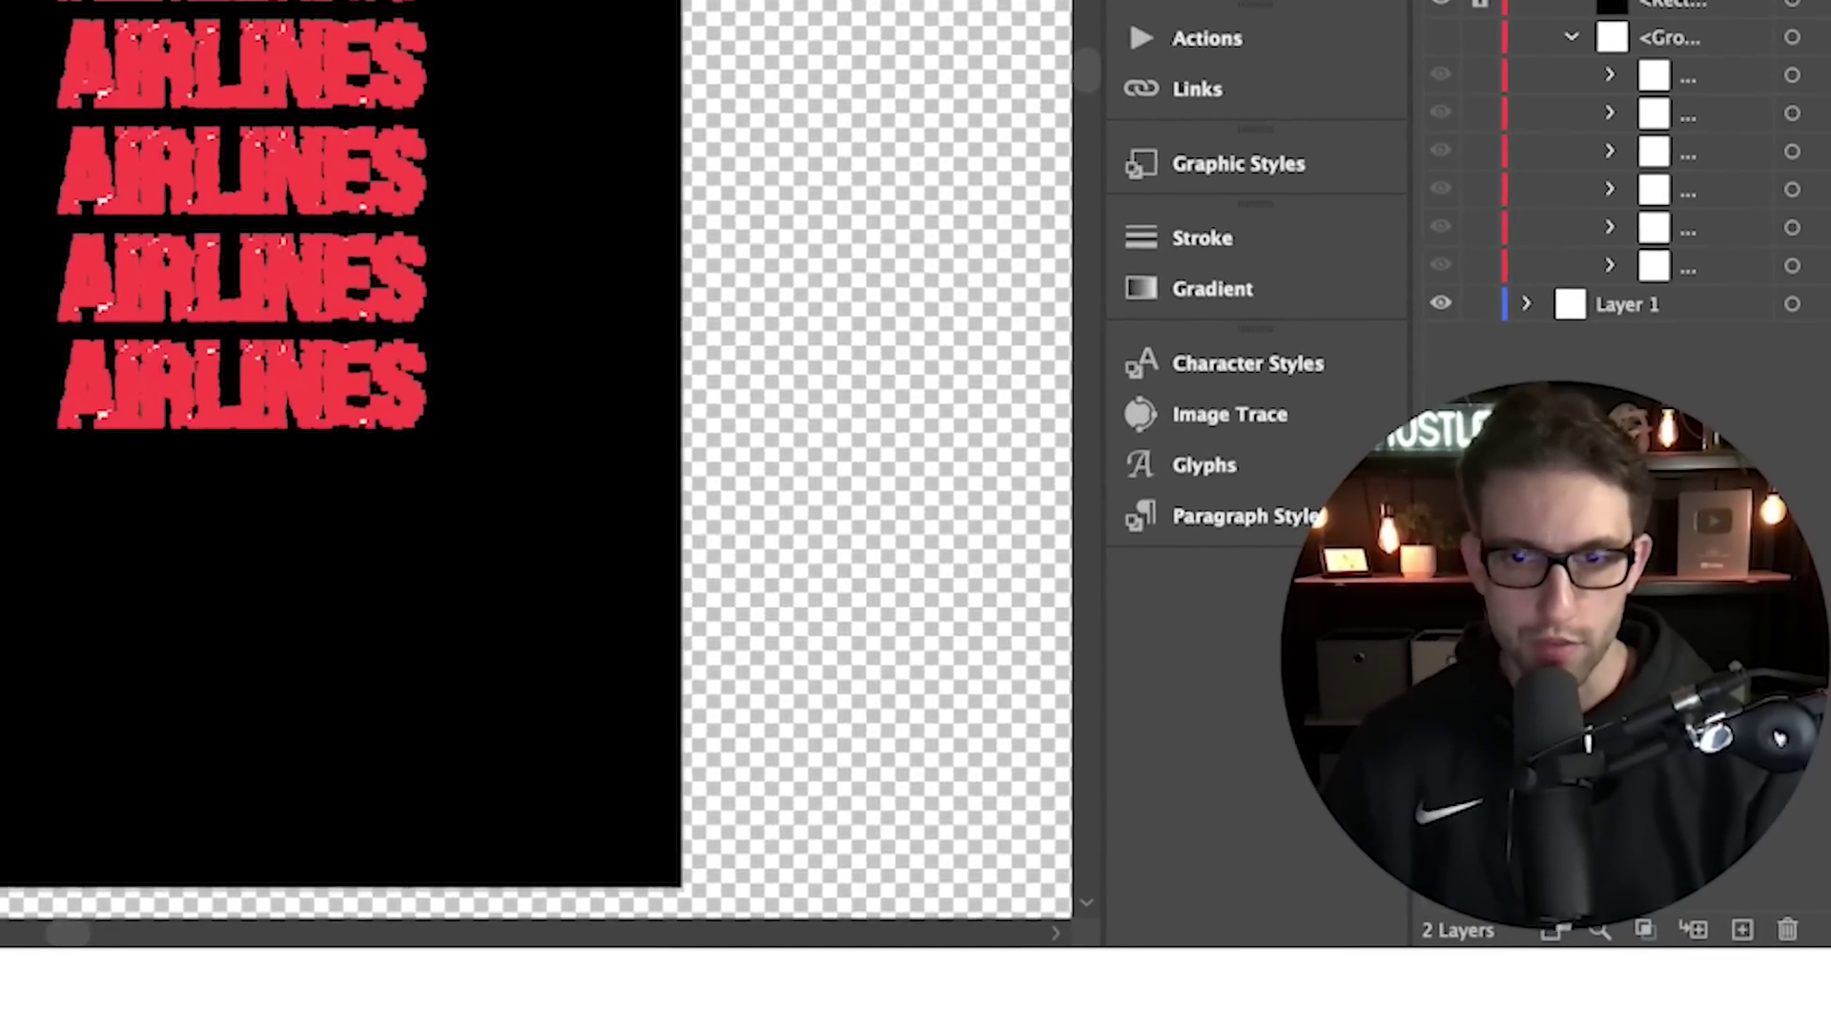
# Group the outlined AIRLINES lines and free-distort the block into perspective to mirror the DESANTIS block
pyautogui.press('v')
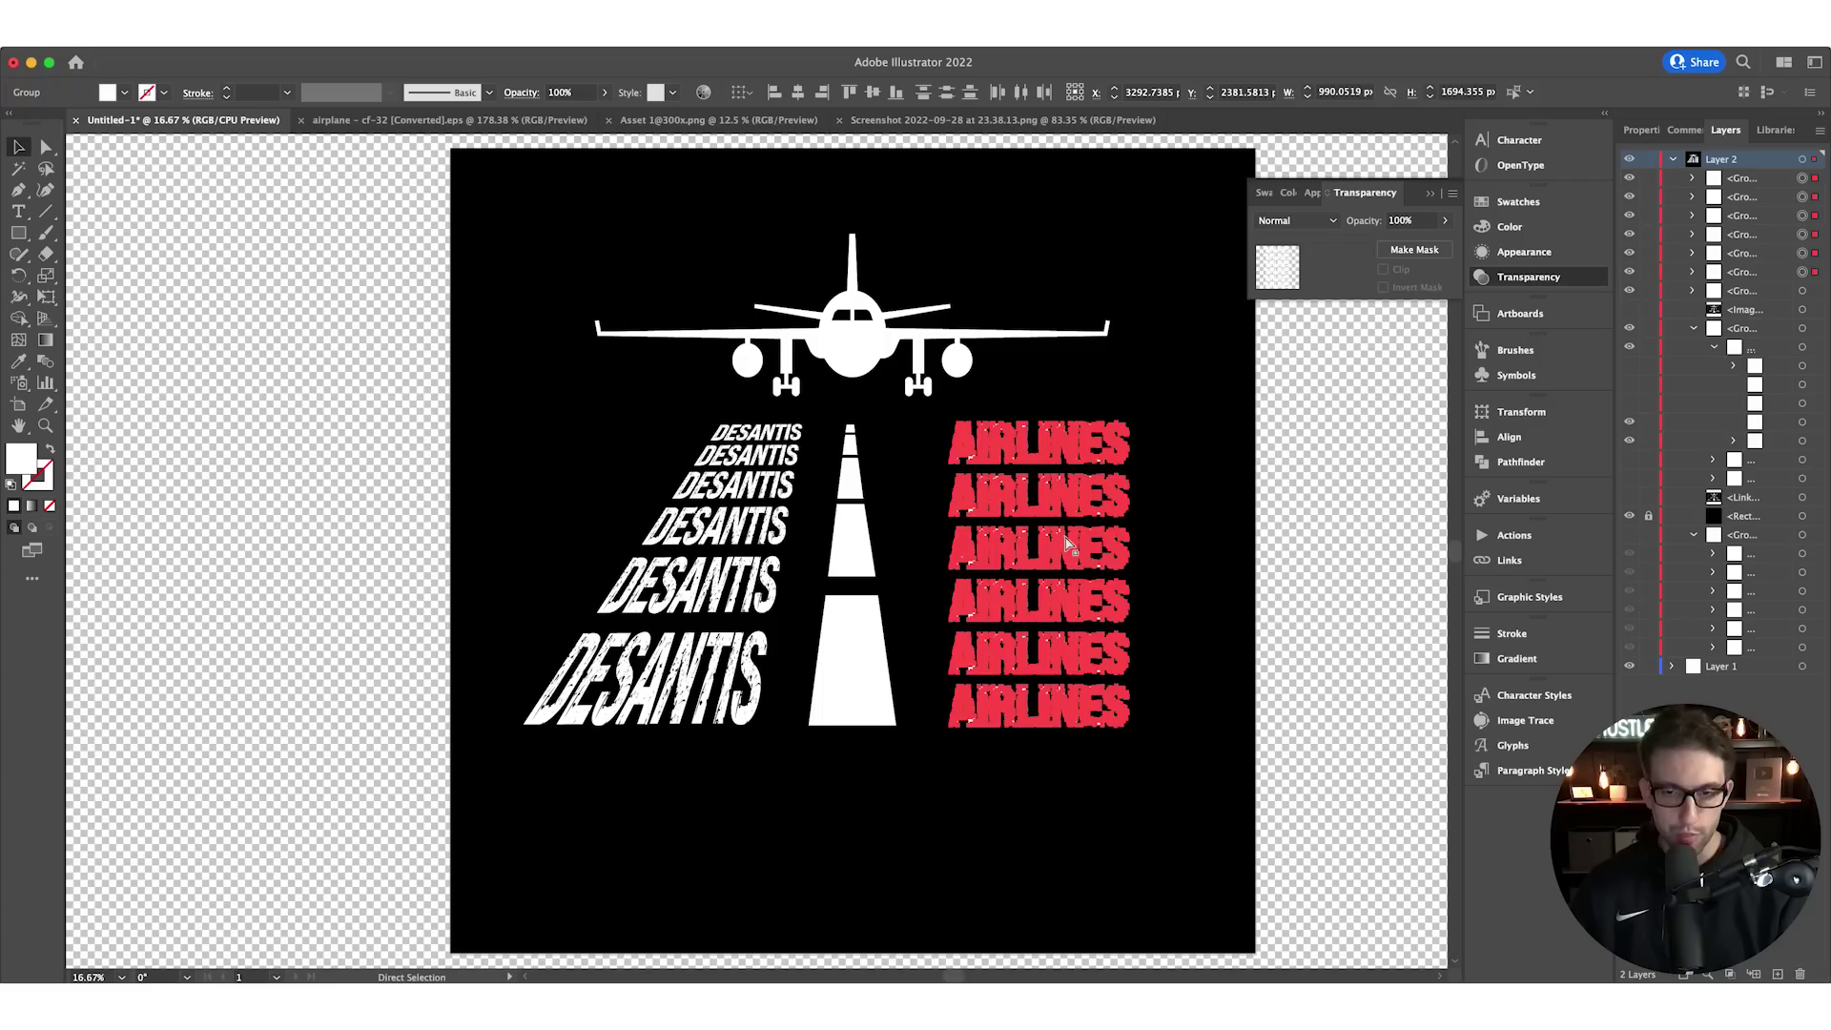
pyautogui.press('super+g')
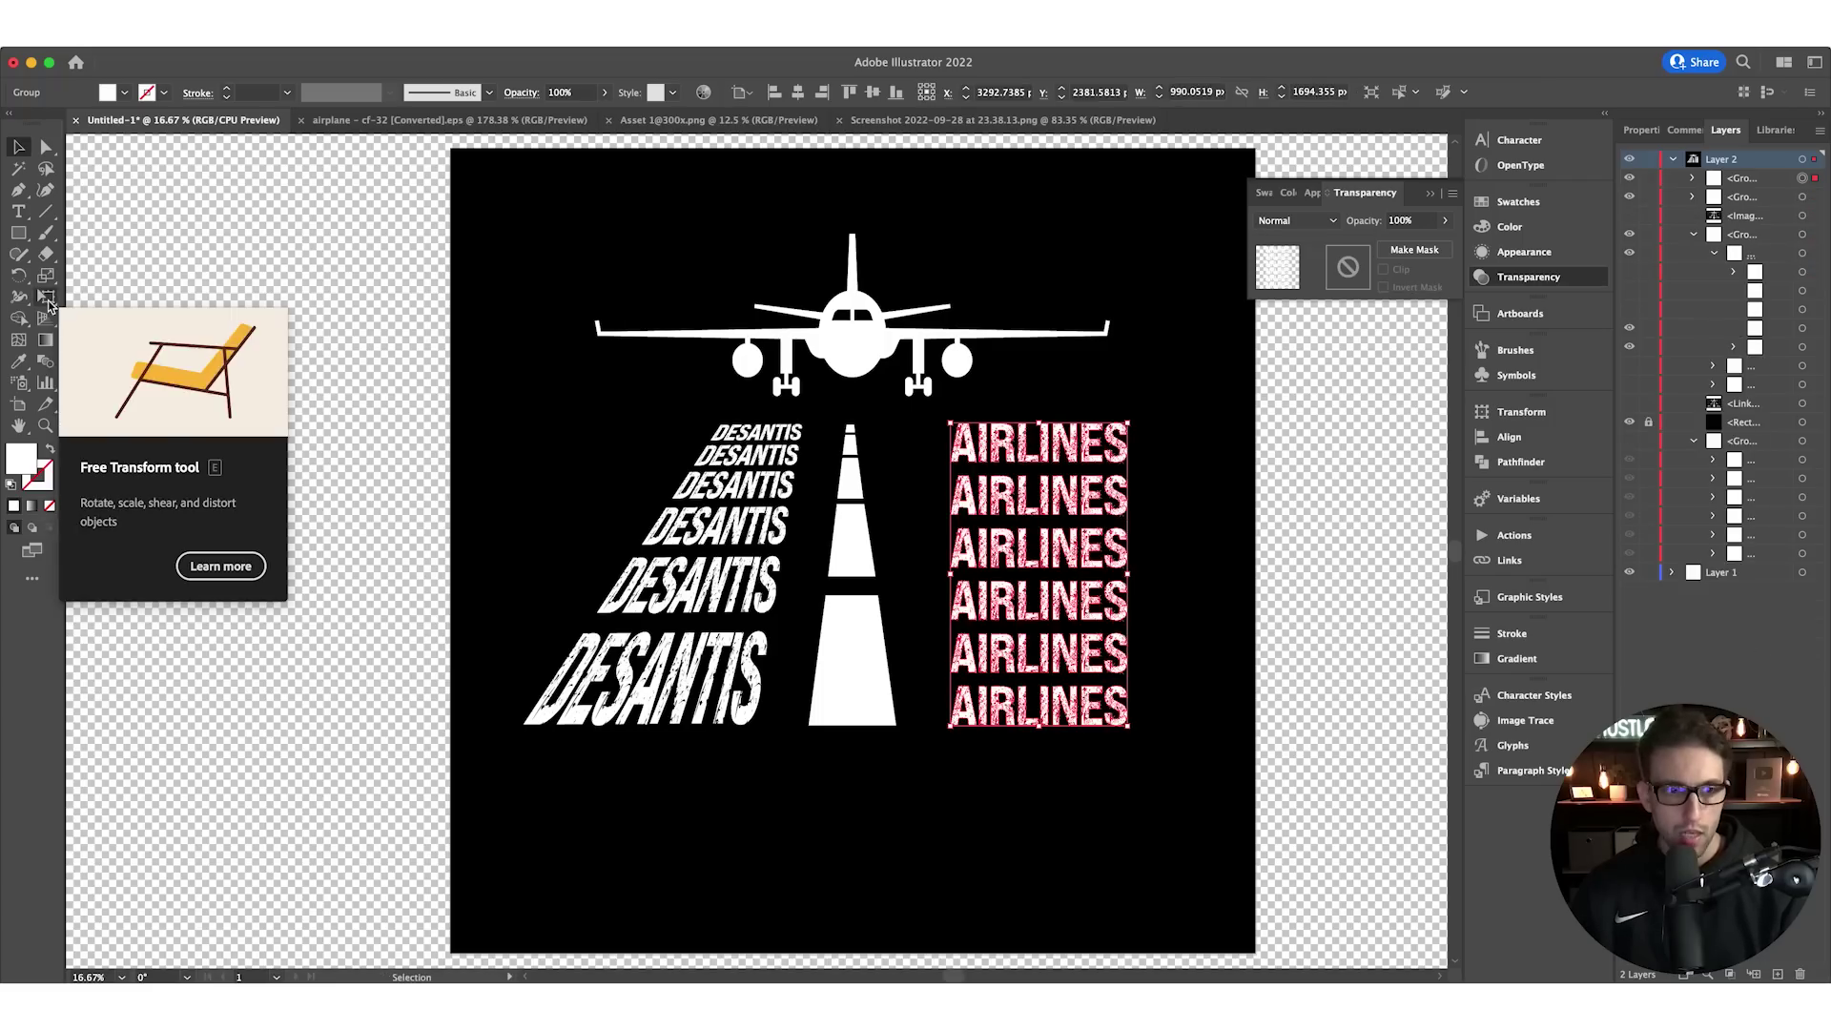
pyautogui.click(47, 299)
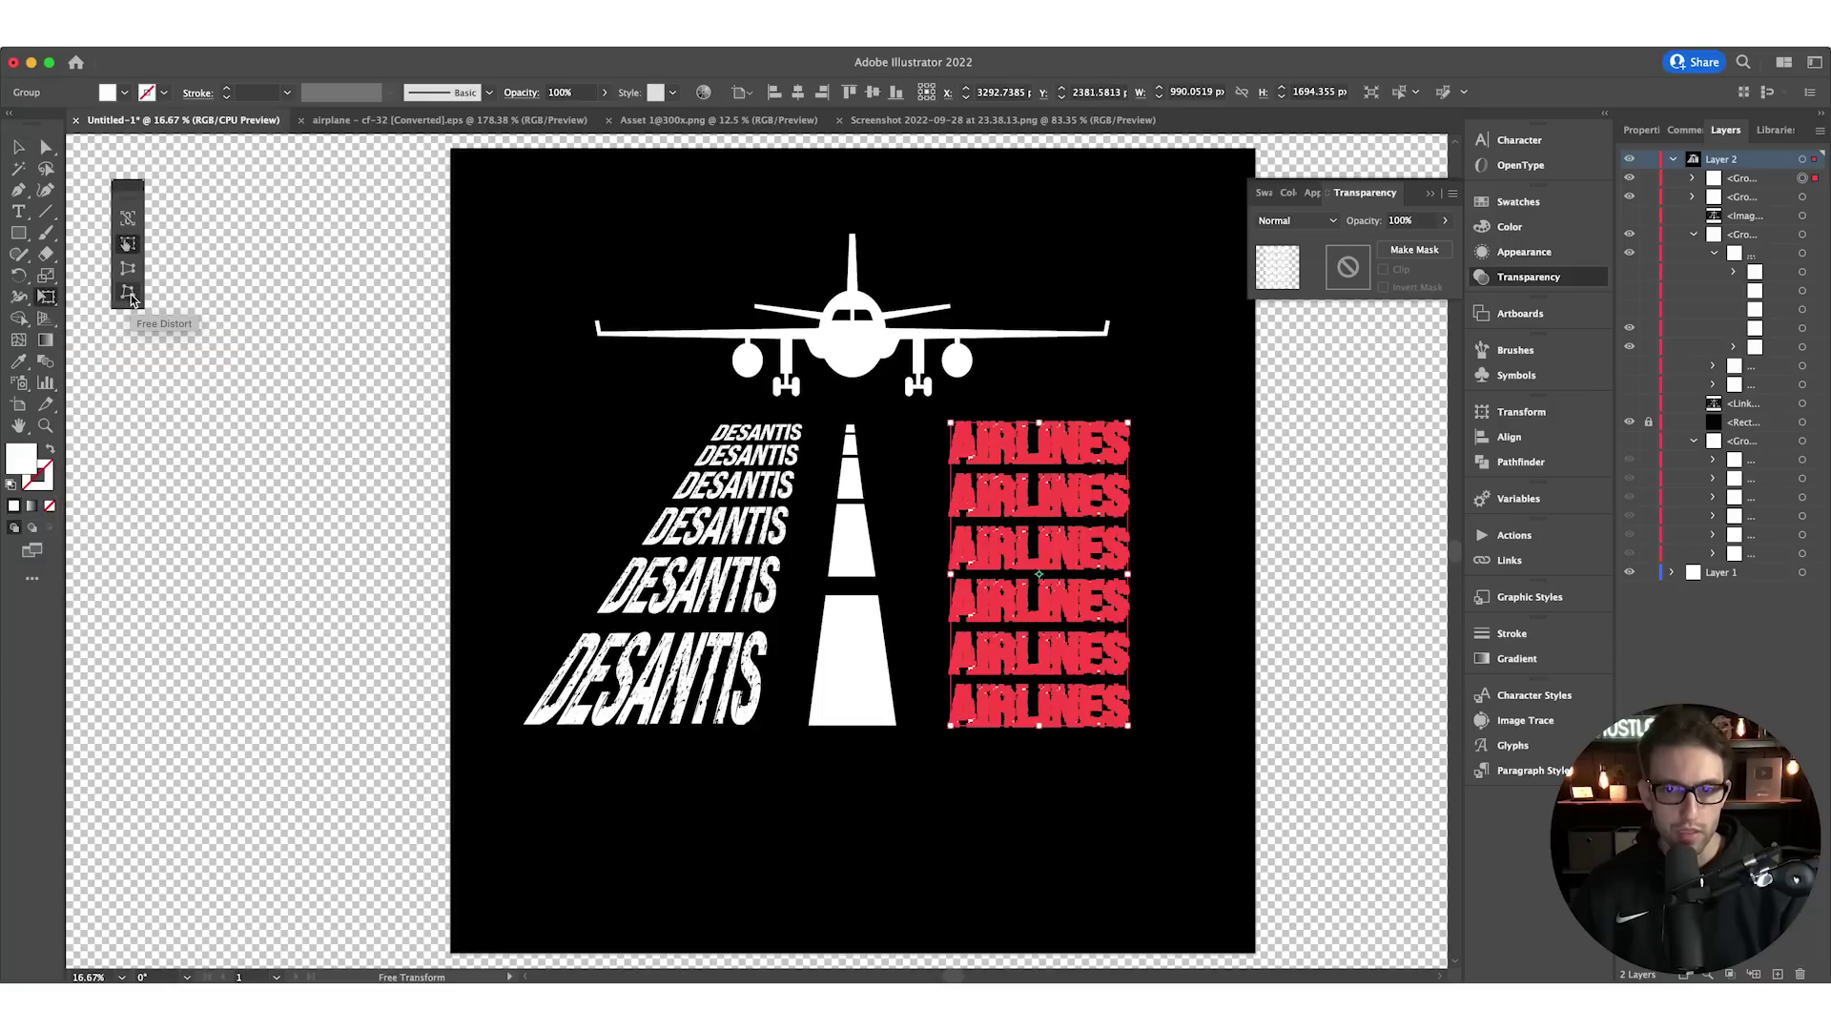
pyautogui.moveTo(964, 438); pyautogui.dragTo(910, 435)
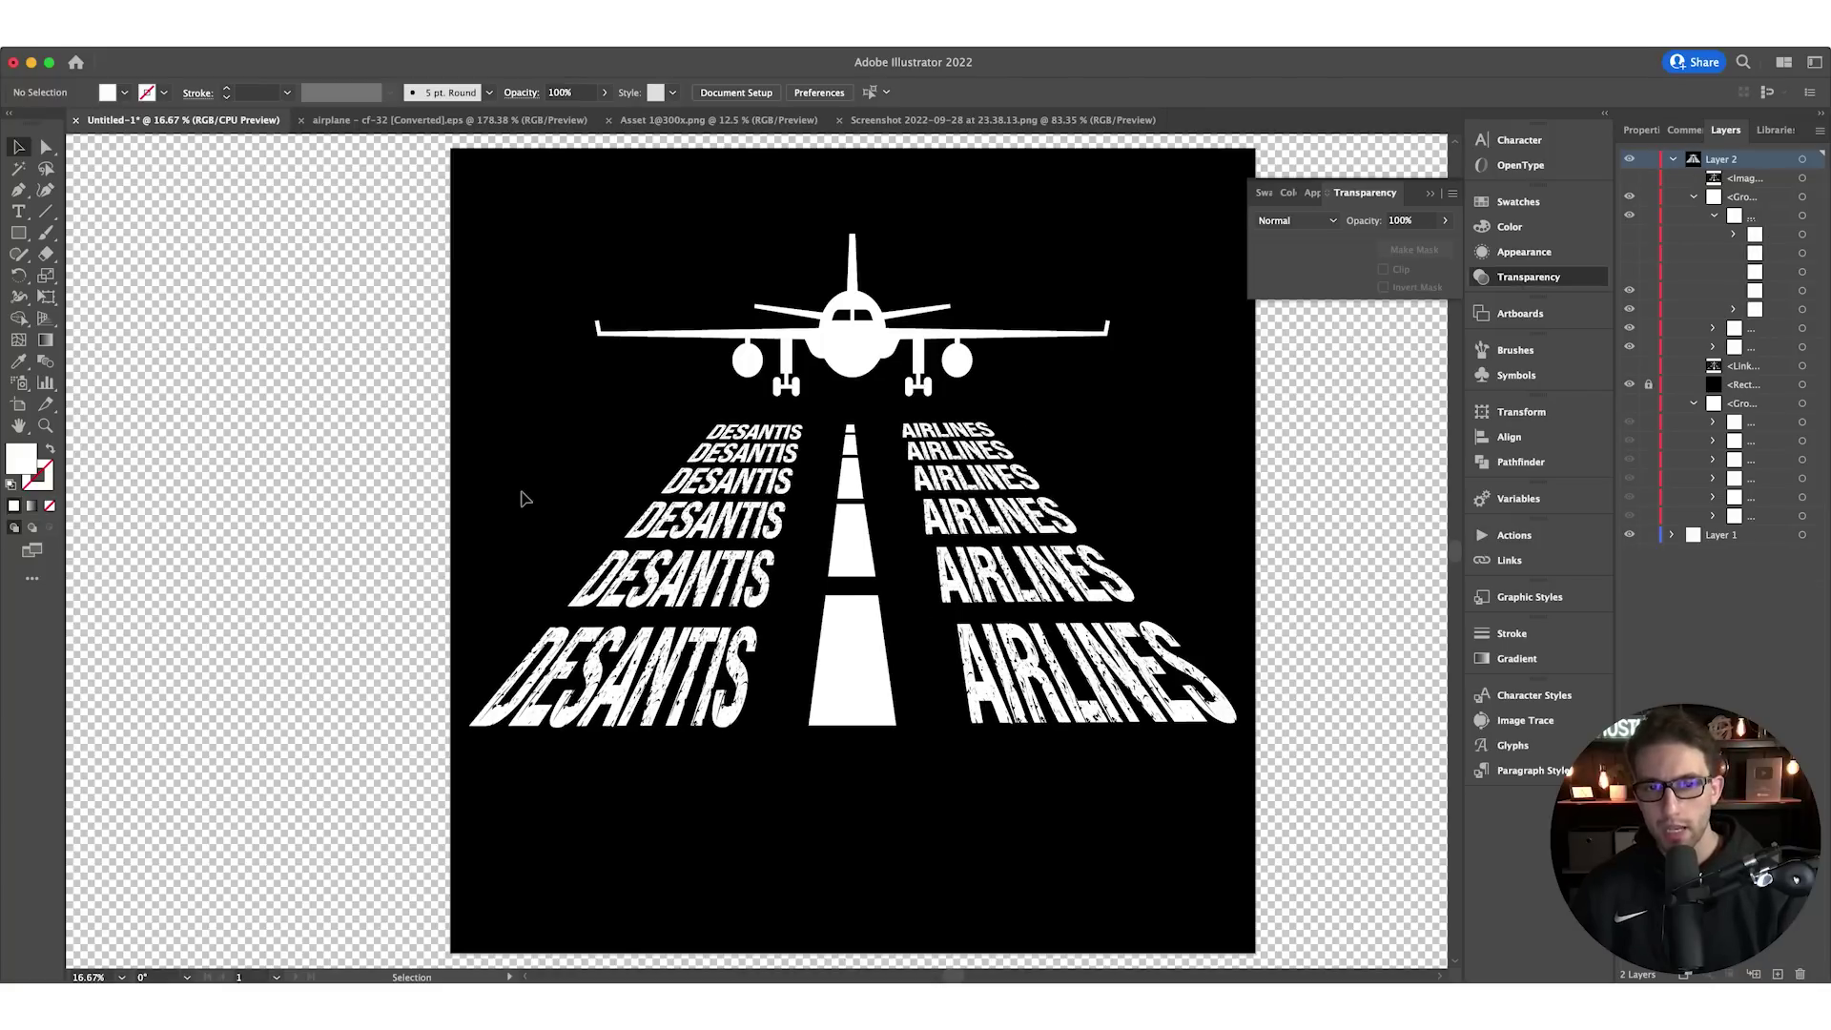
# Draw a circle about 1580 px in diameter centred on the airplane with the Ellipse tool
pyautogui.moveTo(18, 233)
pyautogui.mouseDown()
pyautogui.moveTo(114, 283)
pyautogui.moveTo(14, 232)
pyautogui.mouseUp()
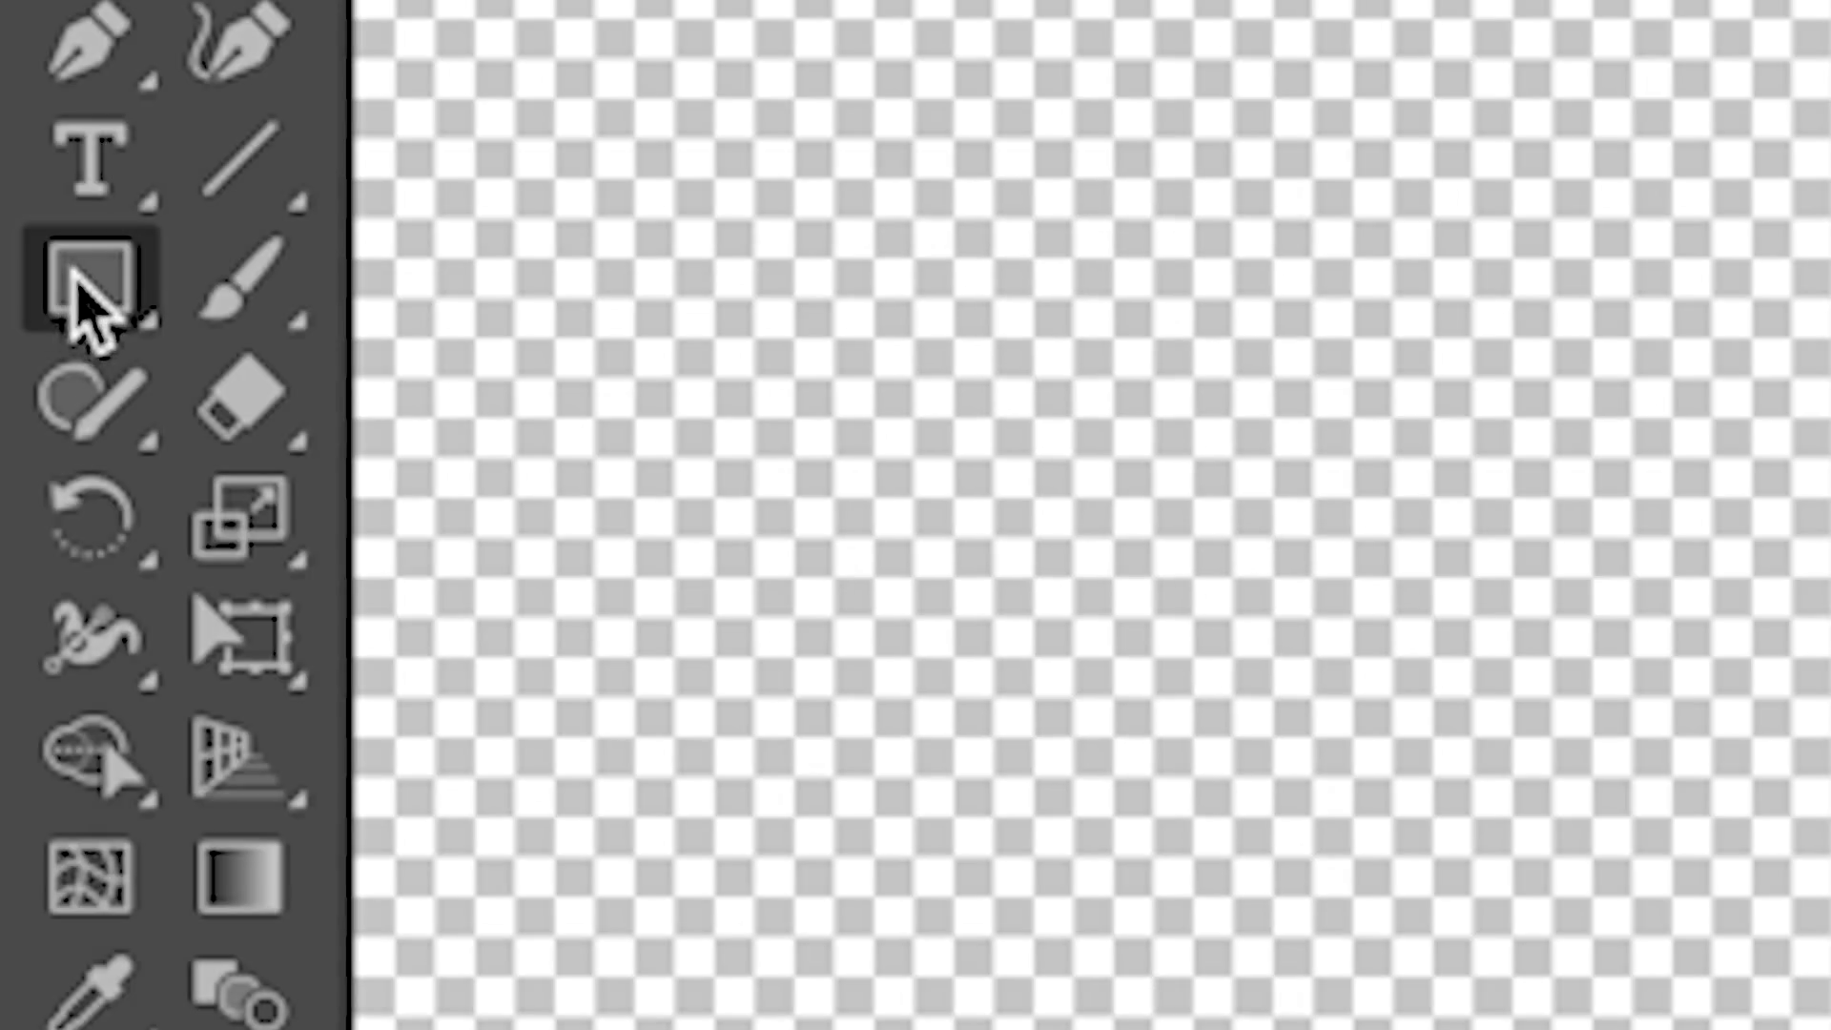
pyautogui.moveTo(114, 283); pyautogui.dragTo(456, 524)
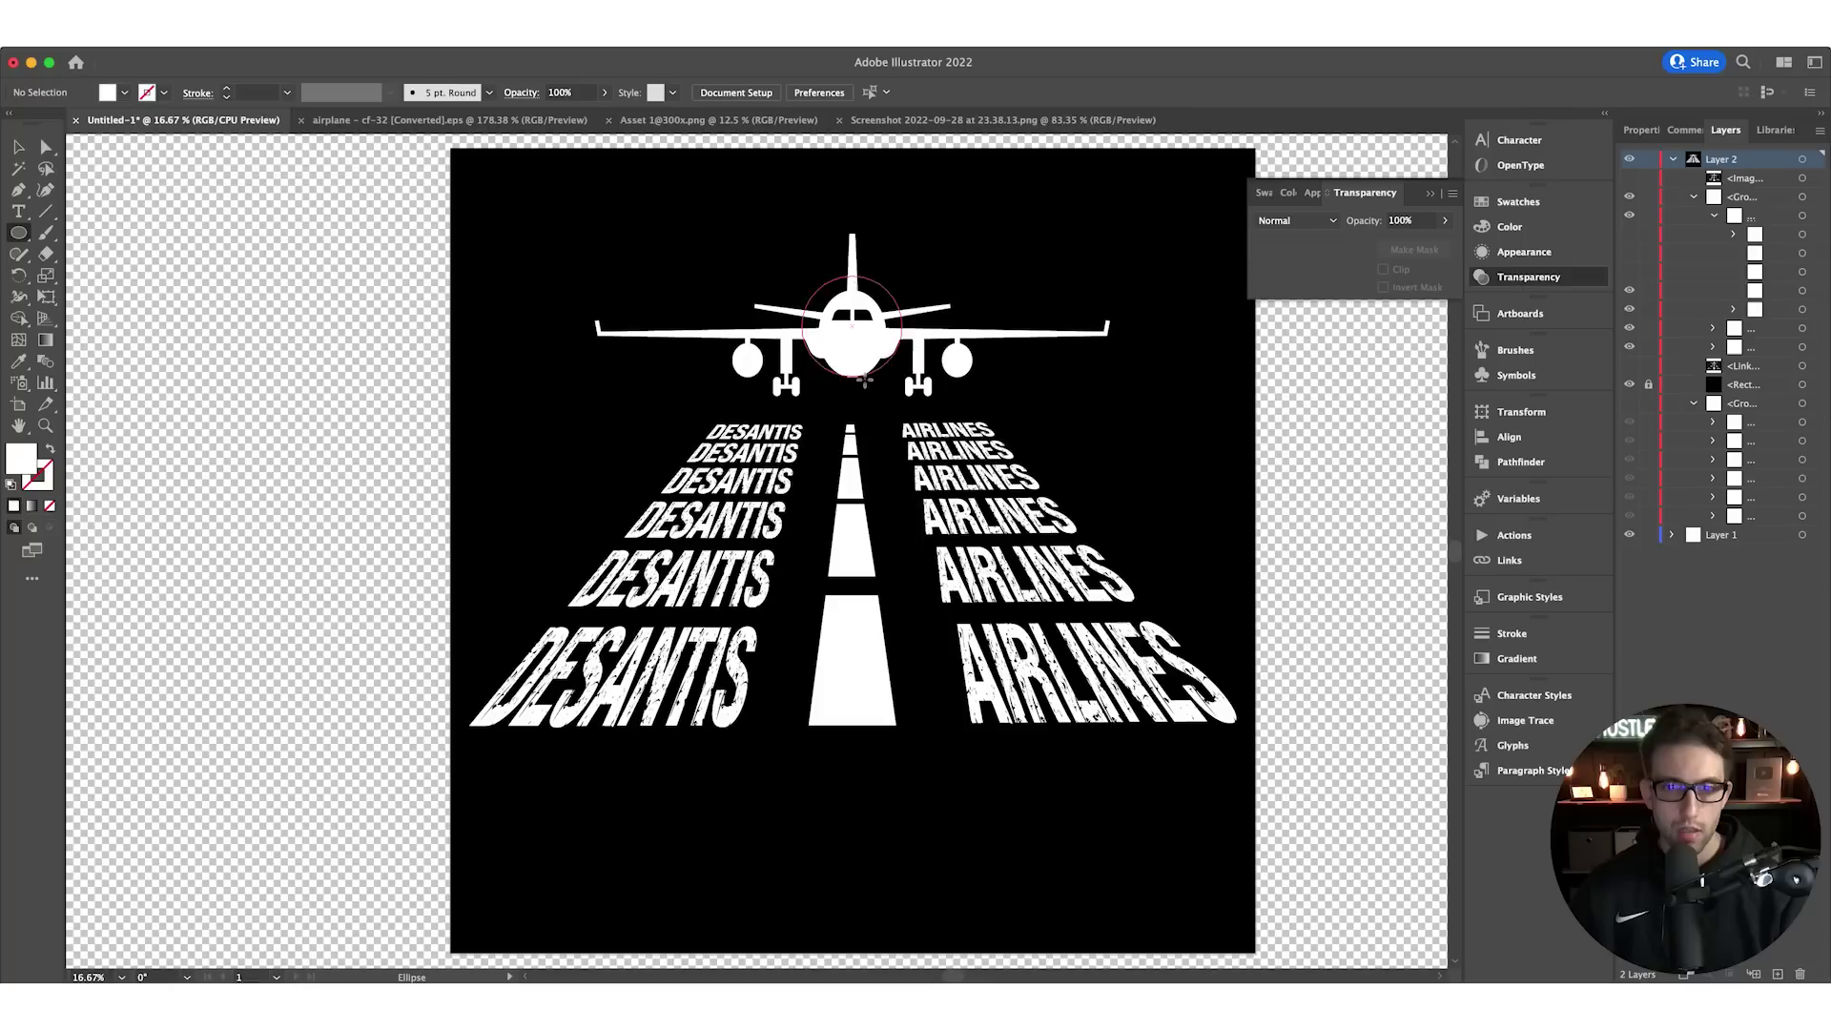
pyautogui.moveTo(852, 325); pyautogui.dragTo(892, 468)
# Remove the circle's fill and give it a thick white stroke
pyautogui.click(125, 92)
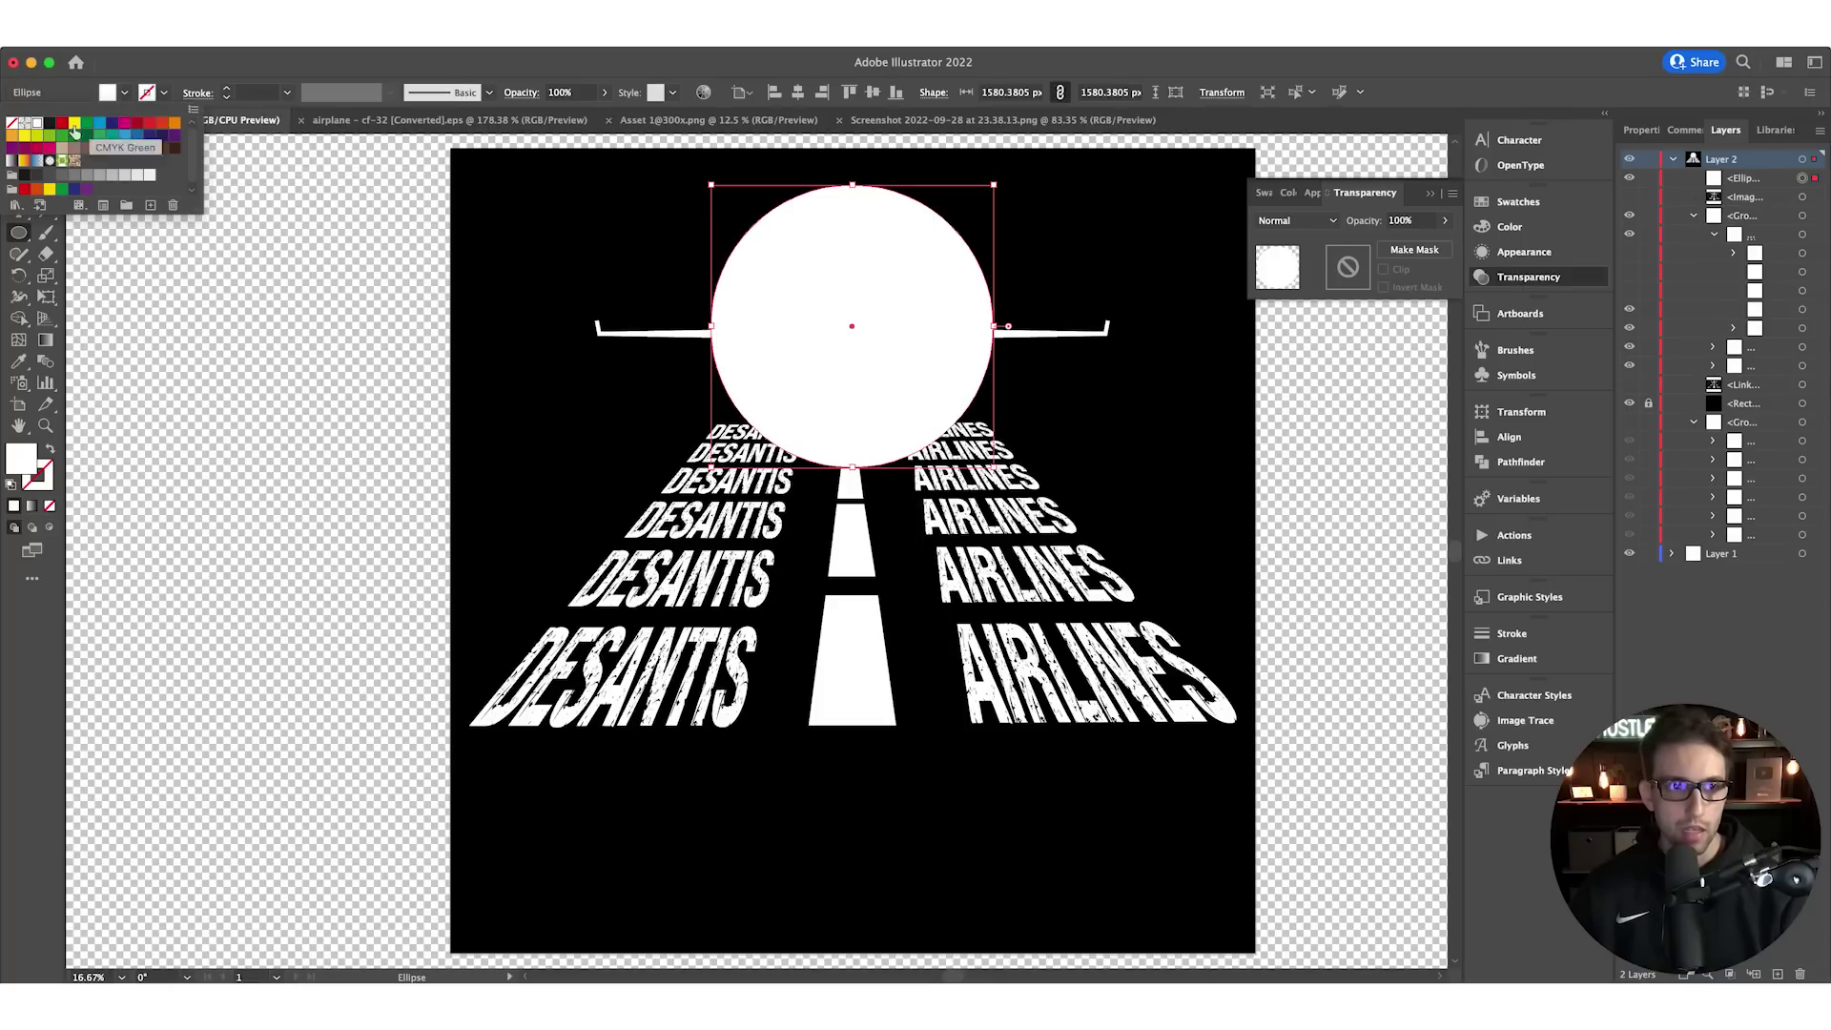
pyautogui.click(11, 122)
pyautogui.click(163, 95)
pyautogui.click(164, 94)
pyautogui.click(36, 123)
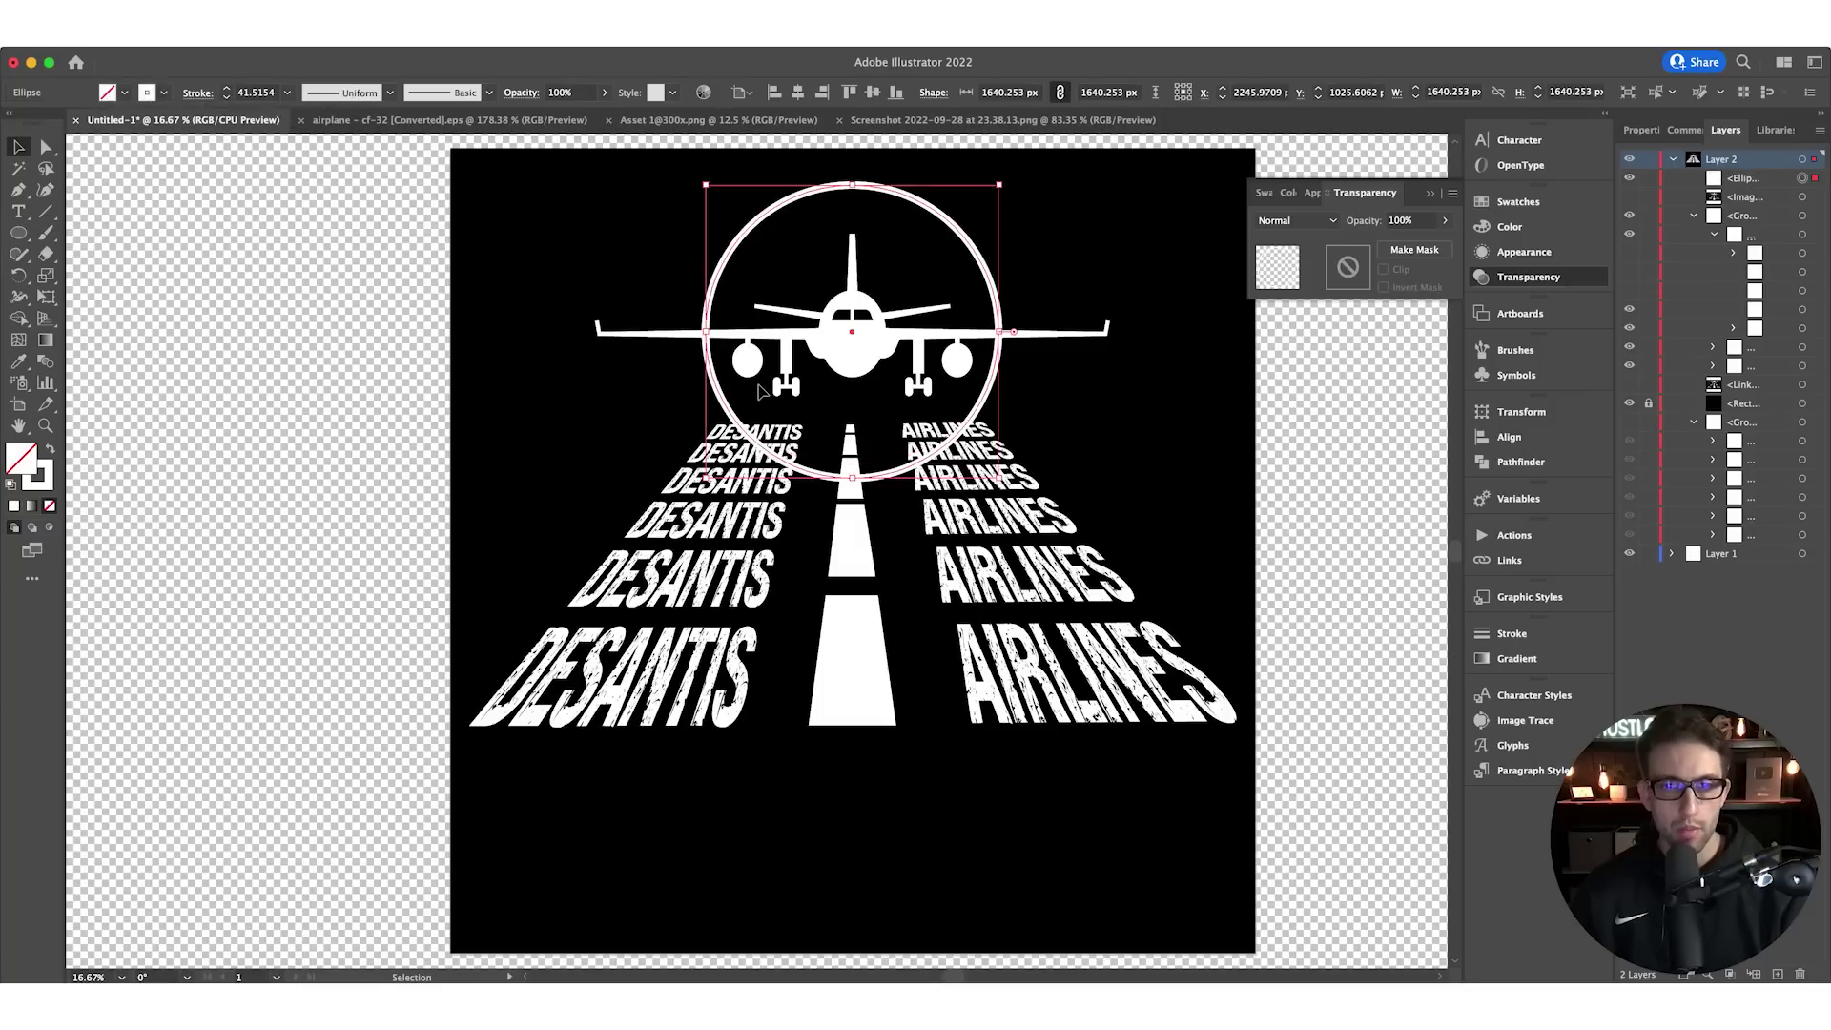
# Add an opacity mask to the selected circle with clipping turned off
pyautogui.click(1415, 251)
pyautogui.click(1351, 272)
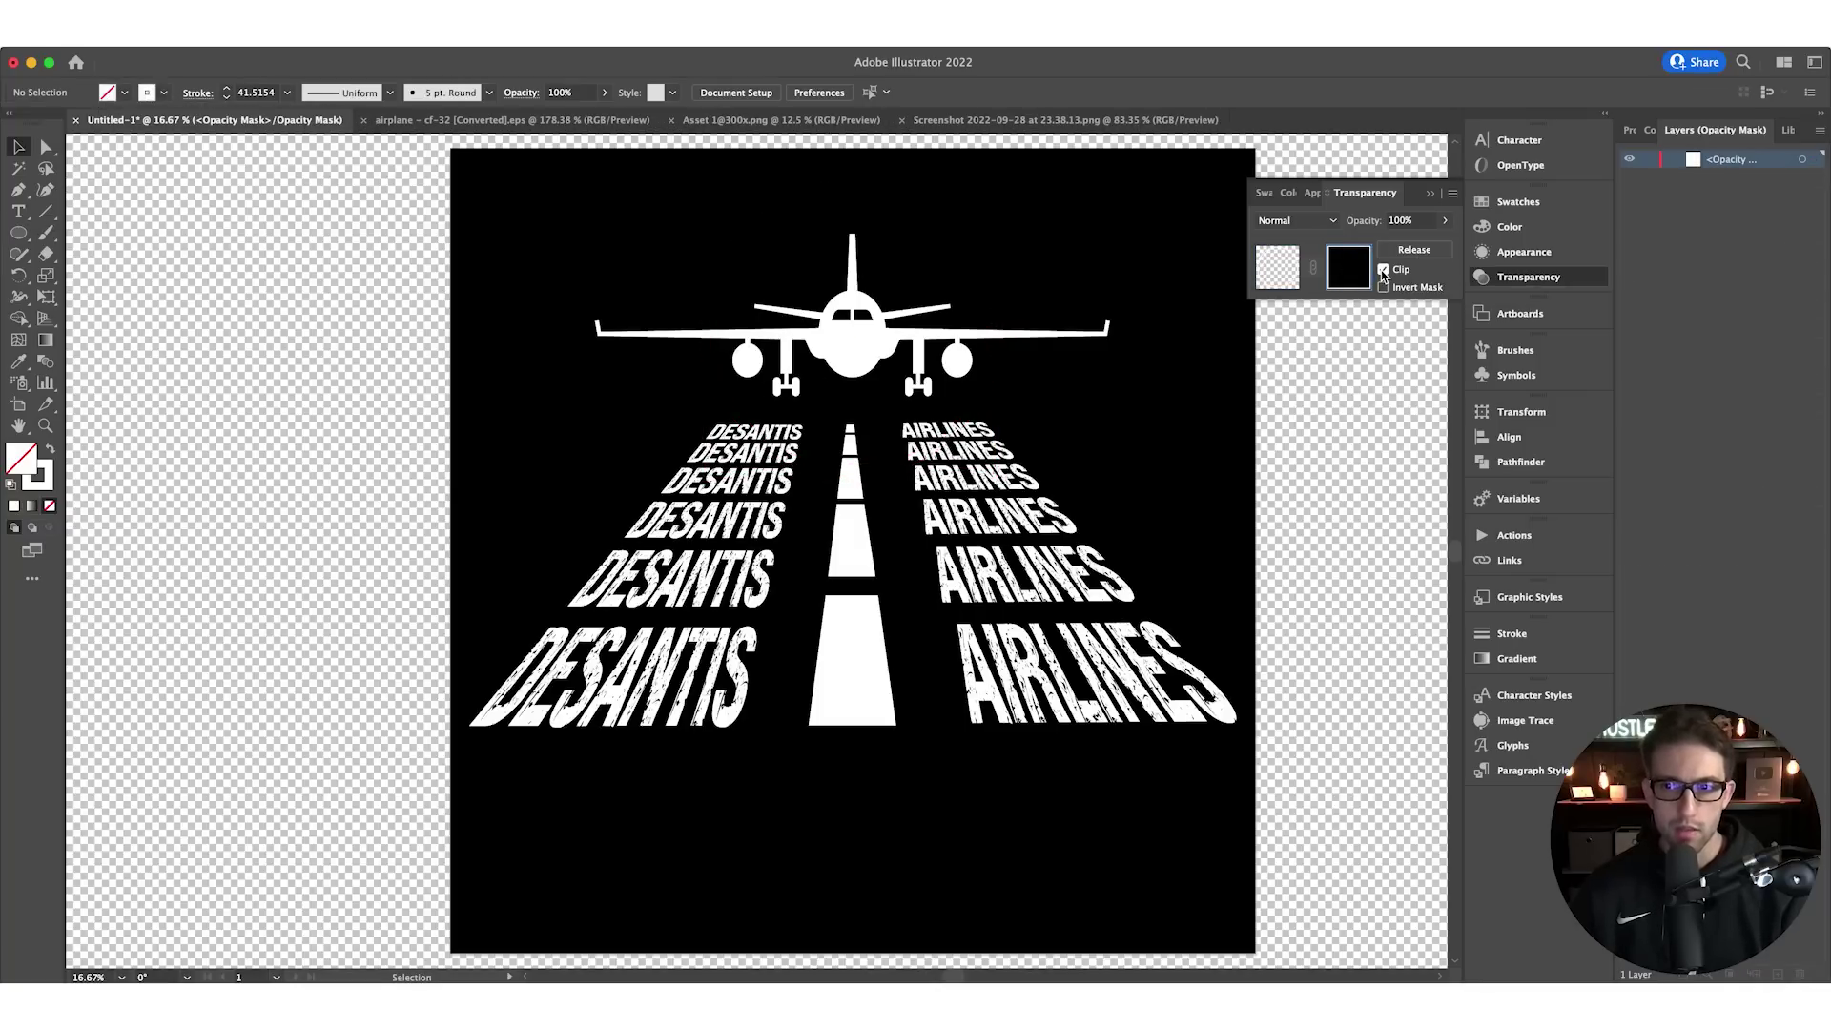
pyautogui.click(1381, 271)
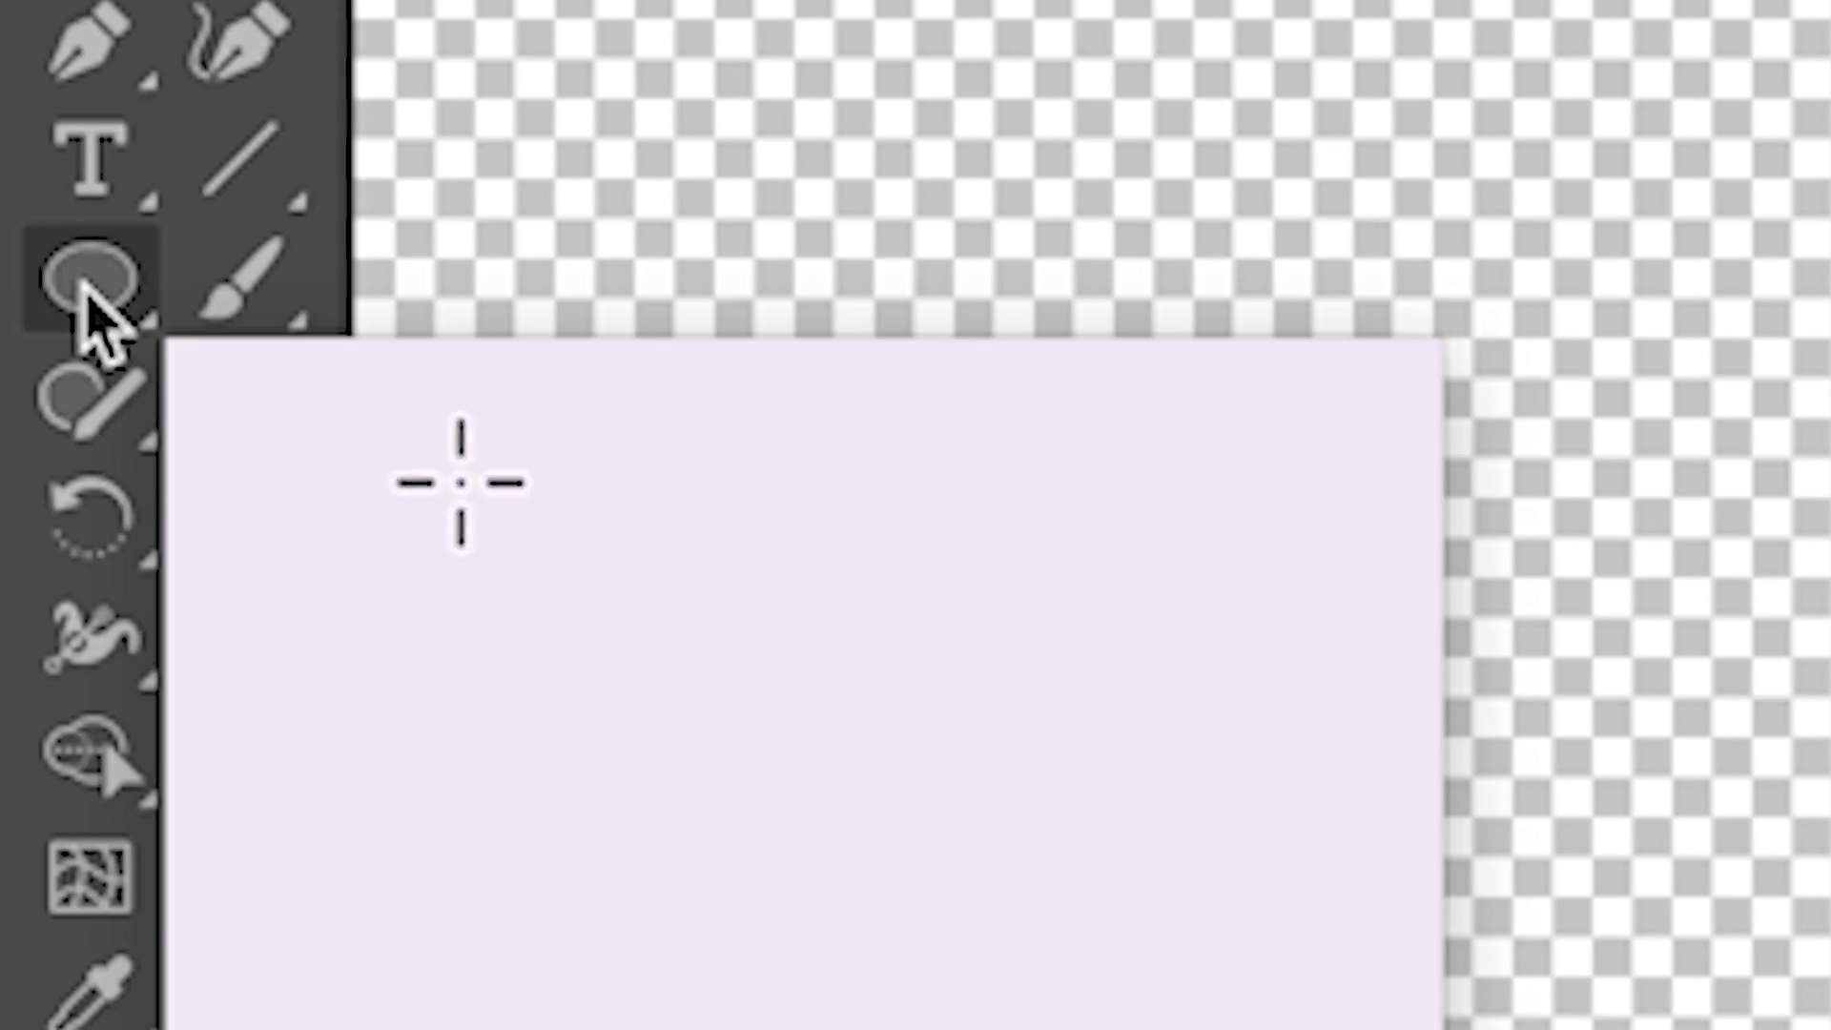
# Draw a rectangle about 2086 by 590 px in the mask over the circle's lower part, where the top text rows start
pyautogui.click(88, 281)
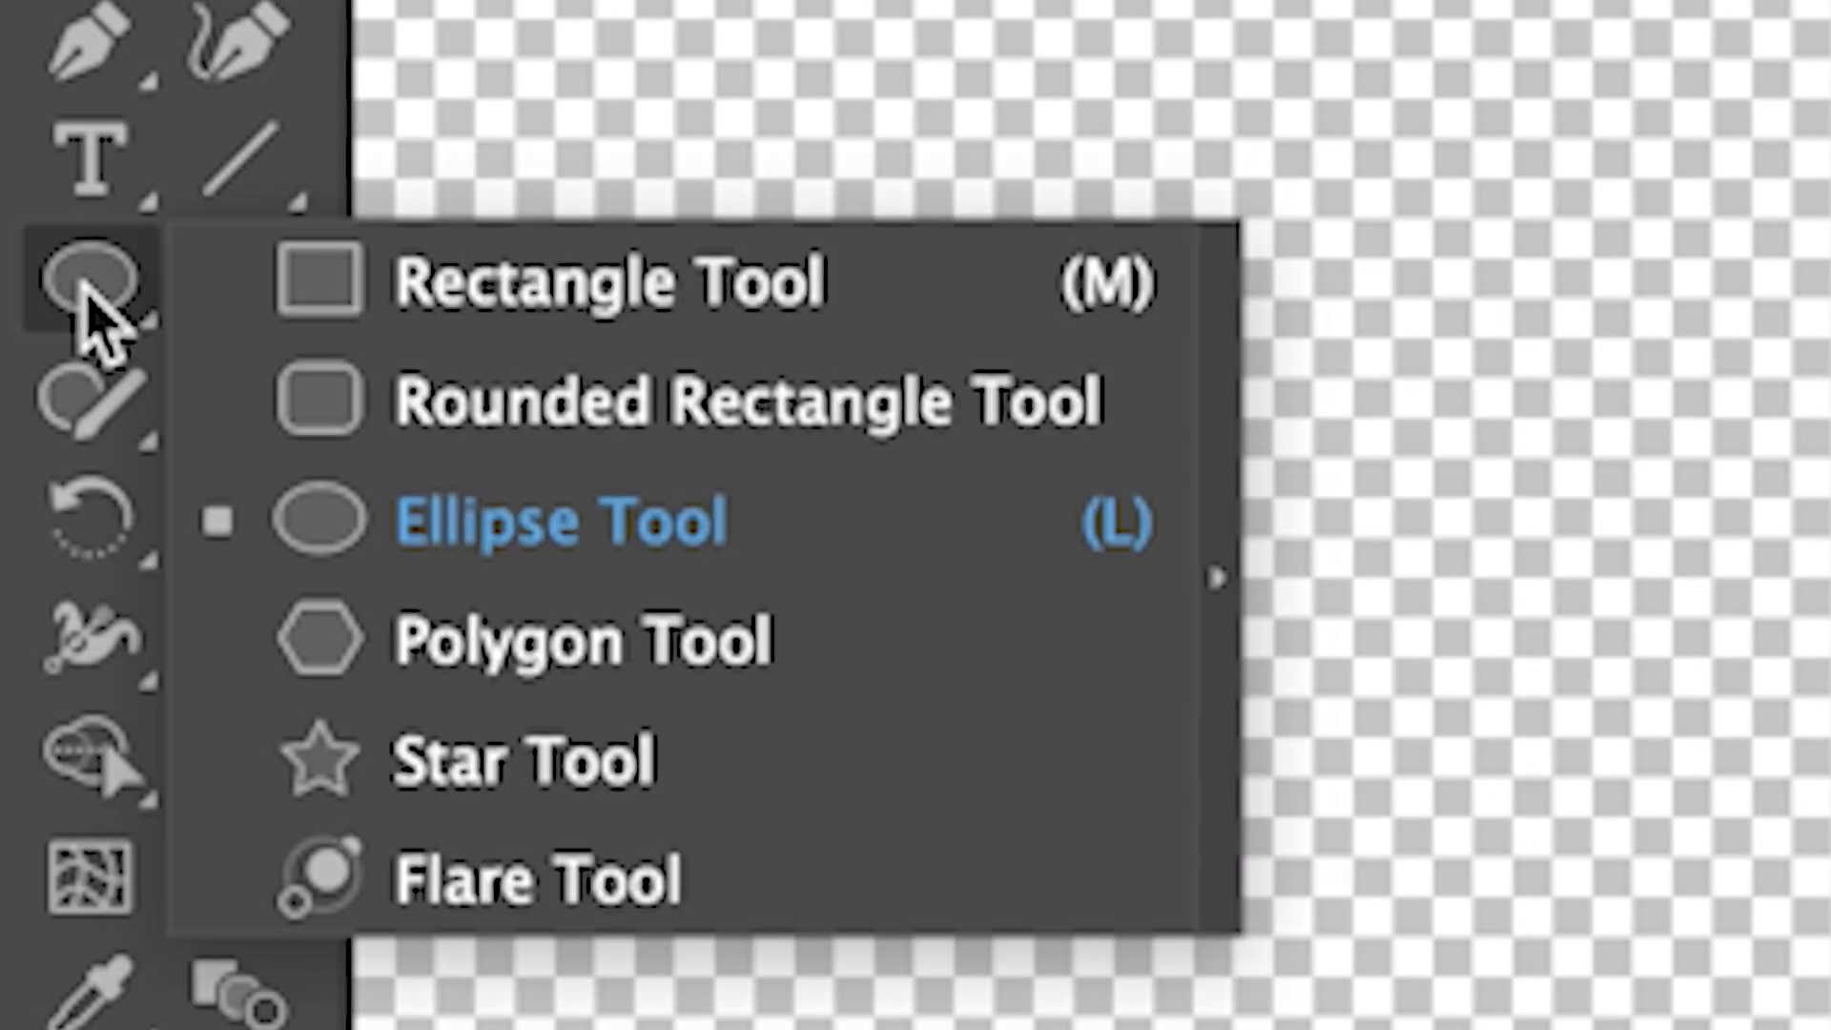
pyautogui.click(664, 314)
pyautogui.moveTo(671, 391); pyautogui.dragTo(1046, 493)
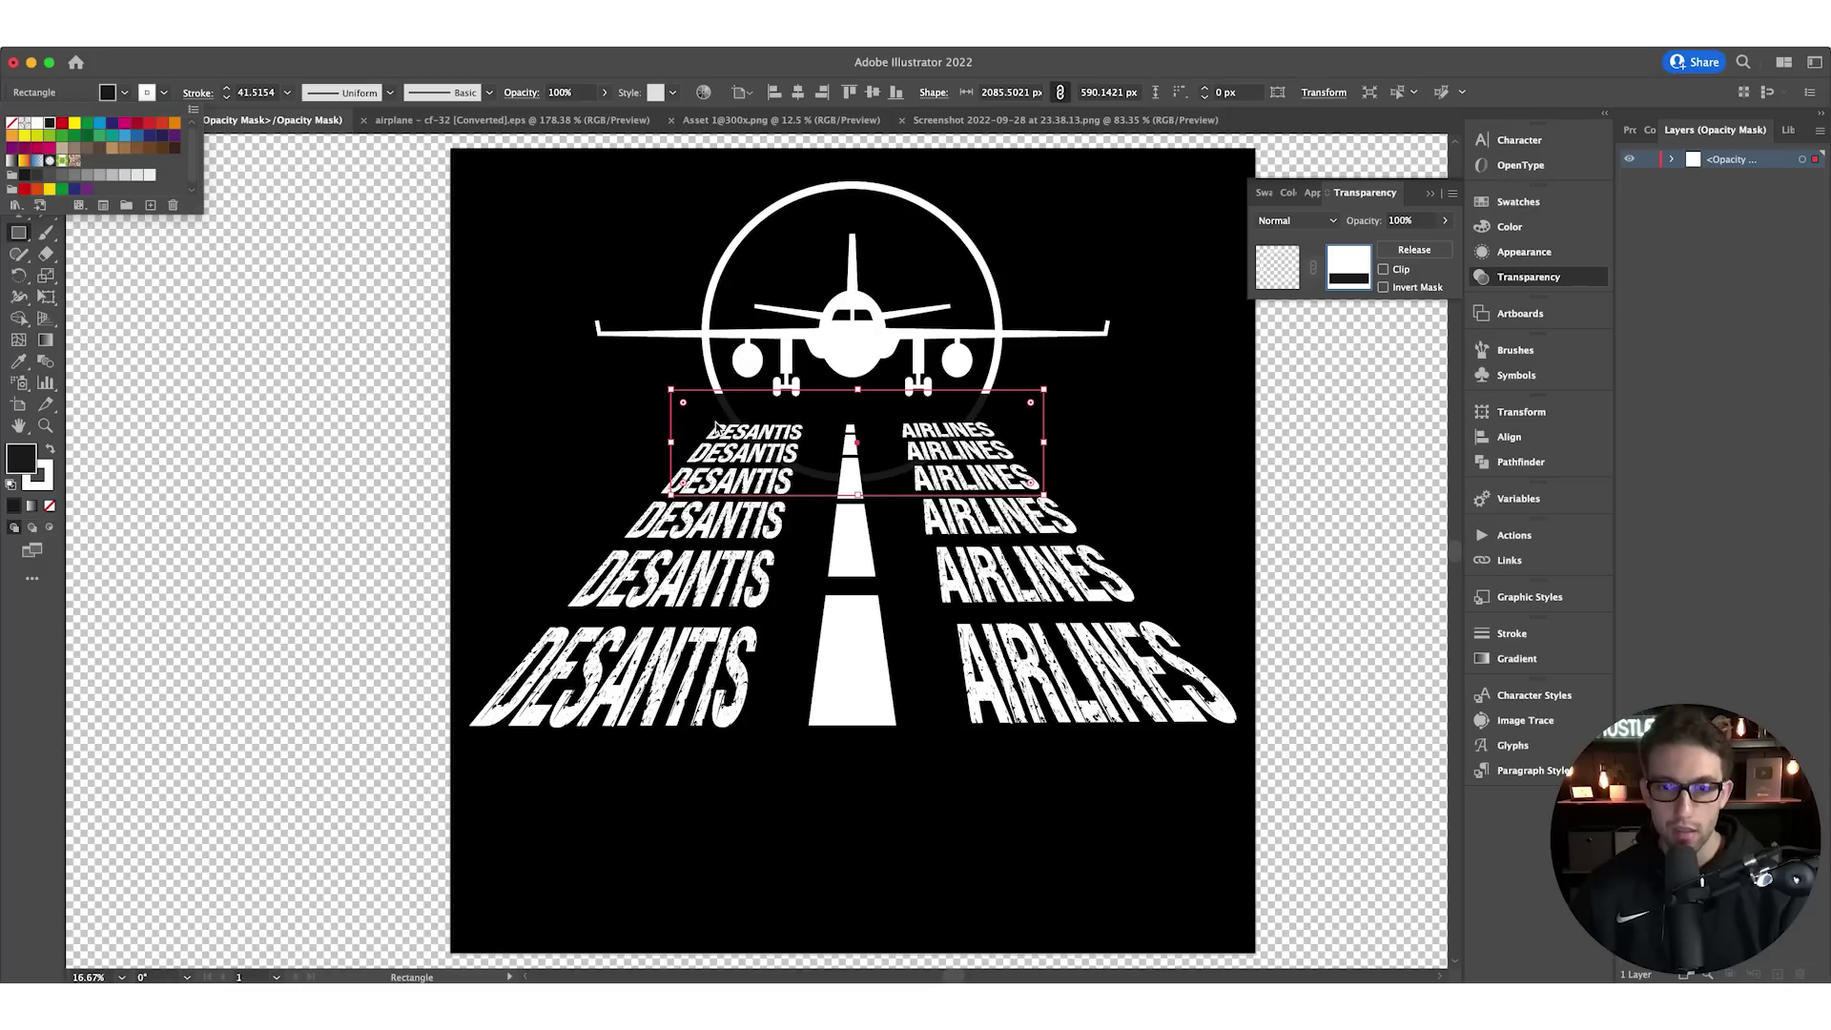
# Fill the mask rectangle with pure black and remove its stroke
pyautogui.doubleClick(21, 460)
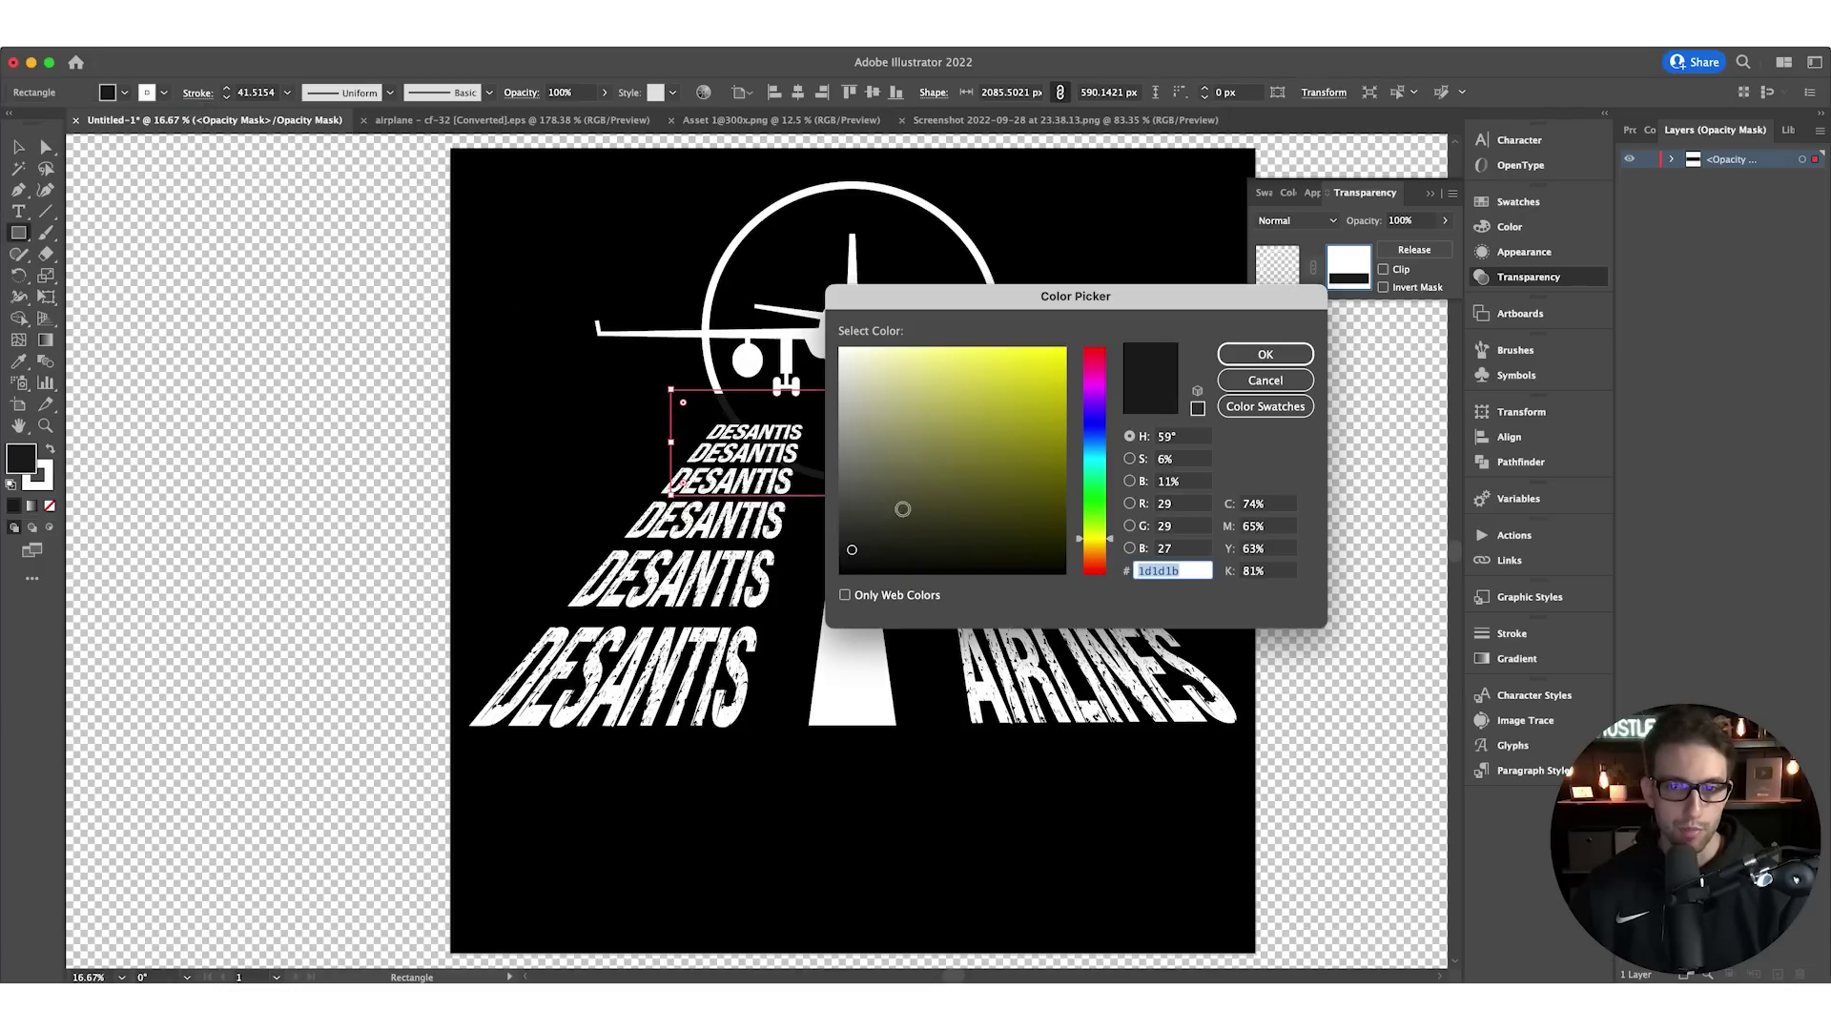
pyautogui.moveTo(851, 553); pyautogui.dragTo(839, 576)
pyautogui.click(1247, 363)
pyautogui.click(162, 92)
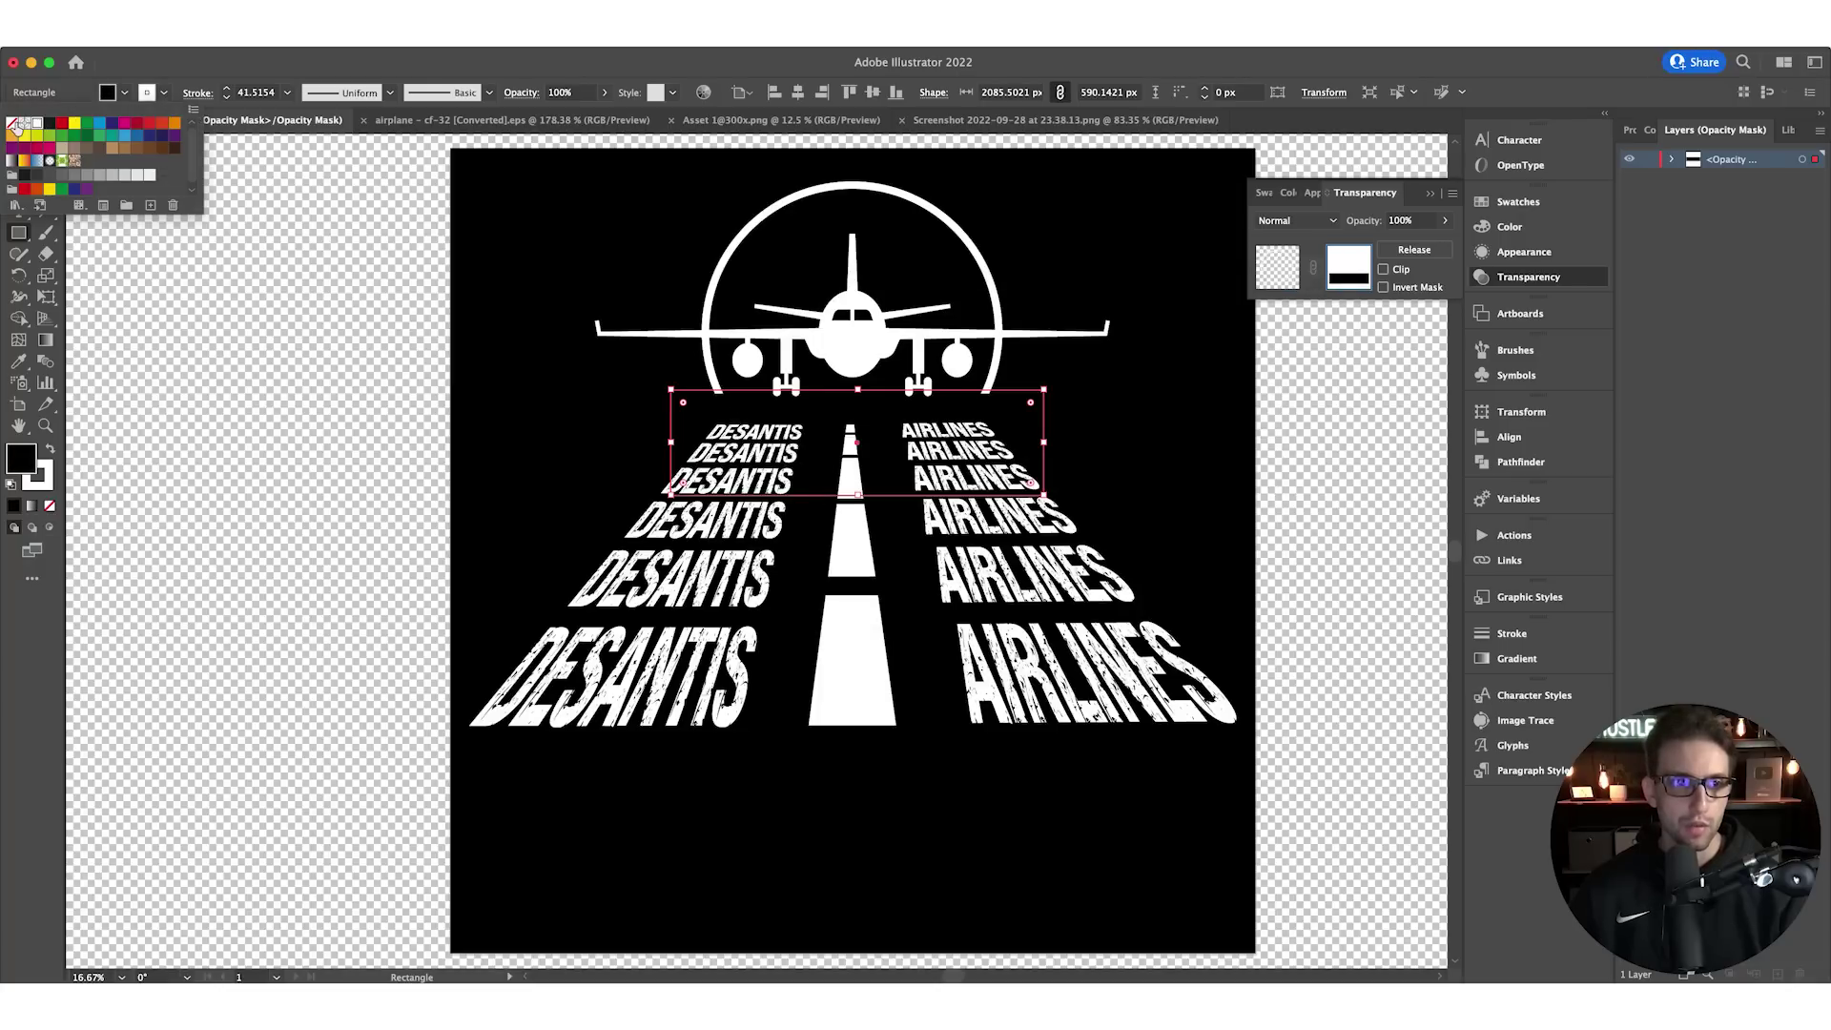
pyautogui.click(15, 124)
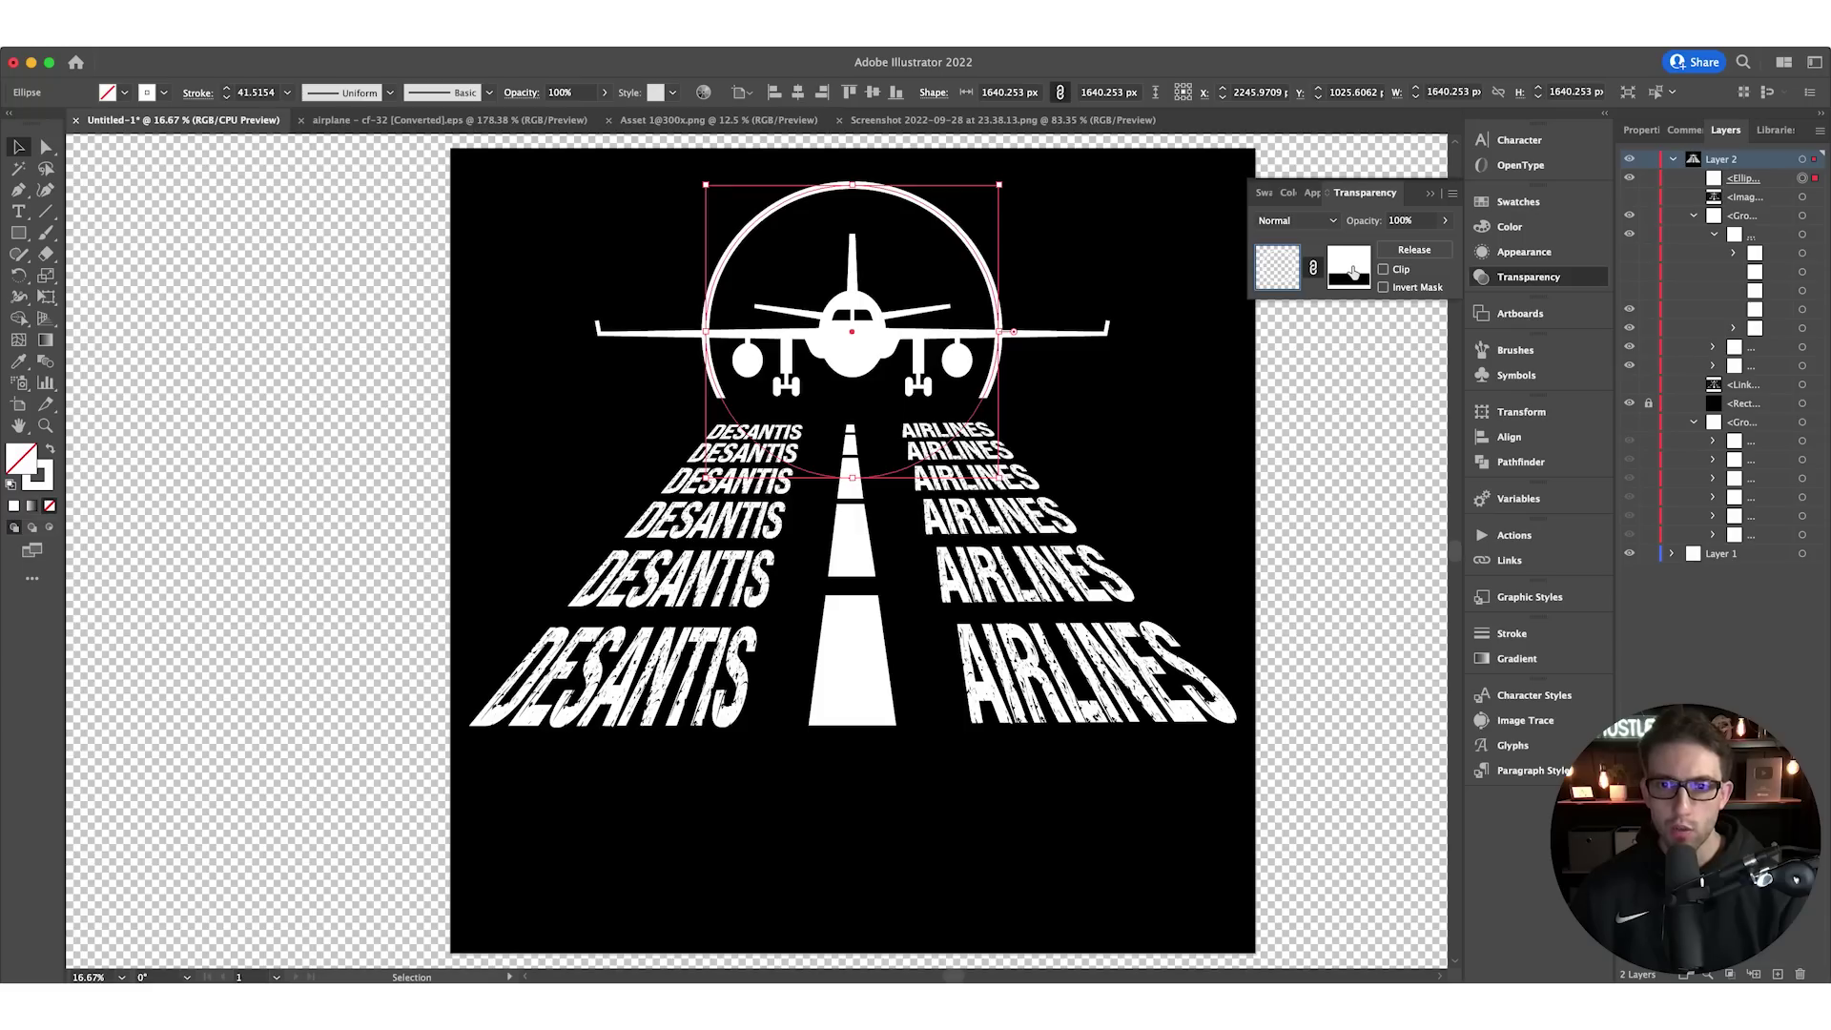
# Reopen the circle's opacity mask and place a copy of the airplane in it, exactly over the original
pyautogui.click(1349, 268)
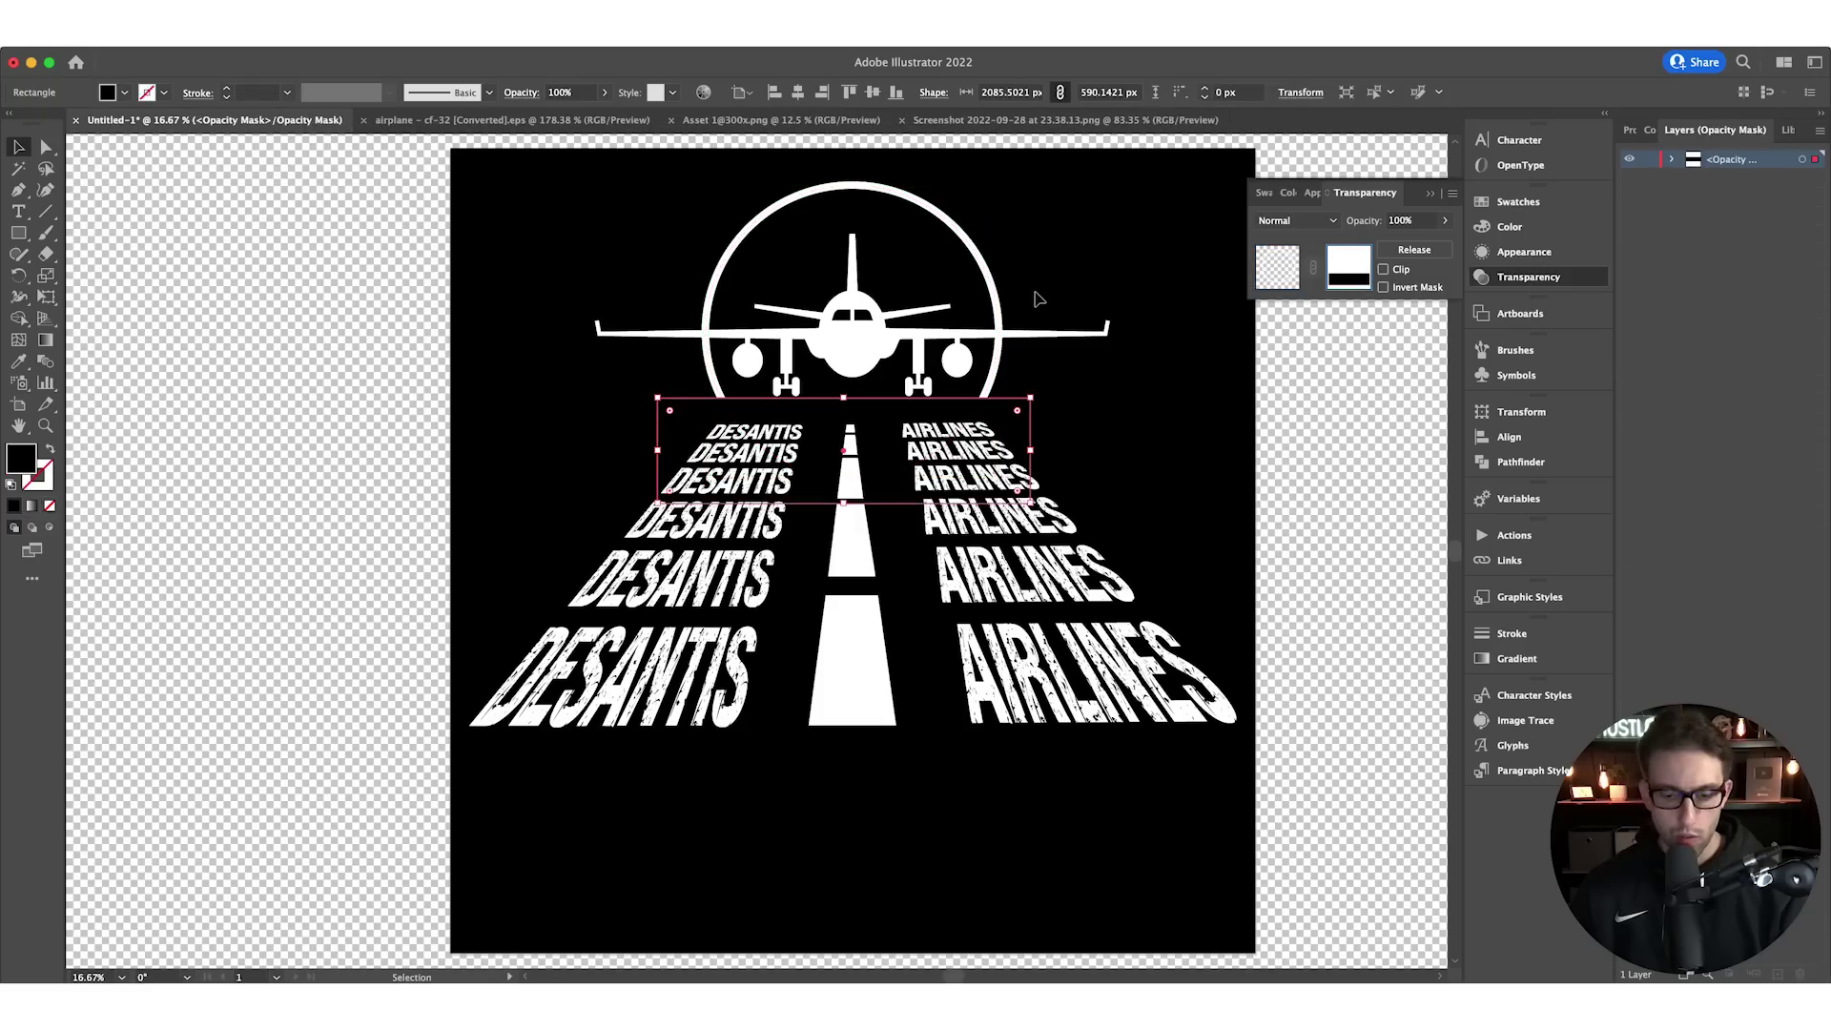
pyautogui.press('a')
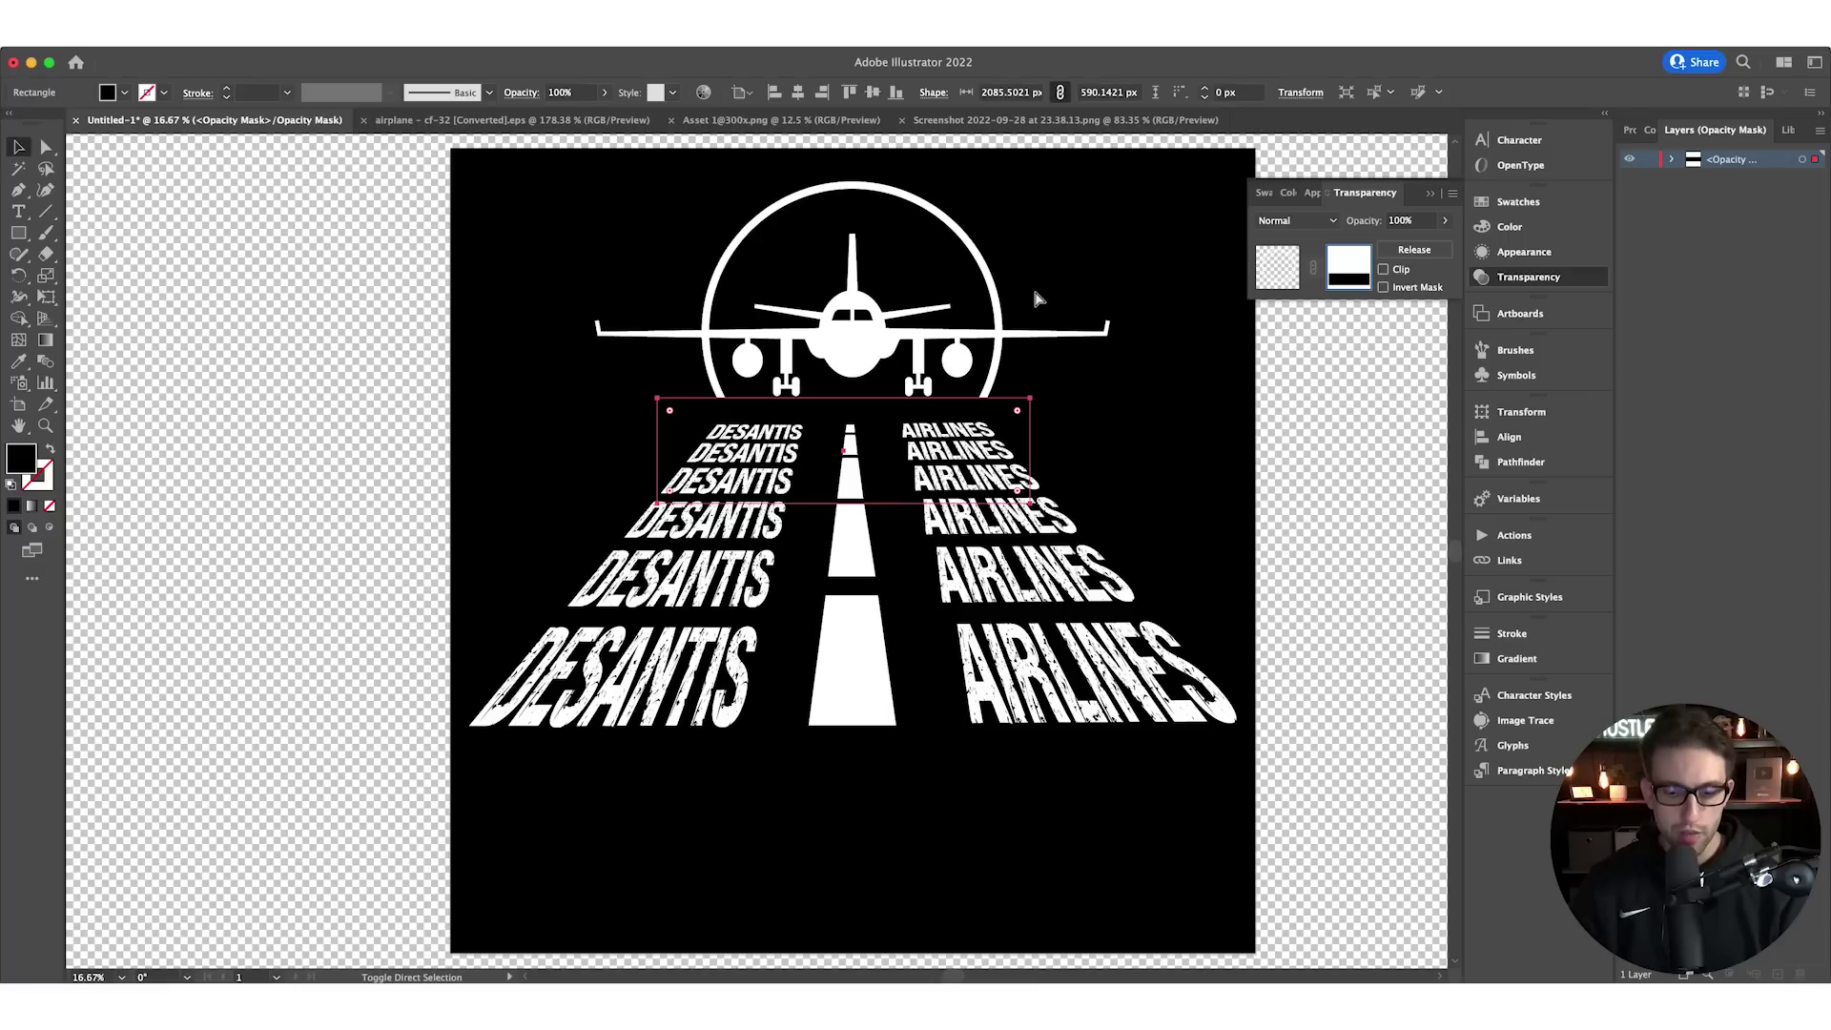
pyautogui.click(825, 334)
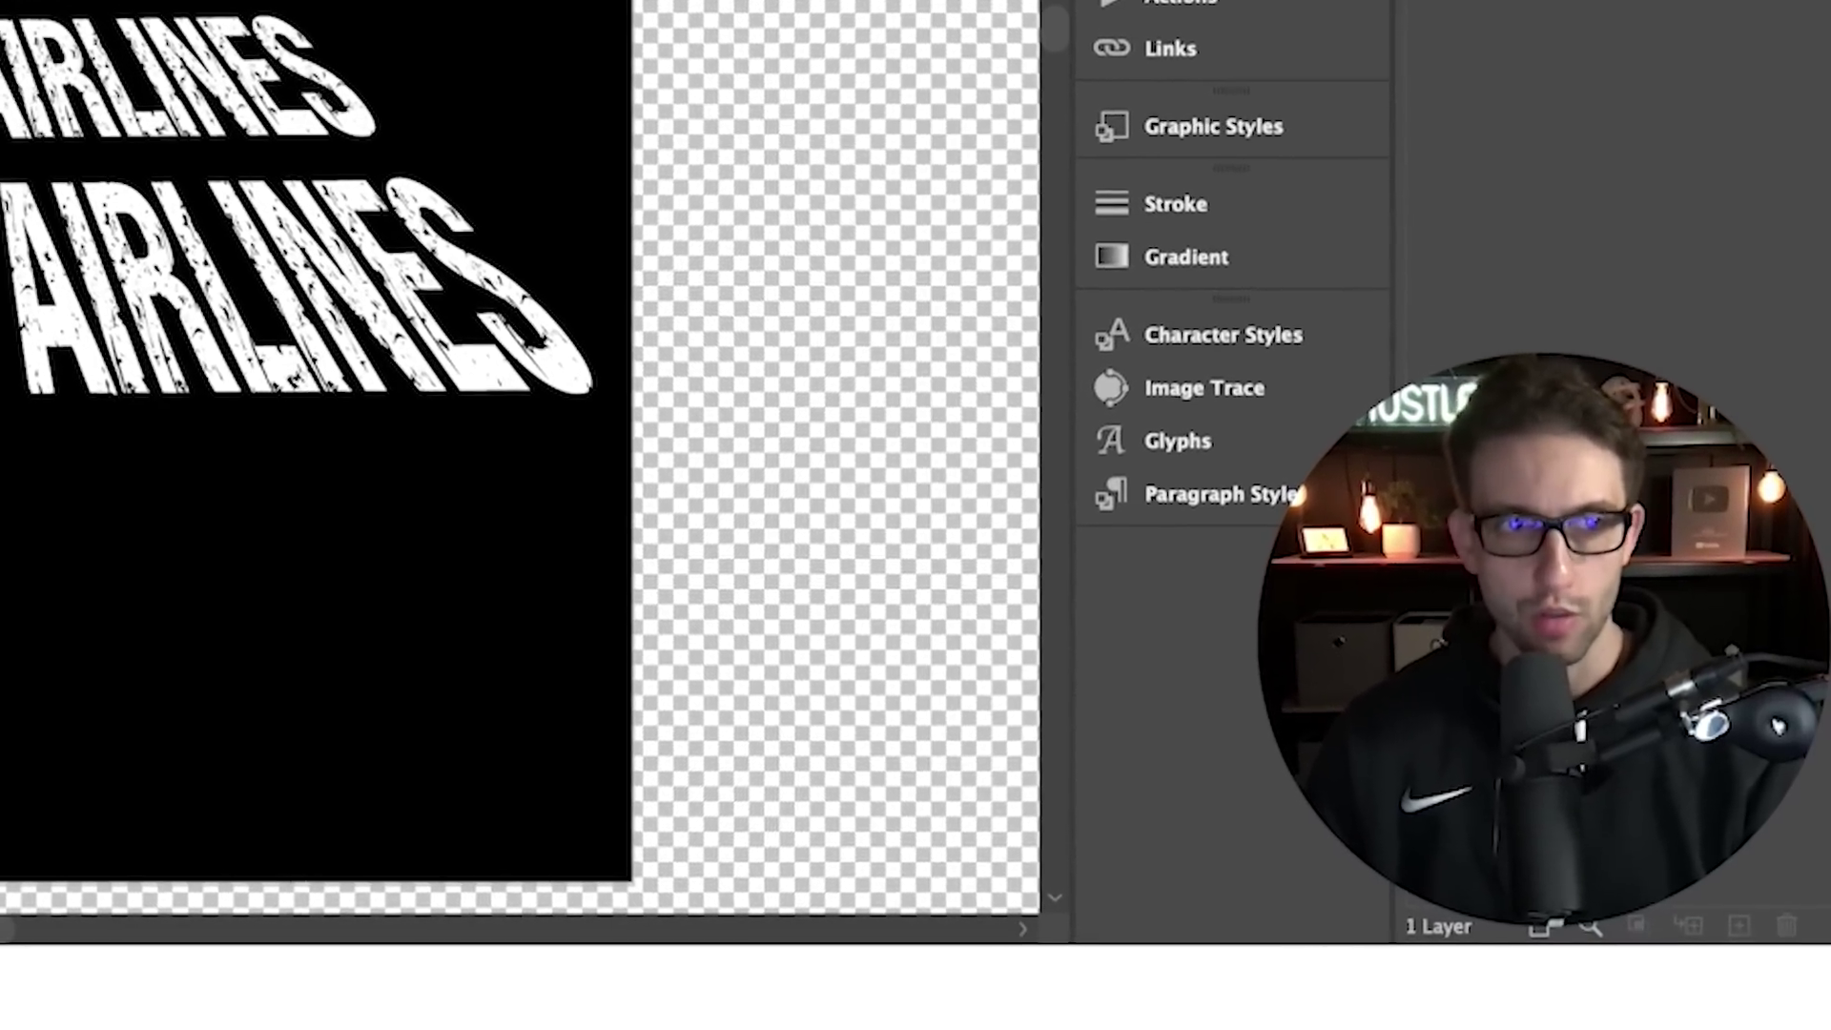
# Give the airplane copy in the mask a 20 pt black stroke aligned to the outside
pyautogui.click(258, 93)
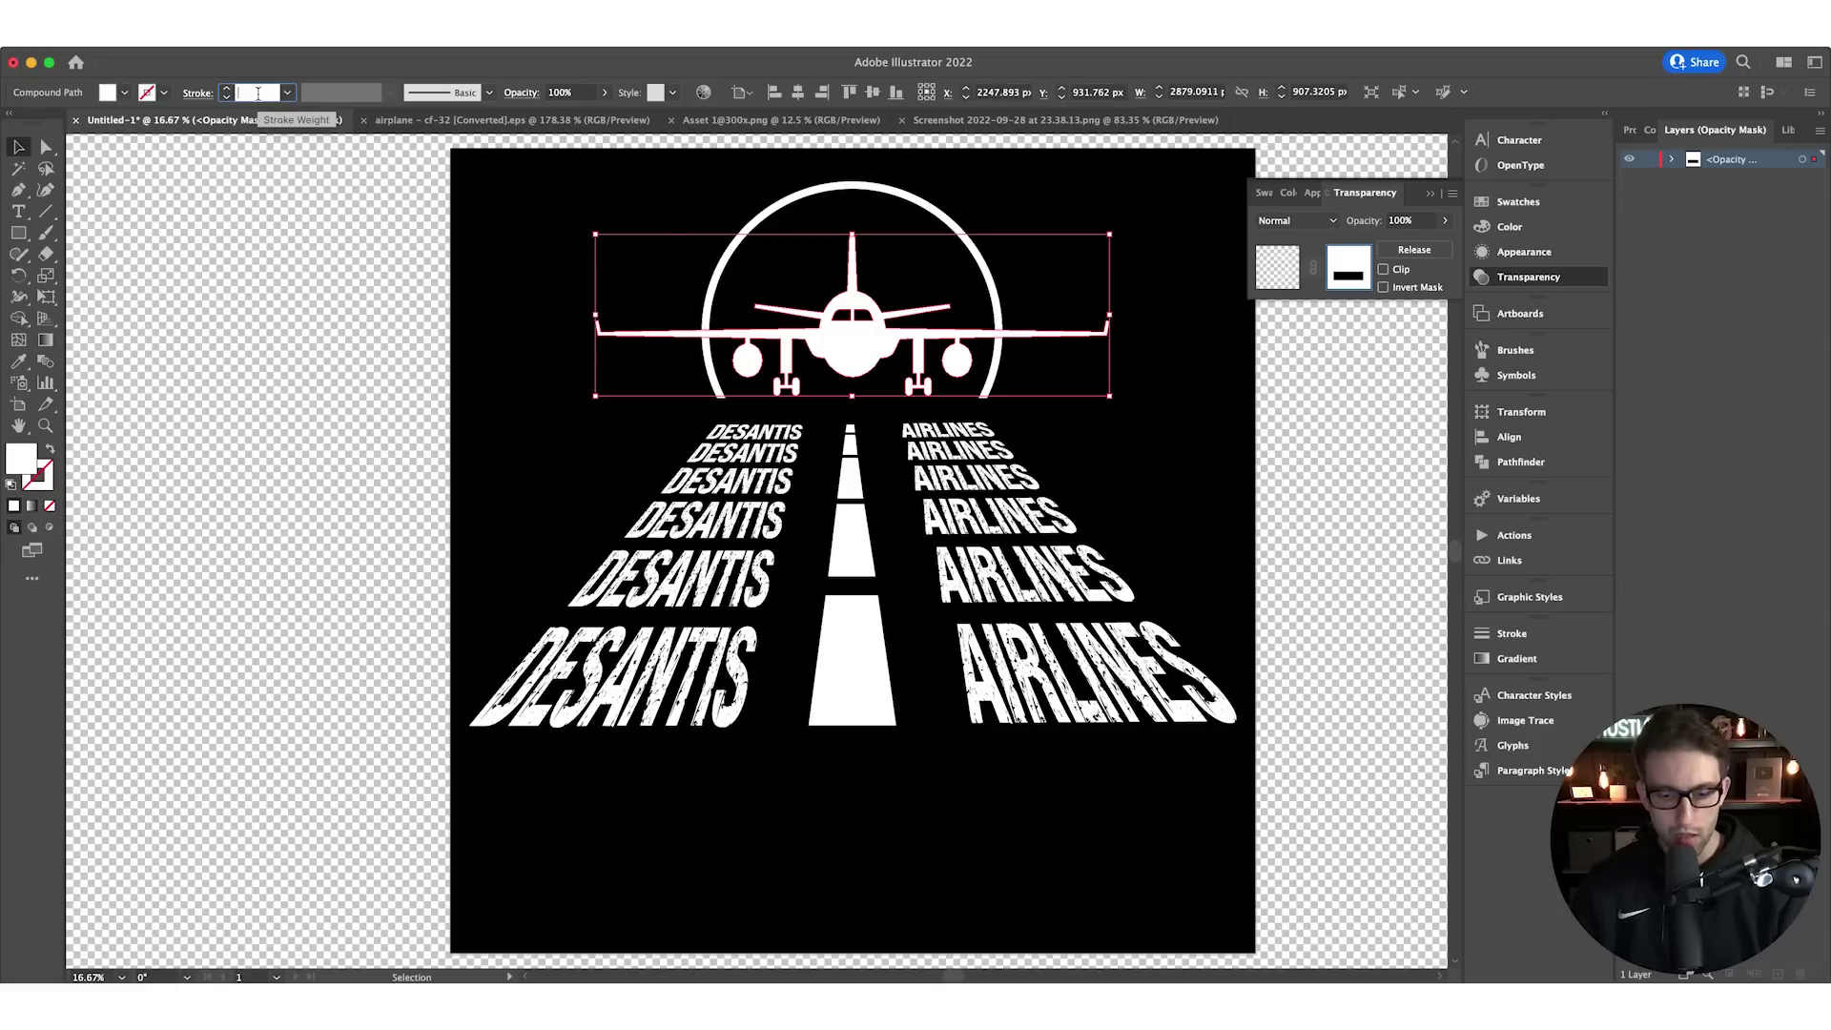
pyautogui.write('20')
pyautogui.press('Return')
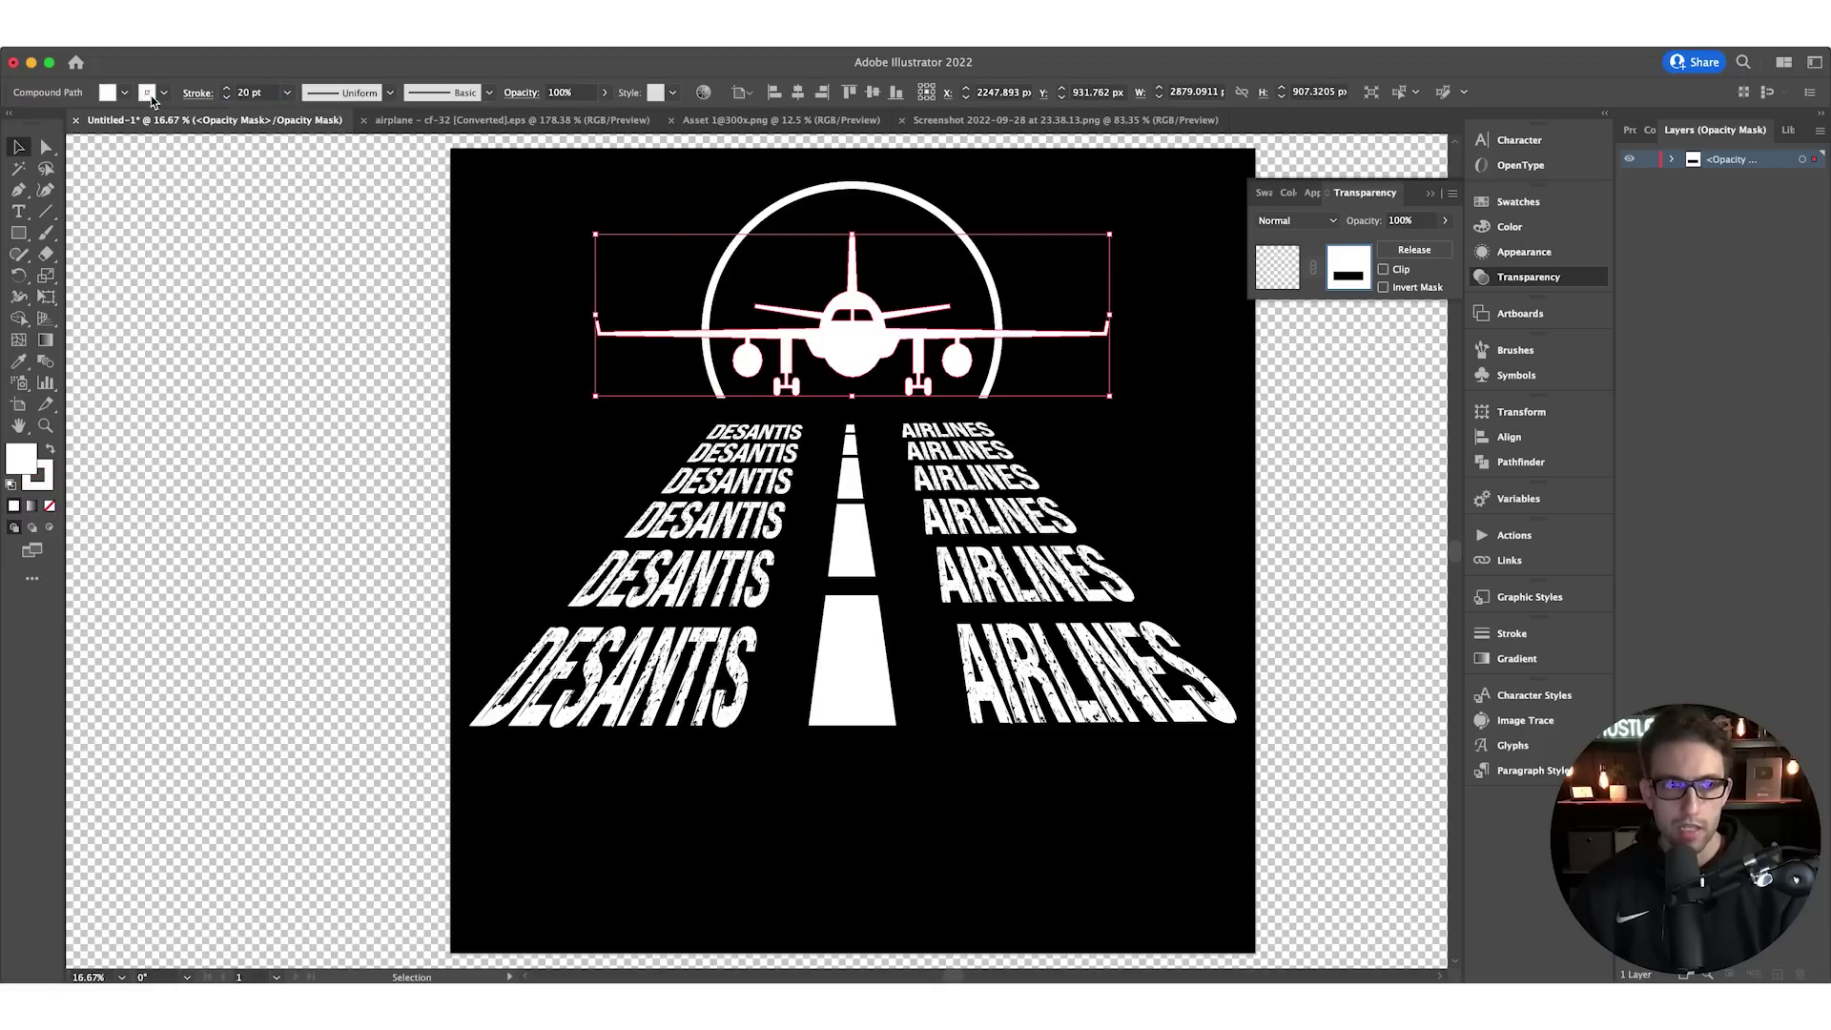
pyautogui.click(165, 94)
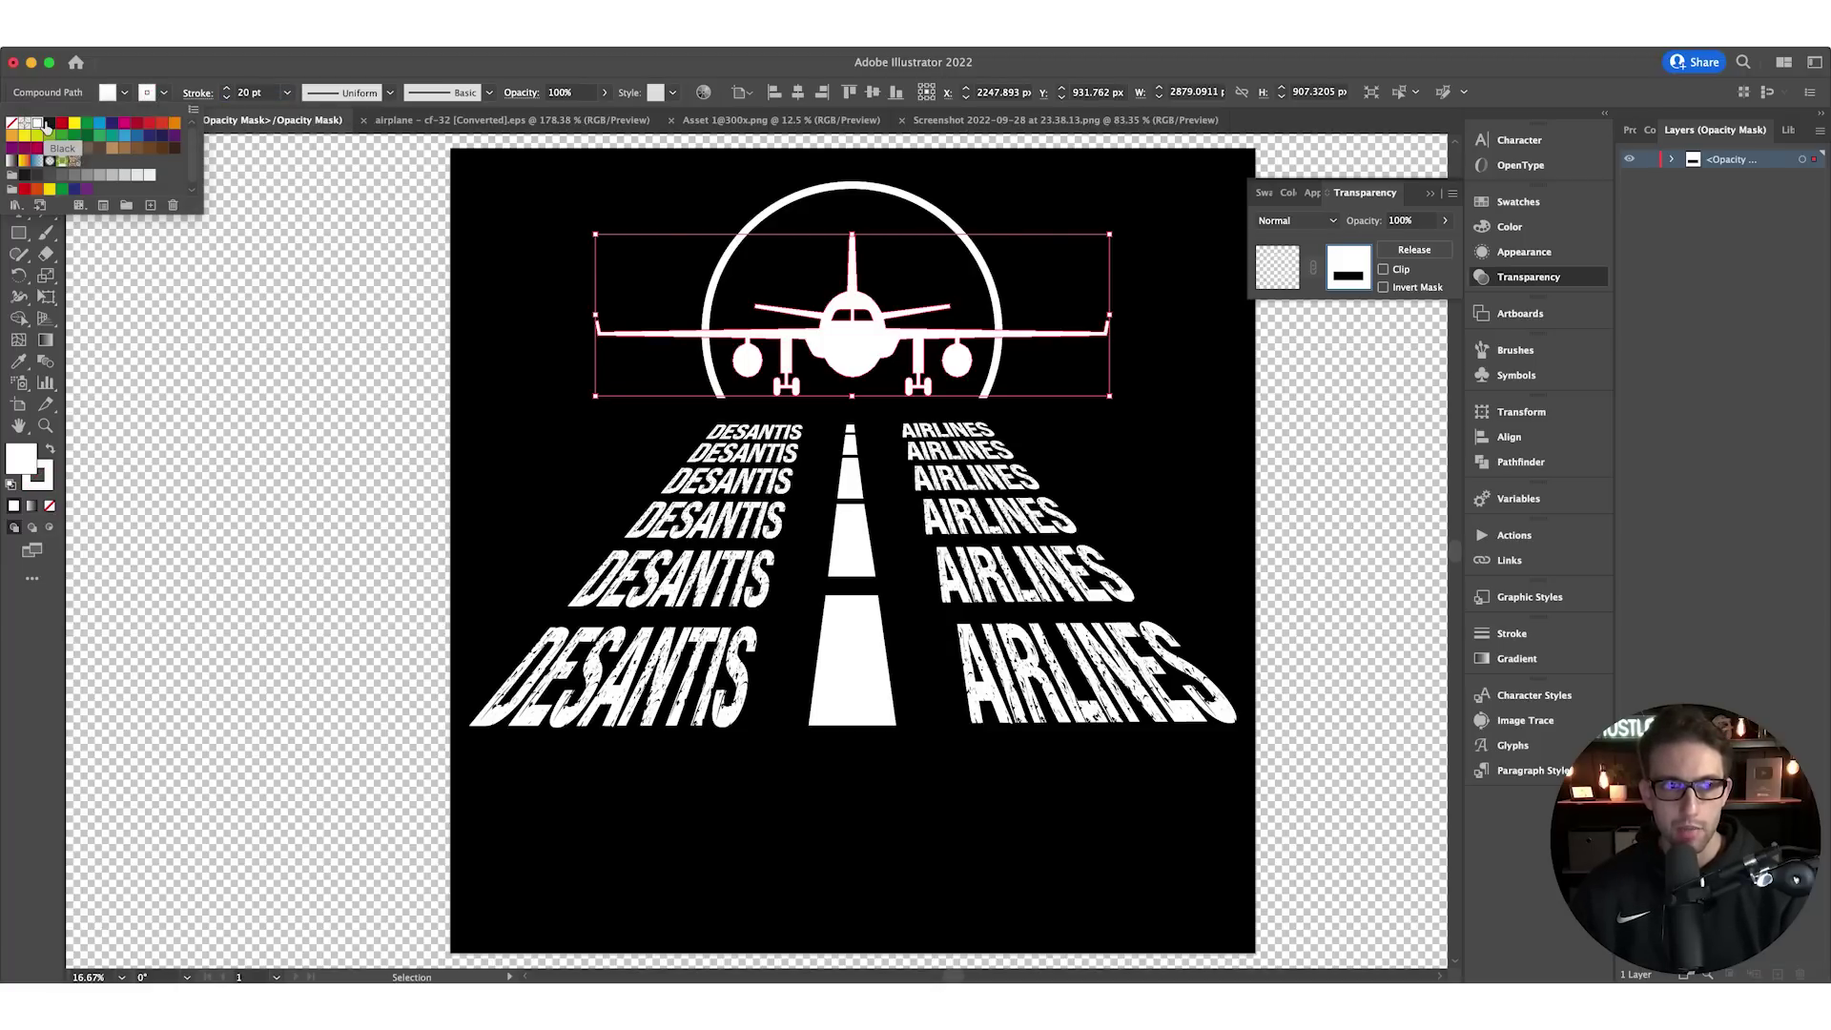
pyautogui.click(47, 482)
pyautogui.click(197, 93)
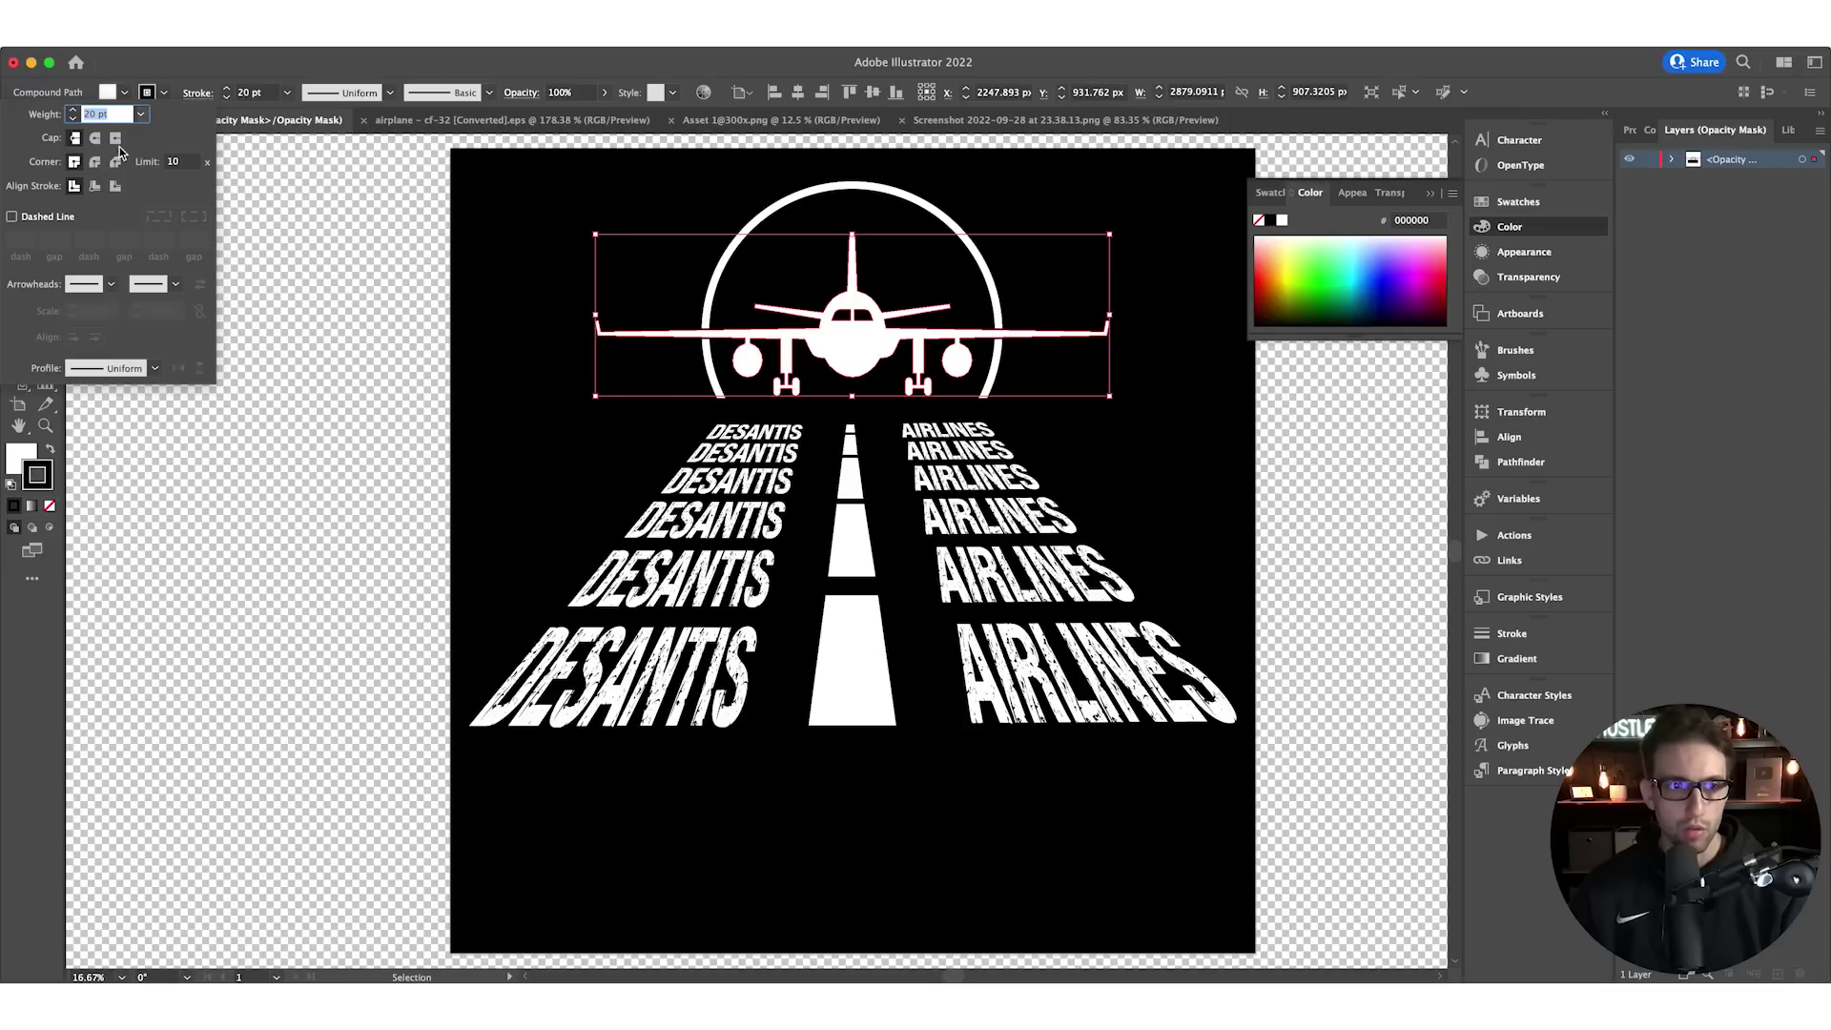
pyautogui.click(116, 187)
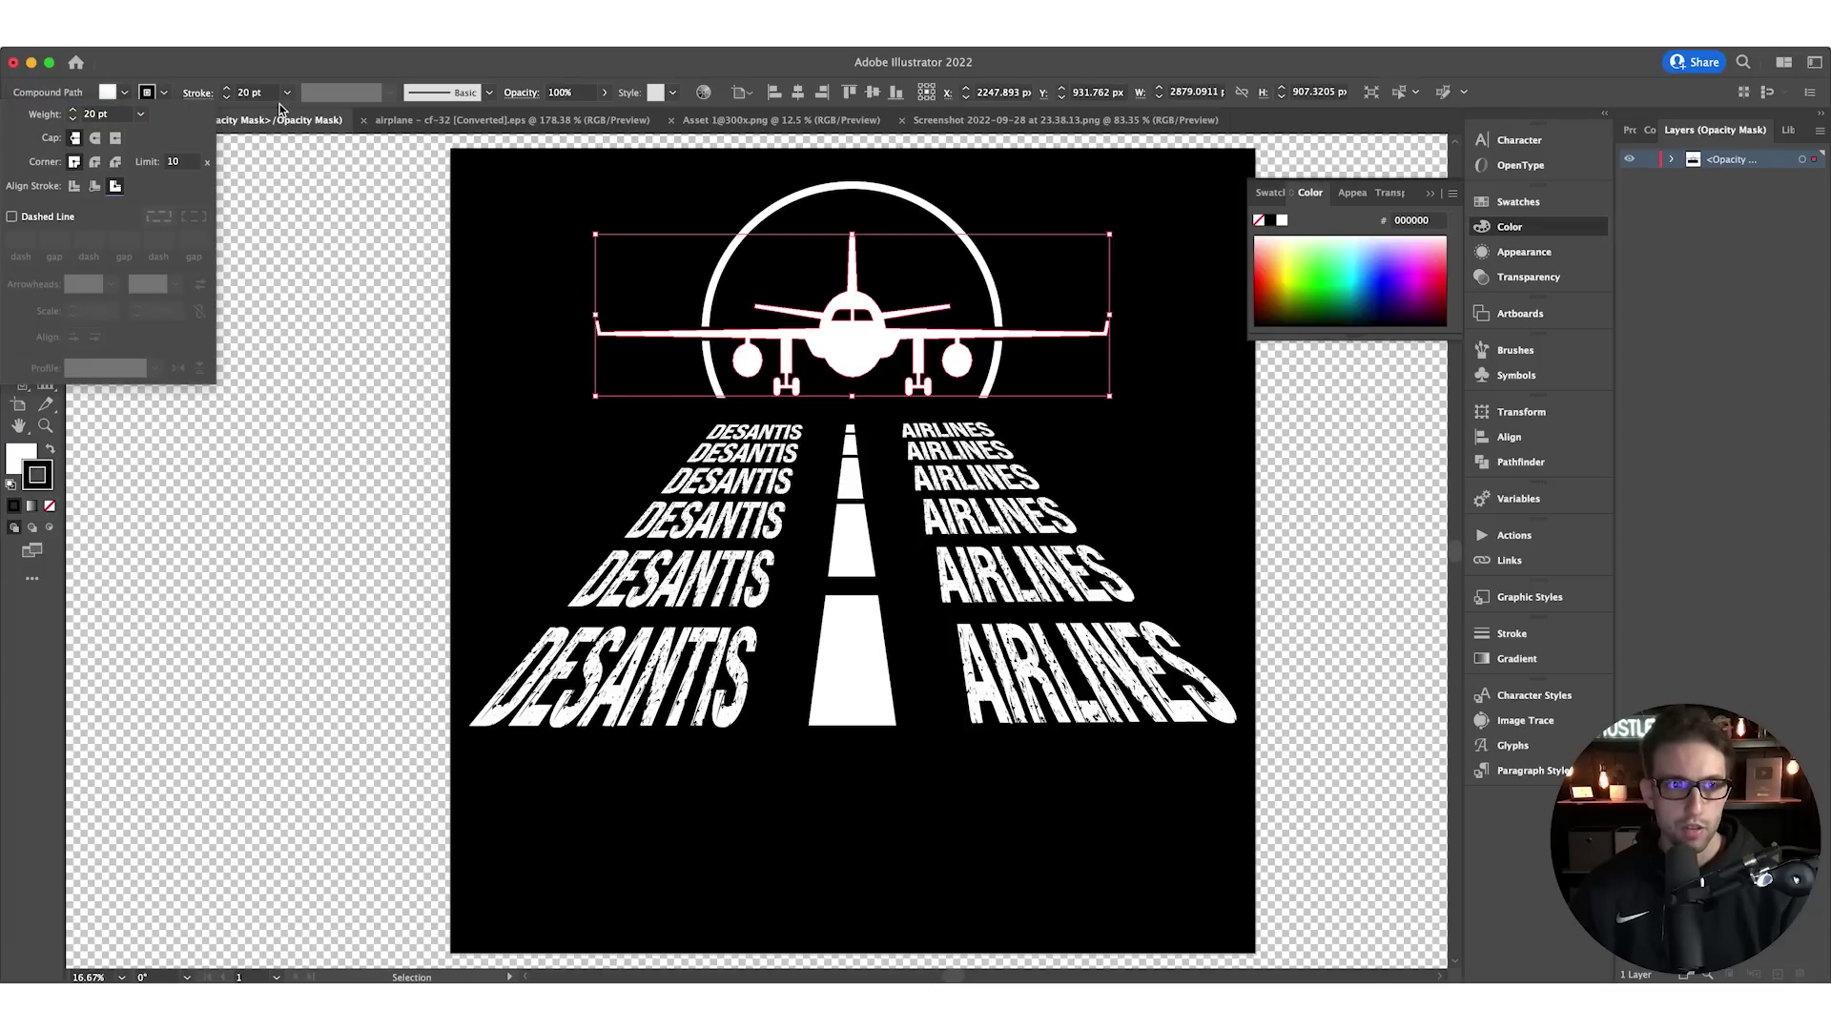
# Set the airplane copy's mask stroke to 30 pt and return to editing the artwork
pyautogui.click(243, 95)
pyautogui.click(233, 94)
pyautogui.press('Return')
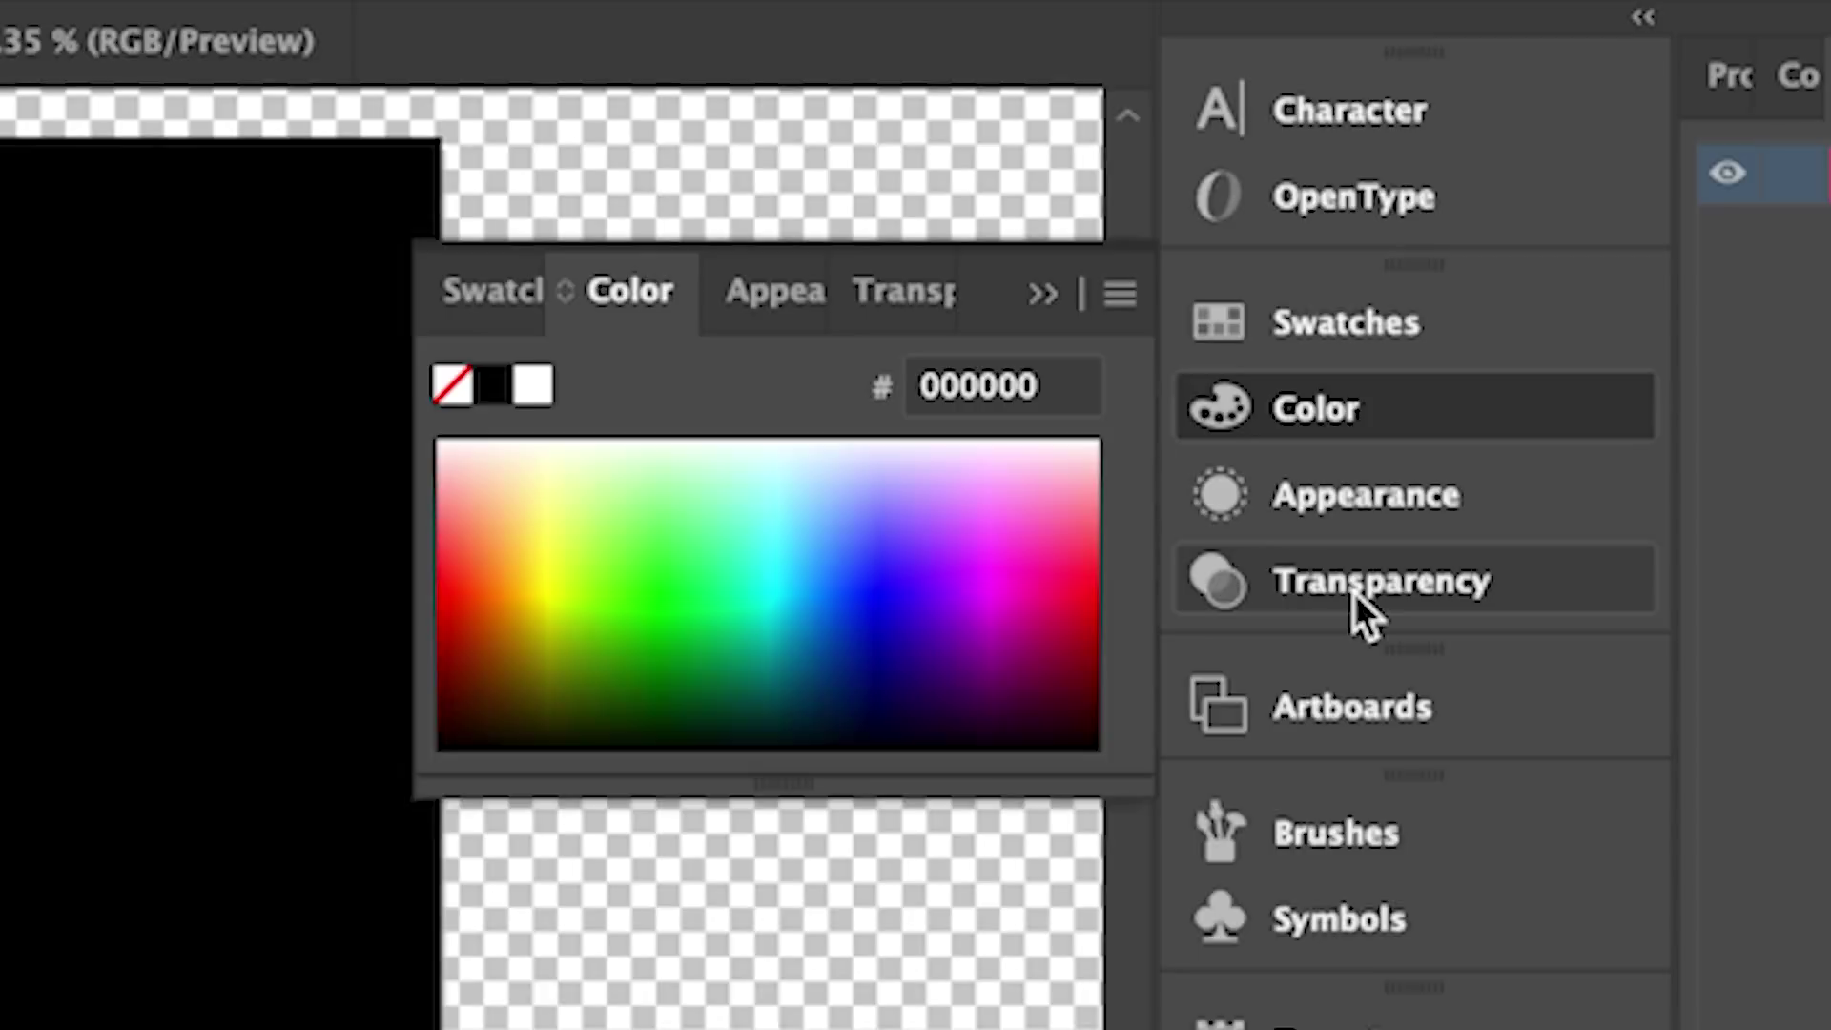
pyautogui.click(1354, 593)
pyautogui.click(536, 574)
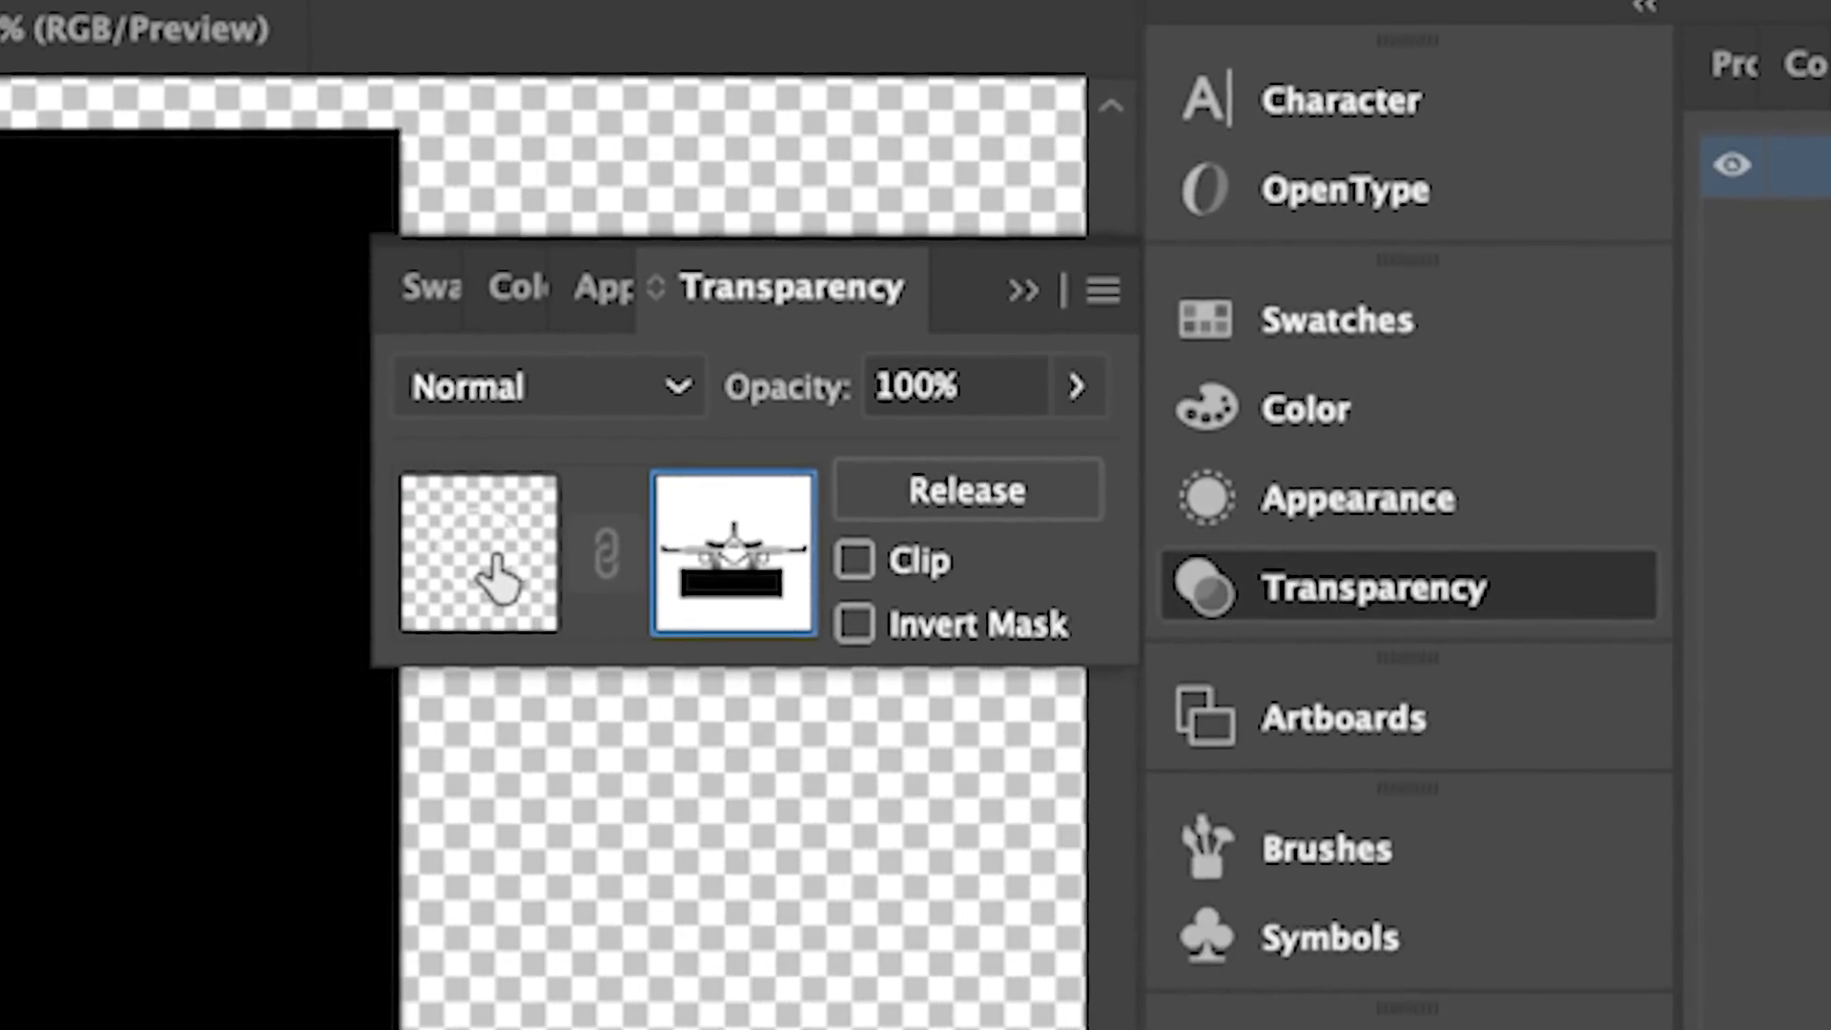
pyautogui.click(191, 572)
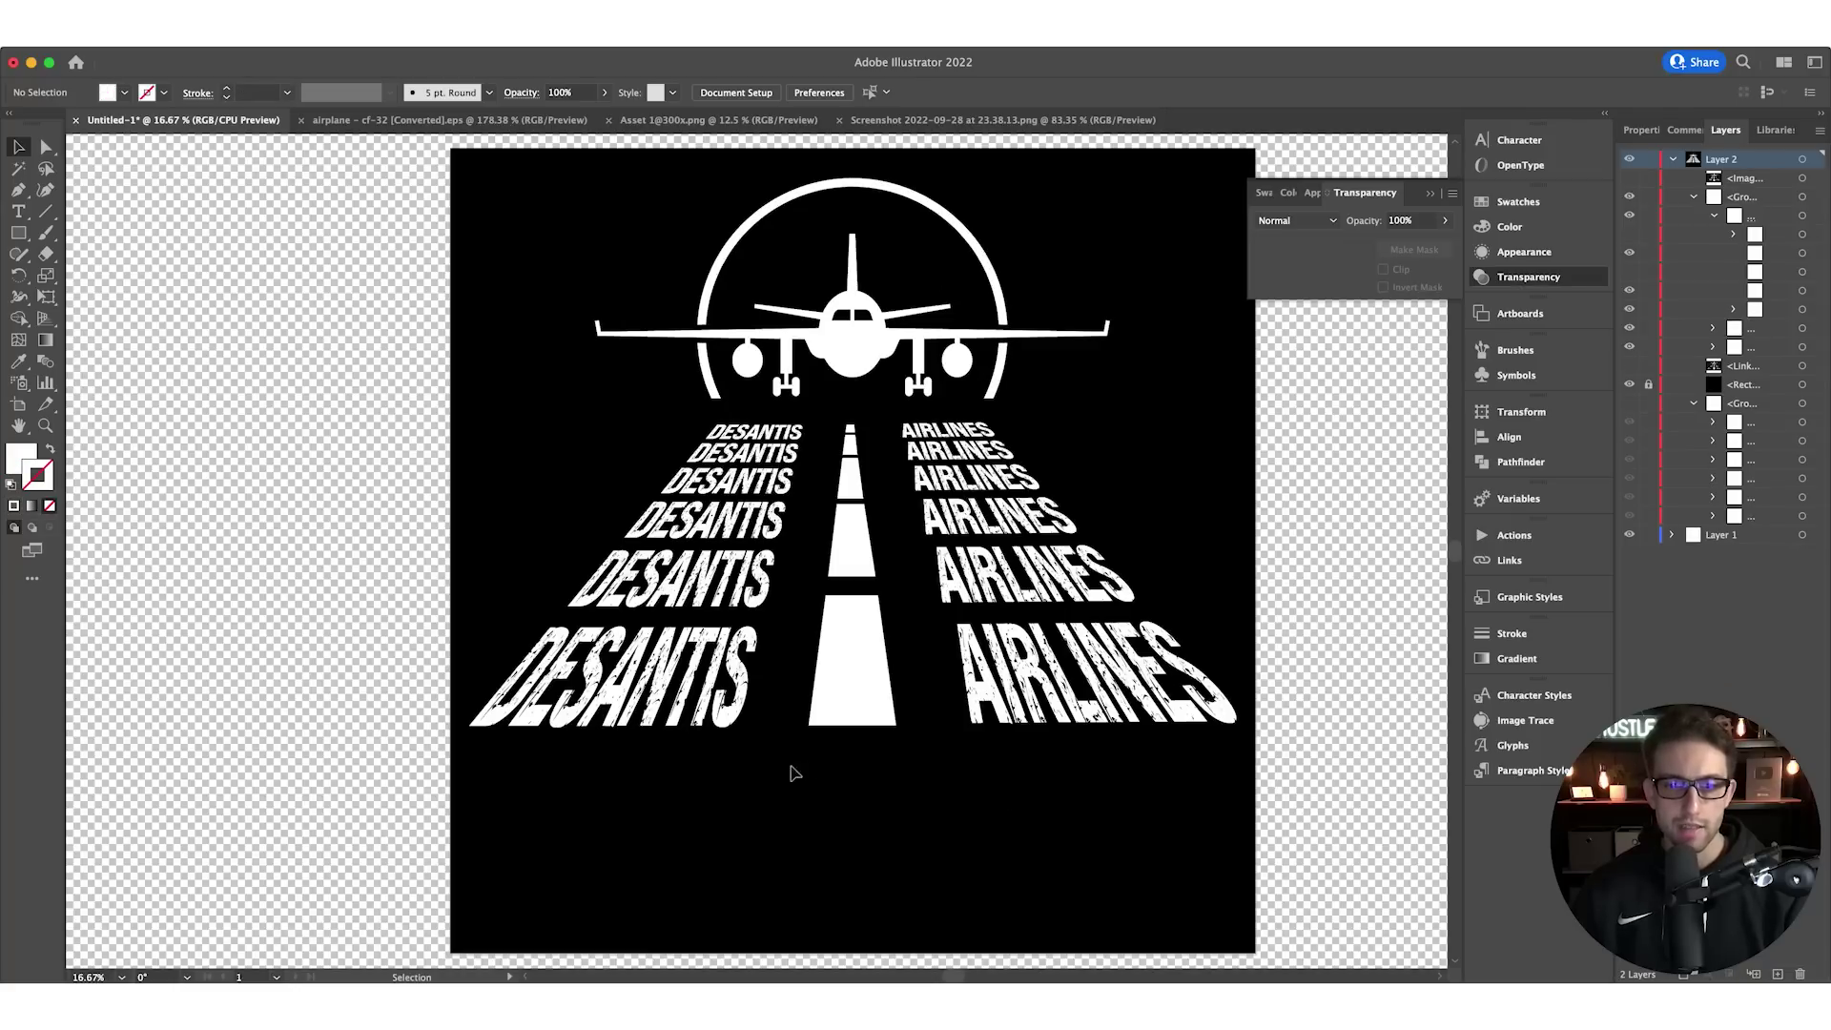
# Draw a small white five-pointed star below the "Bringing The Border To You!" tagline with the Star tool
pyautogui.press('super+z')
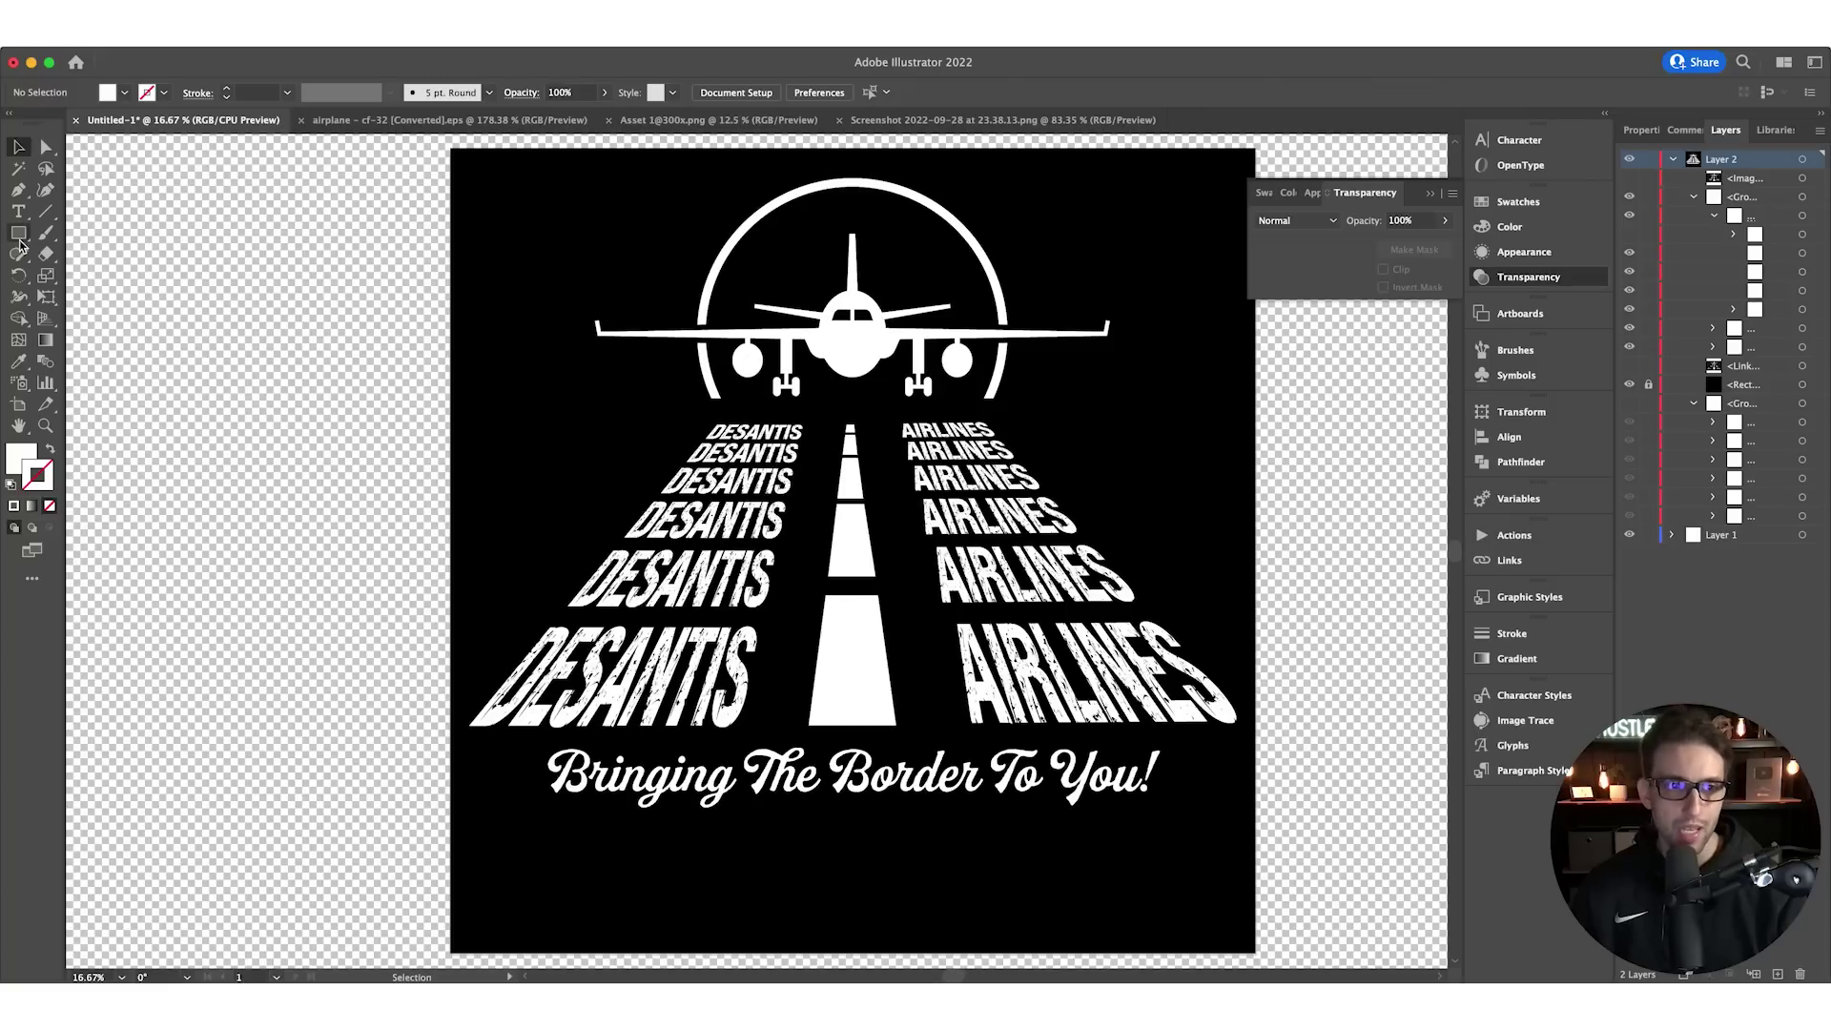
pyautogui.click(19, 236)
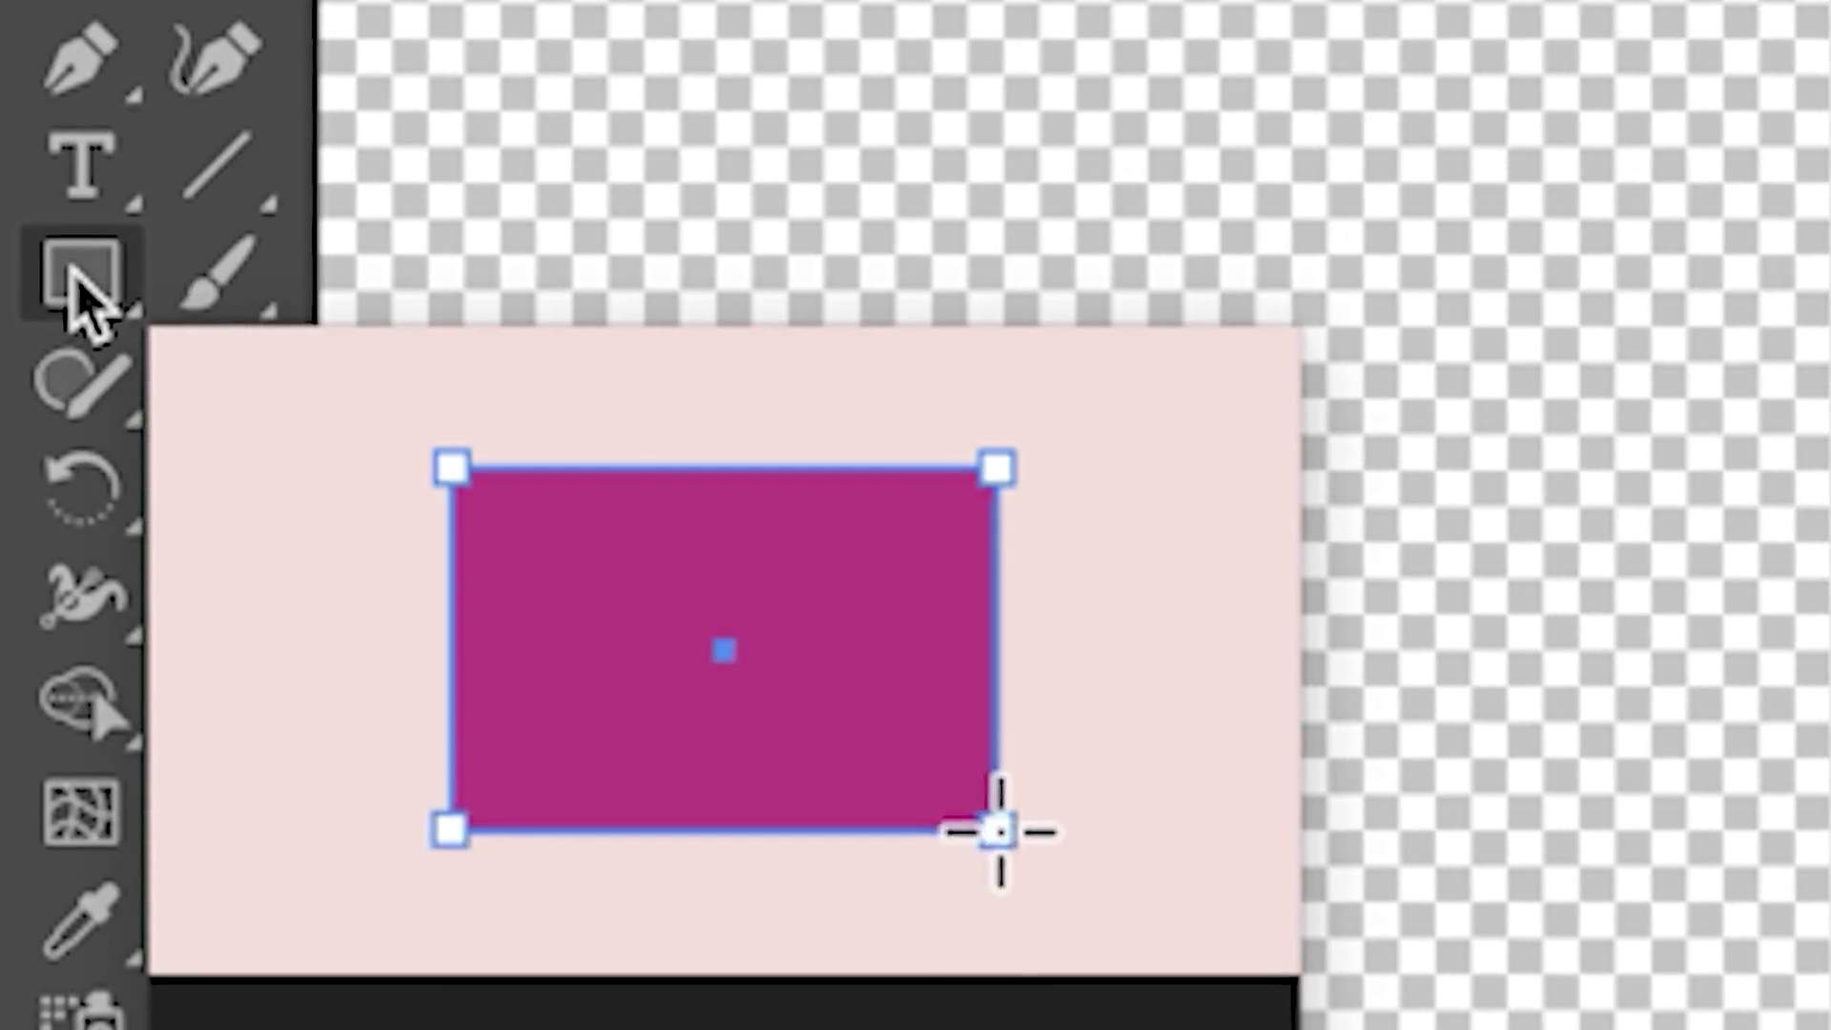
pyautogui.moveTo(78, 281); pyautogui.dragTo(445, 738)
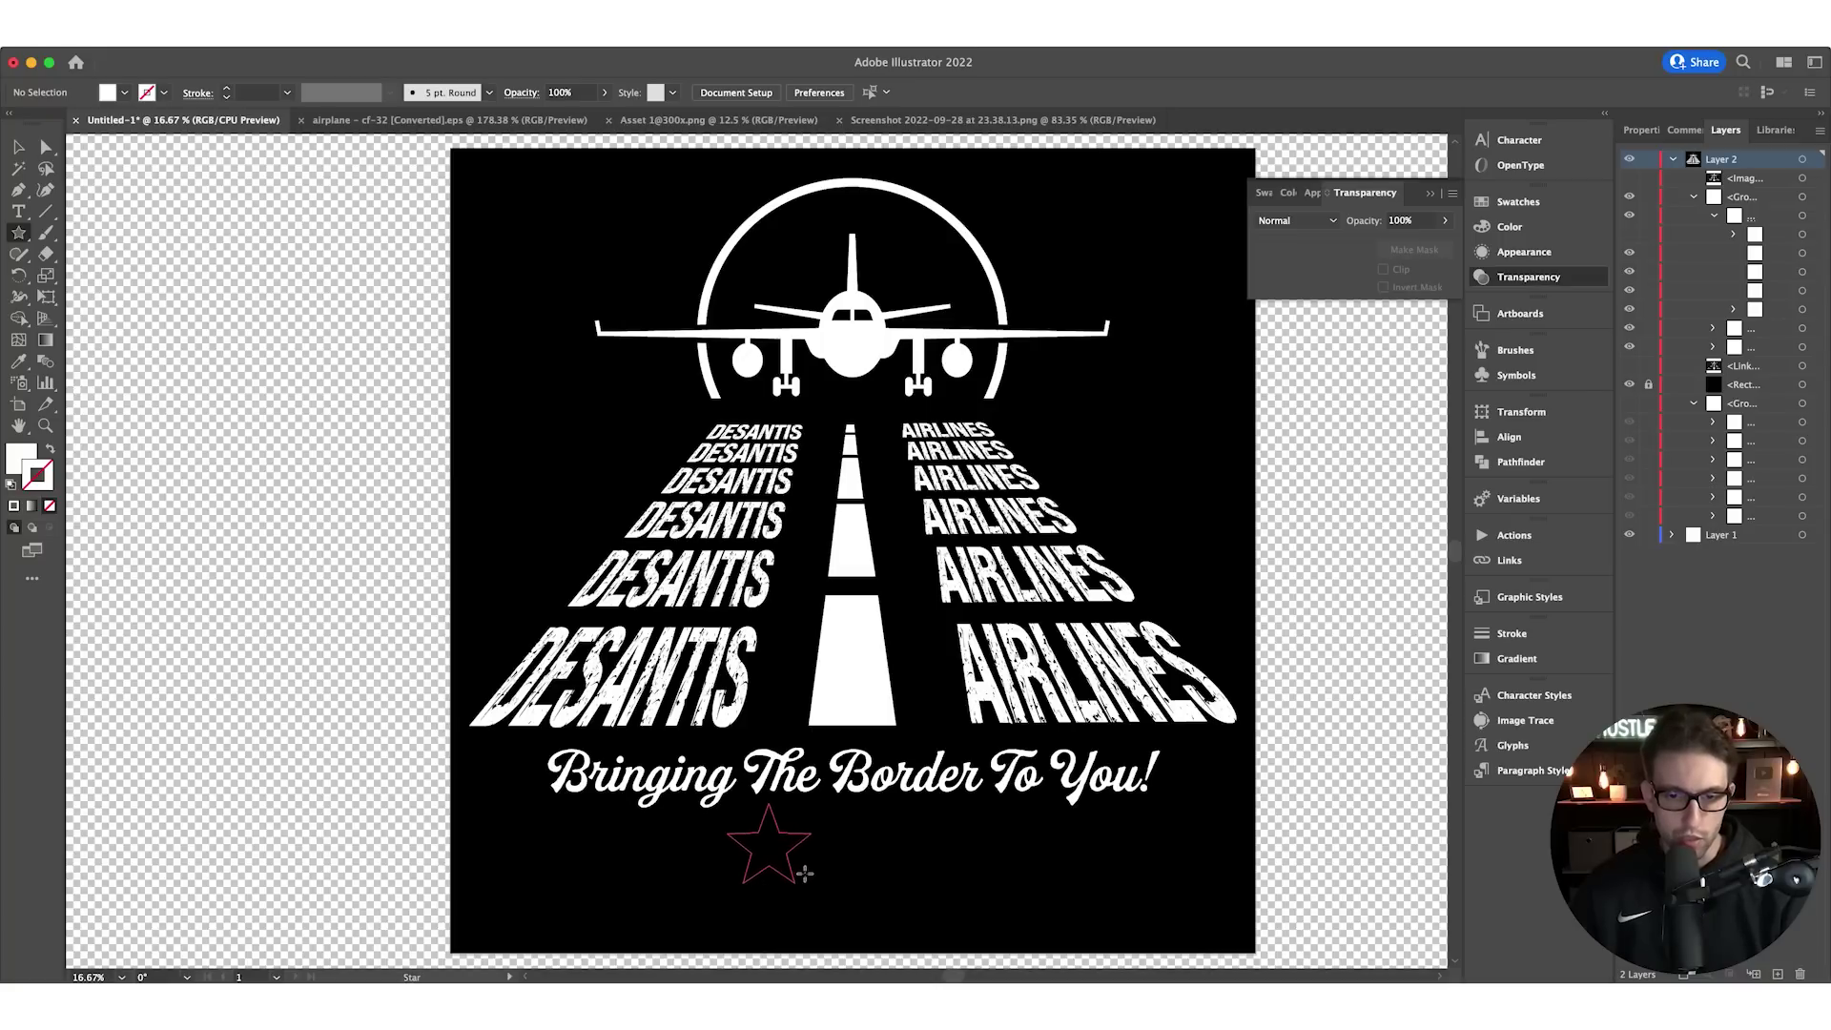
pyautogui.moveTo(814, 872); pyautogui.dragTo(791, 859)
pyautogui.press('v')
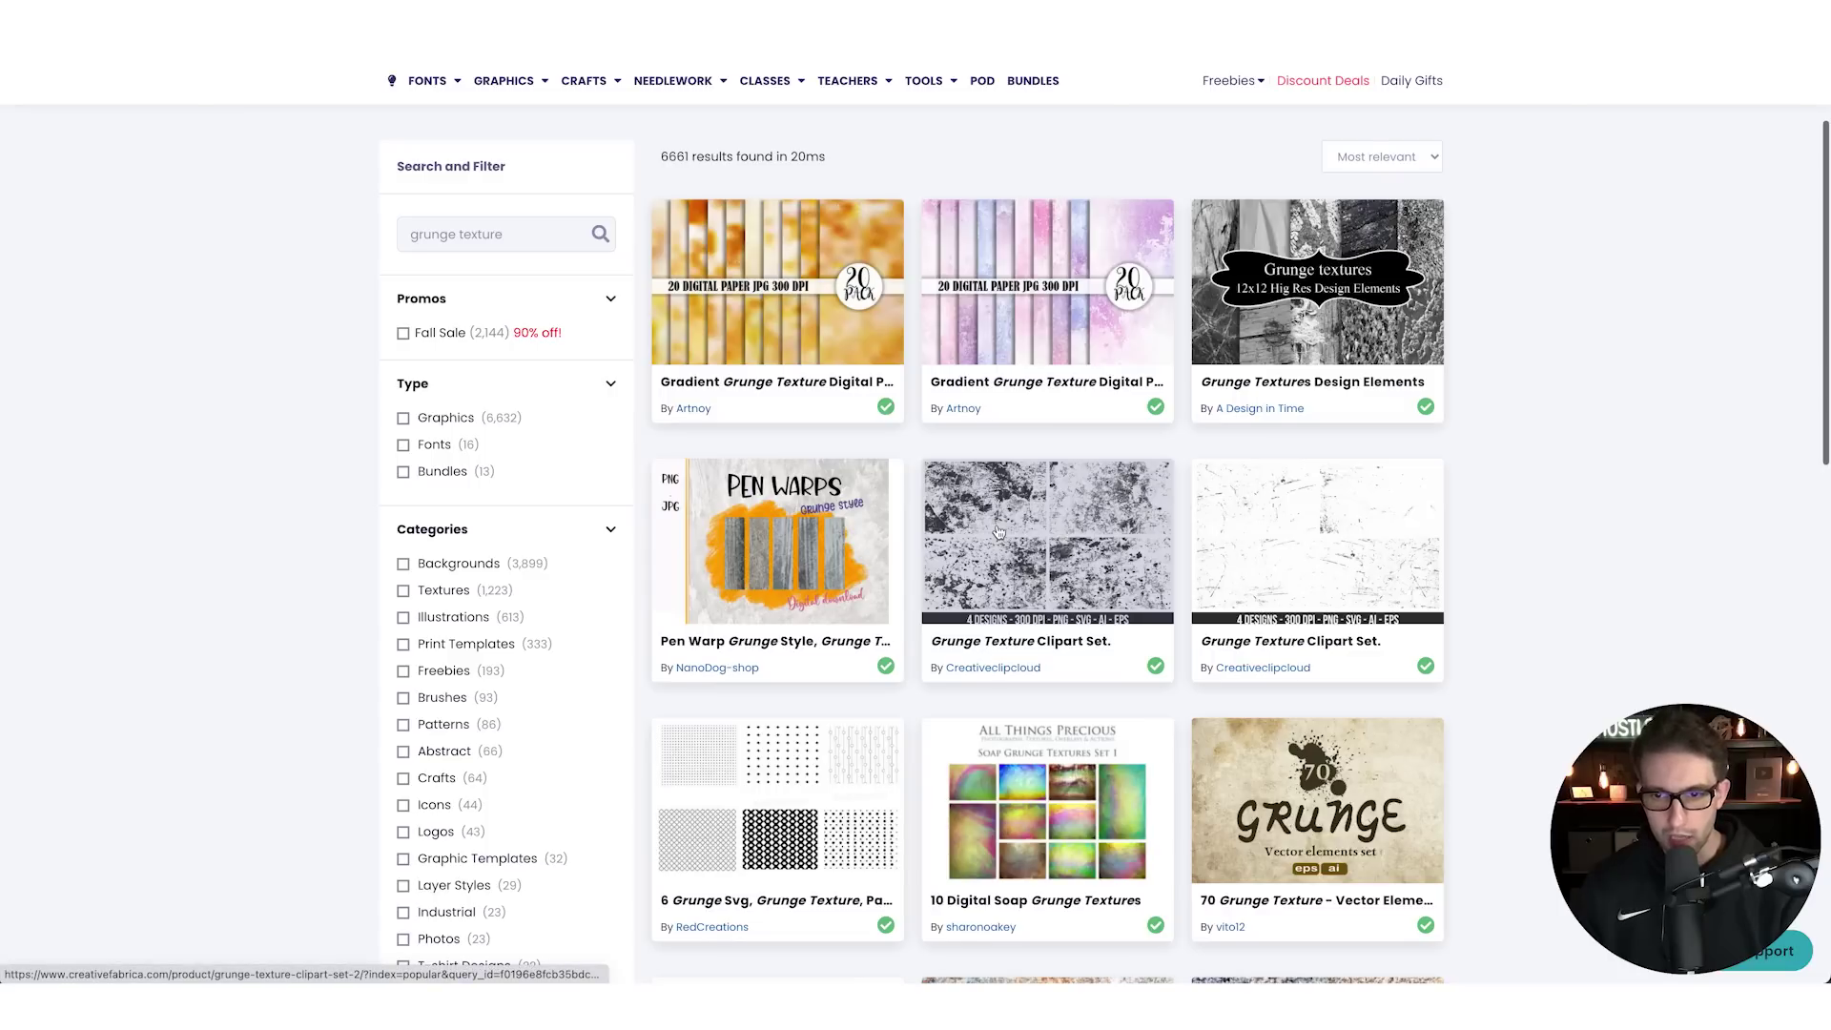
pyautogui.click(1333, 551)
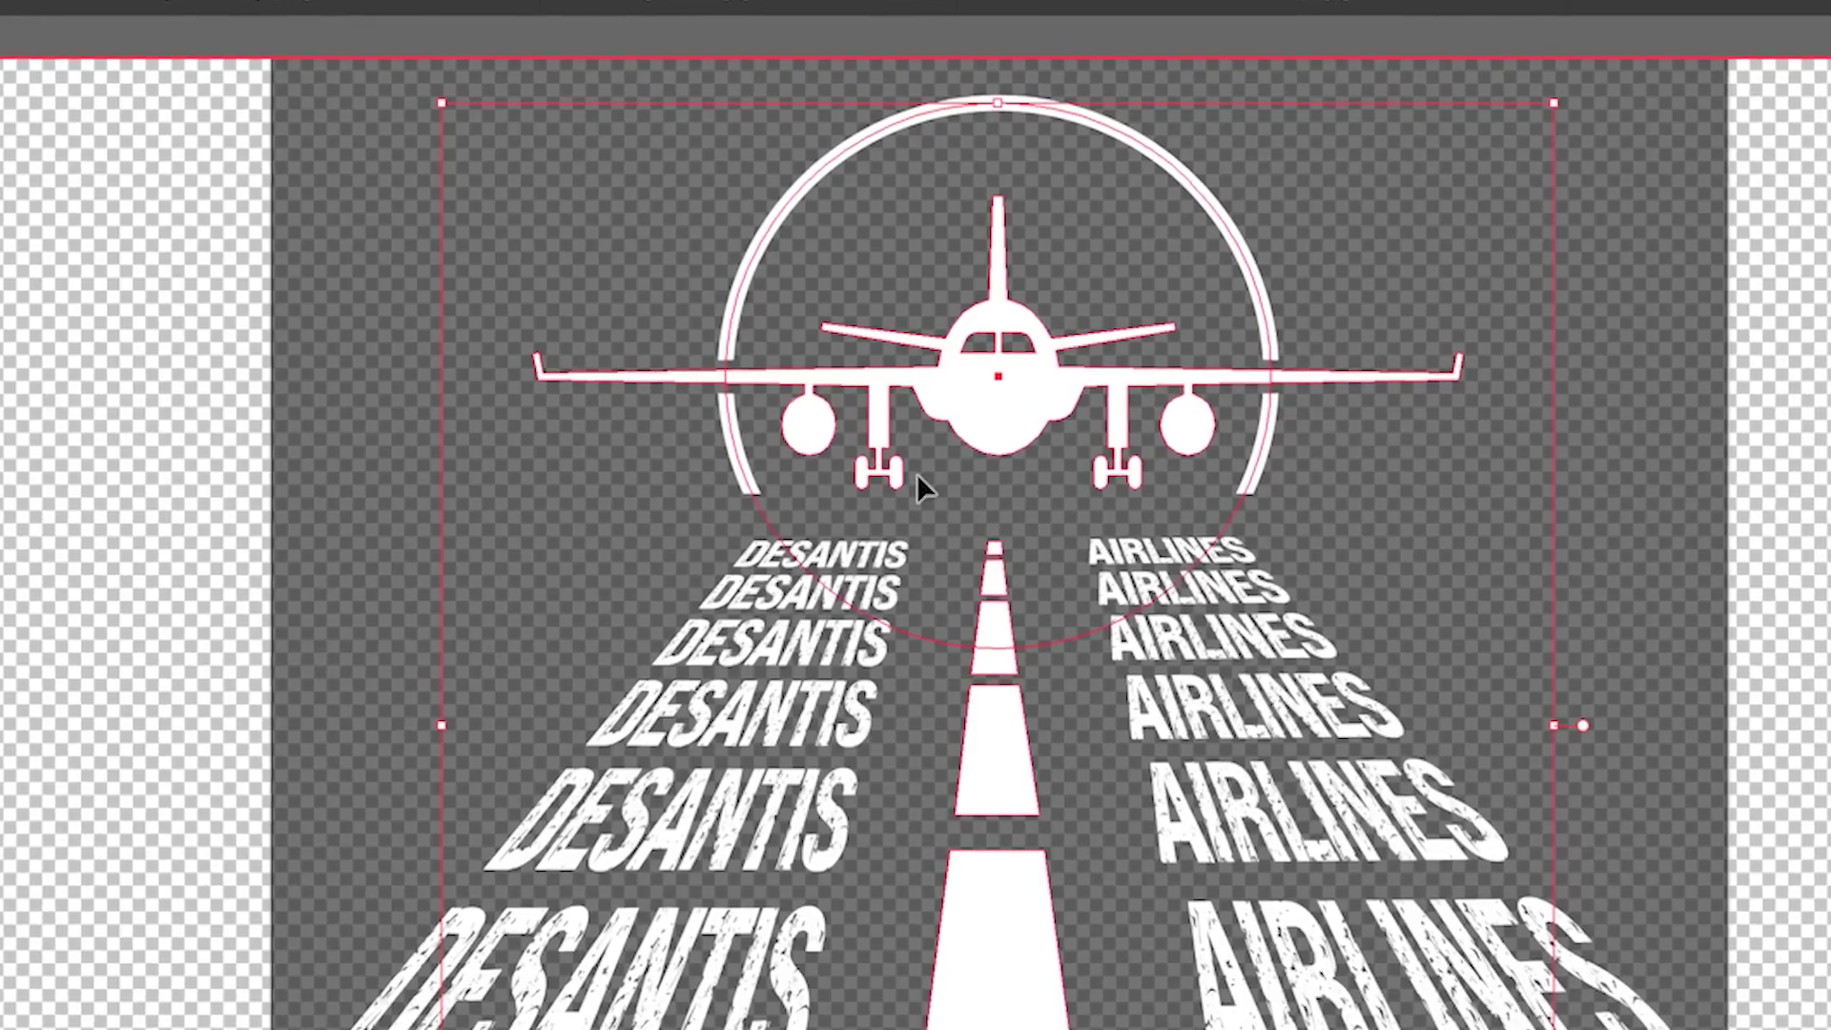
pyautogui.click(1009, 576)
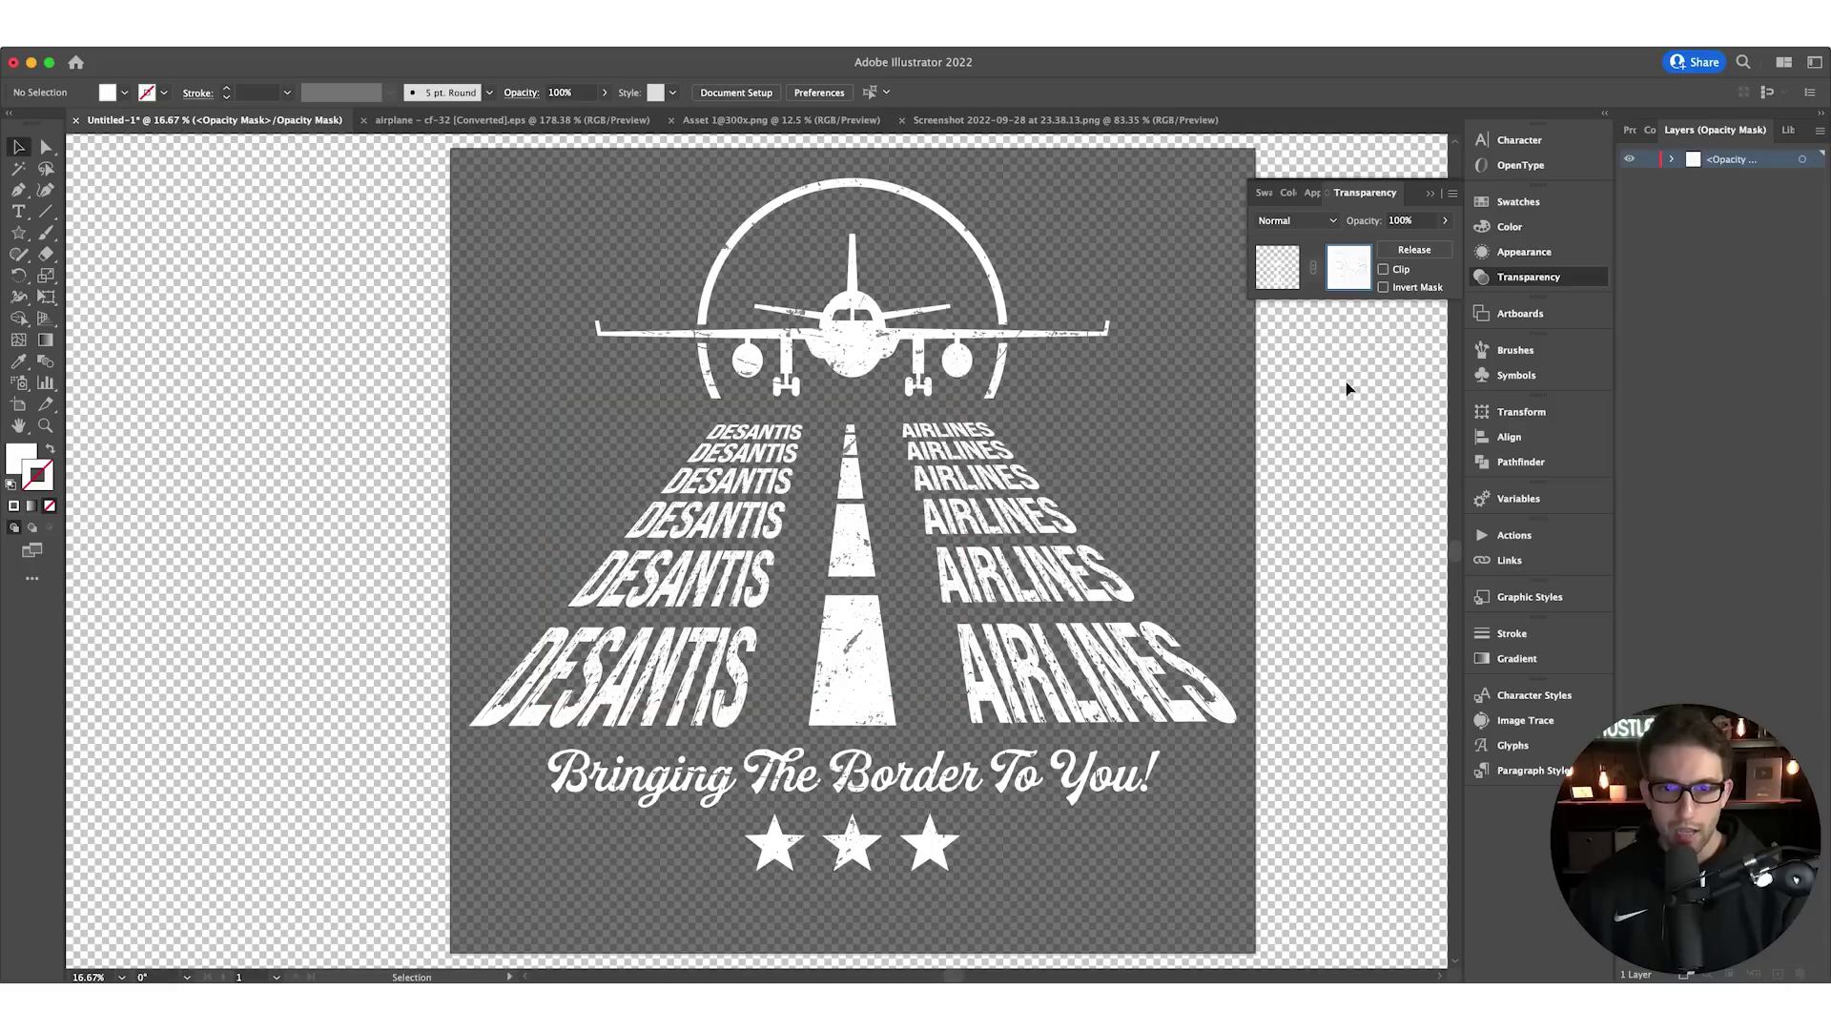
pyautogui.click(973, 494)
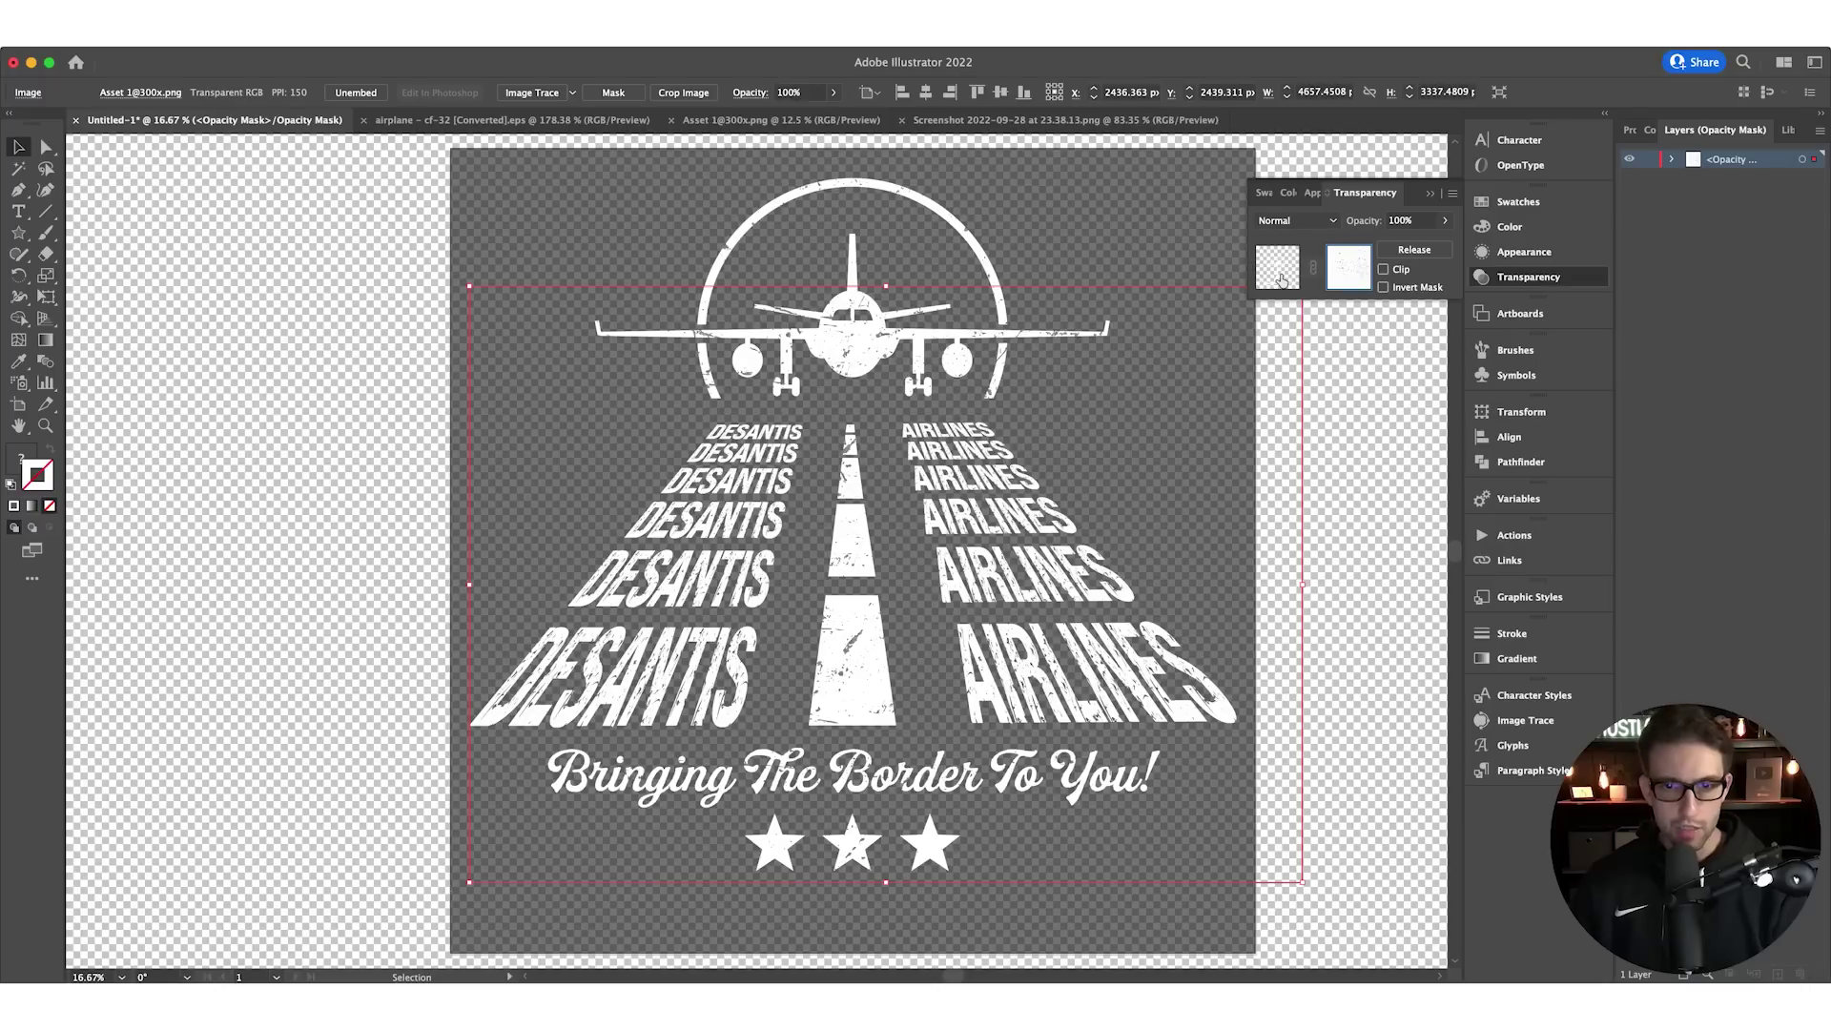
pyautogui.click(1283, 279)
pyautogui.click(1357, 375)
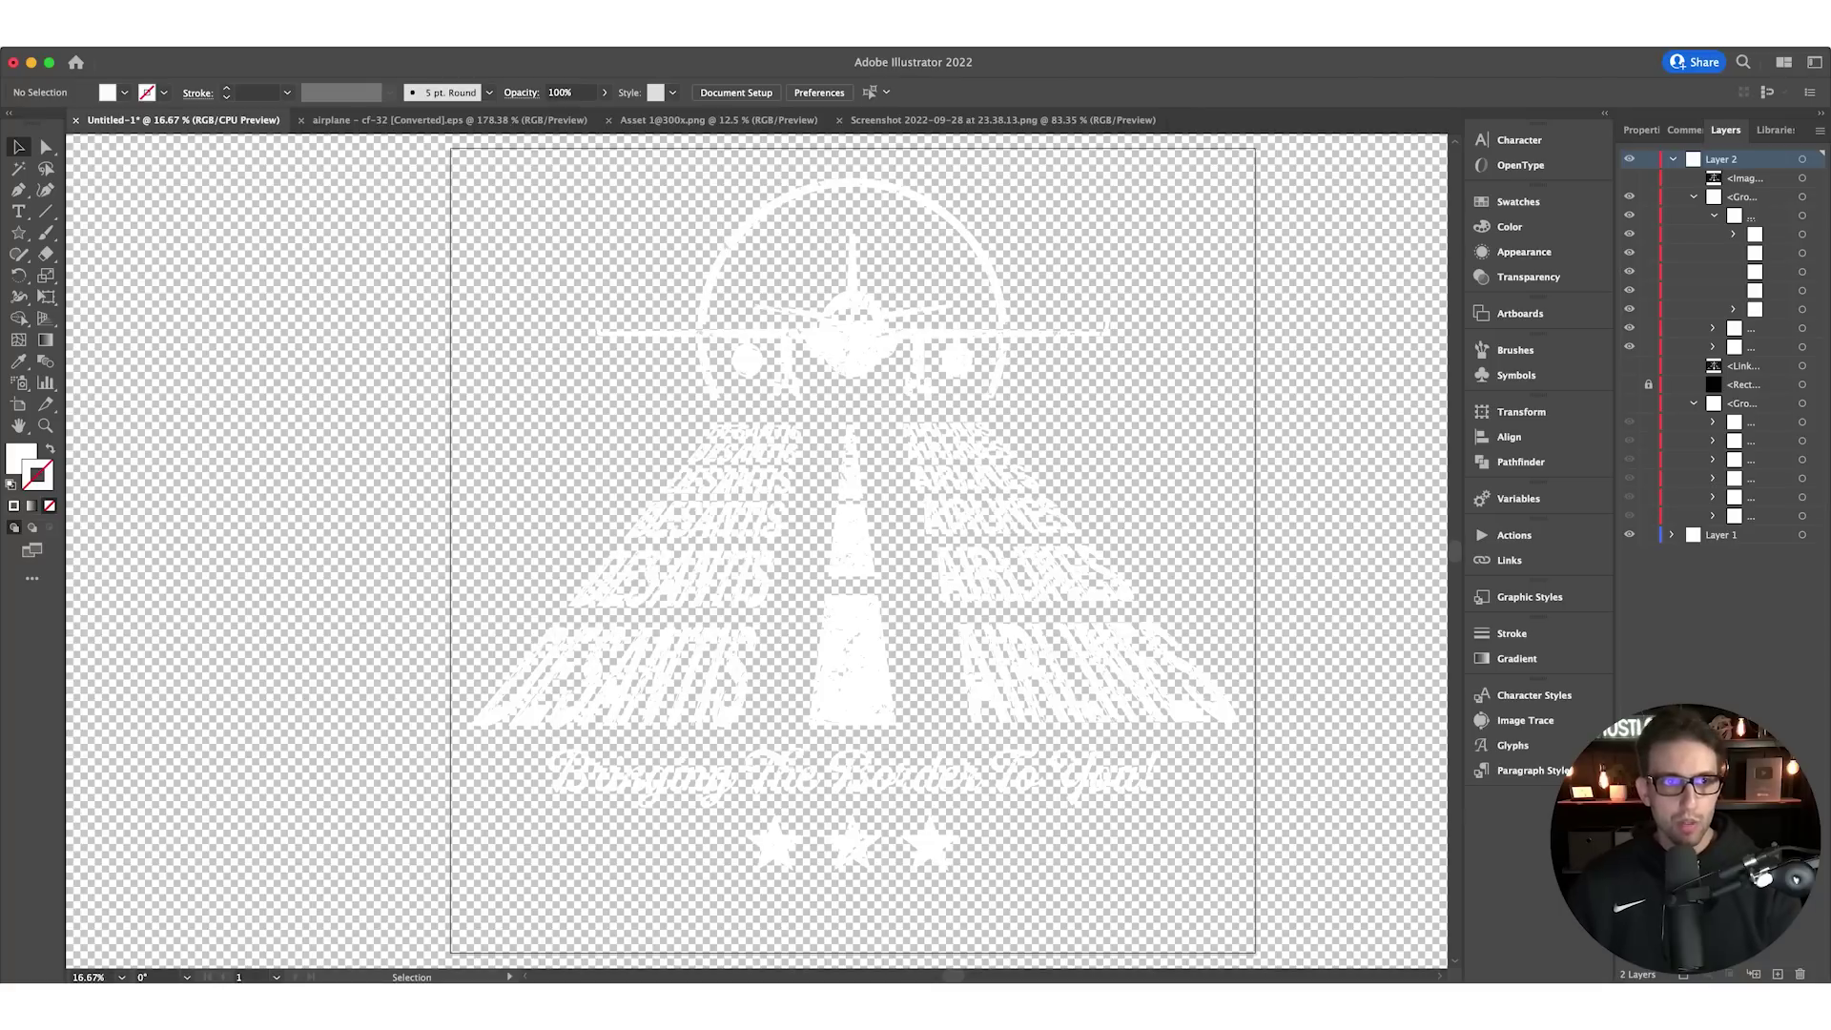
# Hide the locked black background rectangle and export the Desantis Airlines artboard for screens as a 1x PNG to Downloads
pyautogui.click(129, 4)
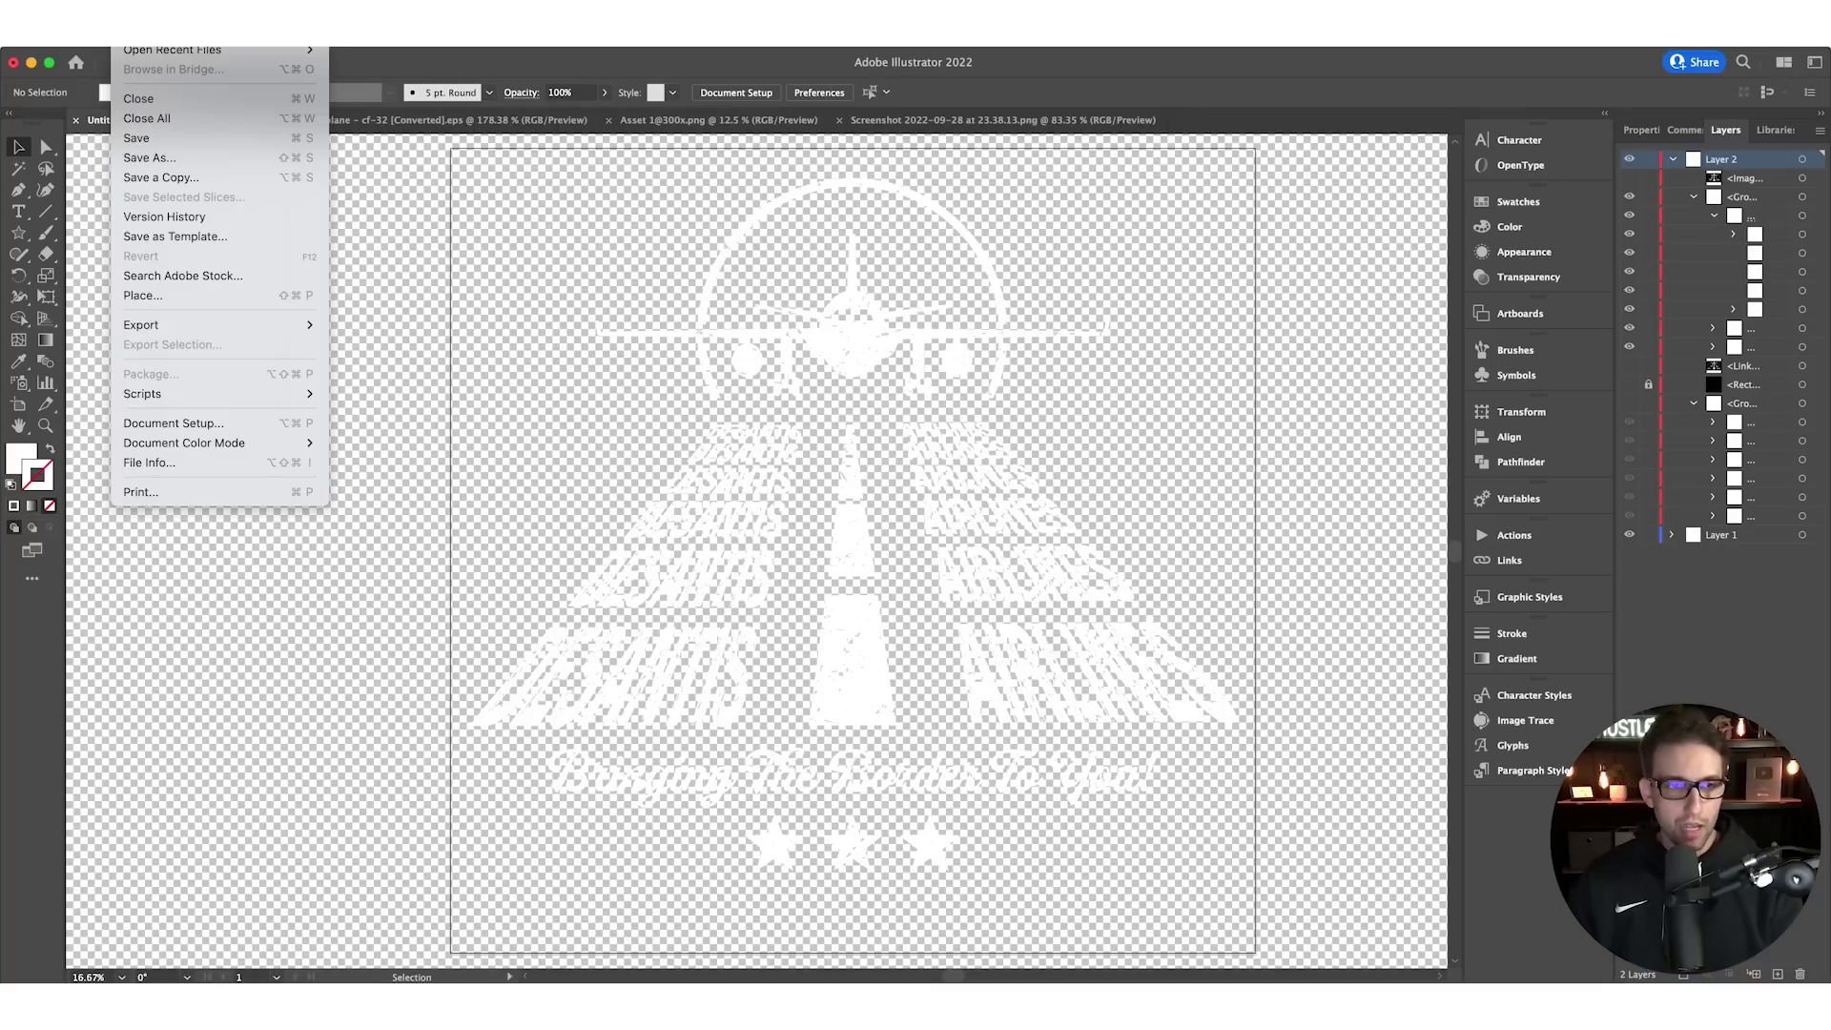
pyautogui.moveTo(168, 325)
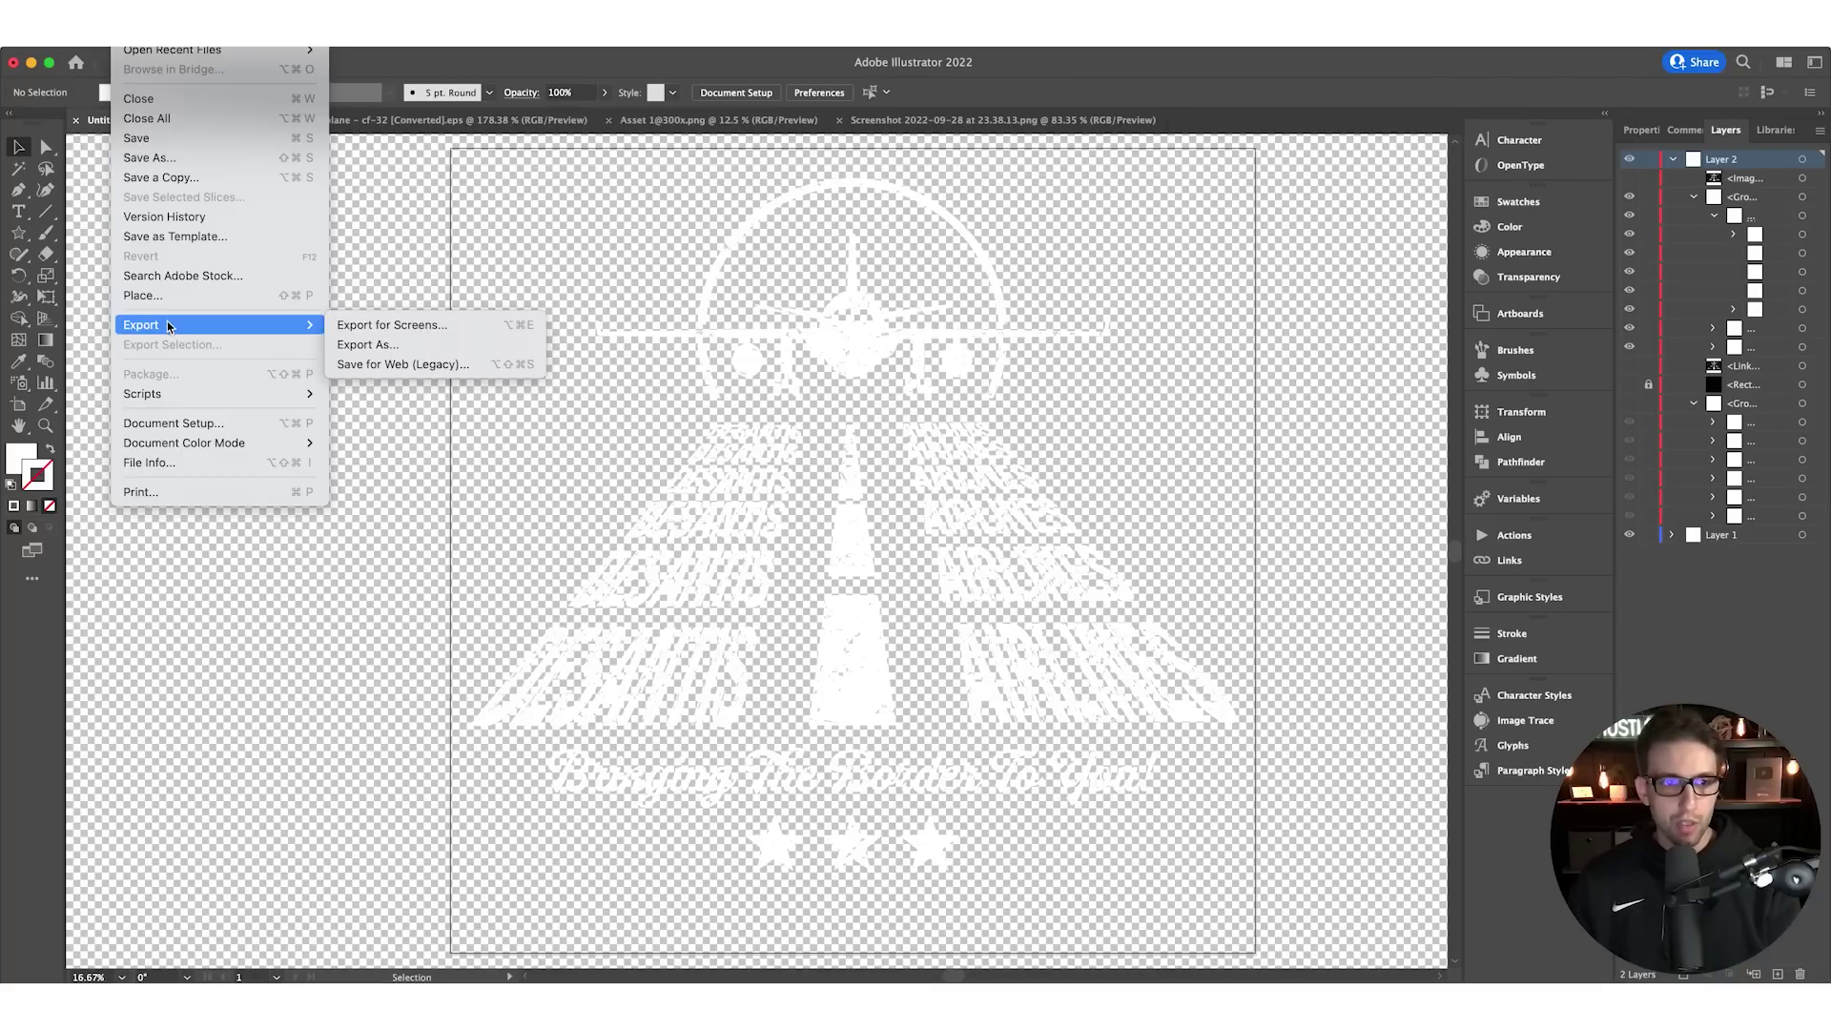
pyautogui.click(362, 328)
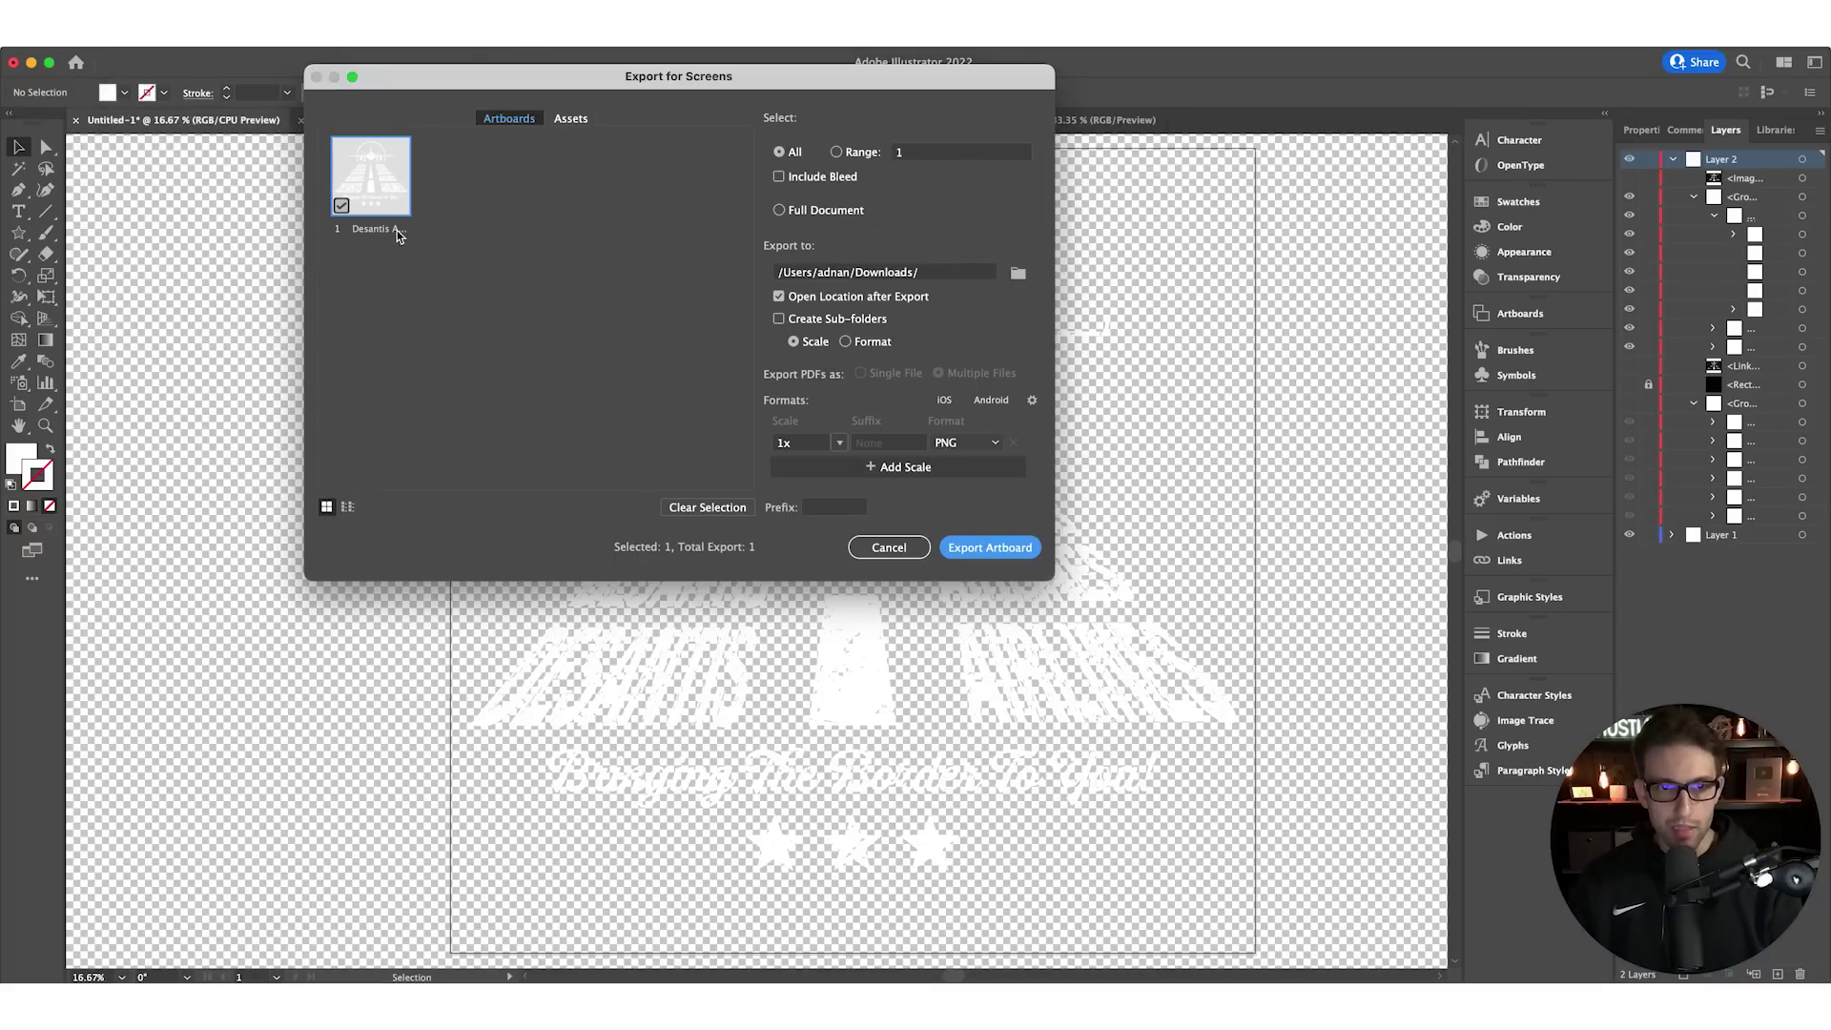
pyautogui.click(992, 548)
pyautogui.click(1330, 649)
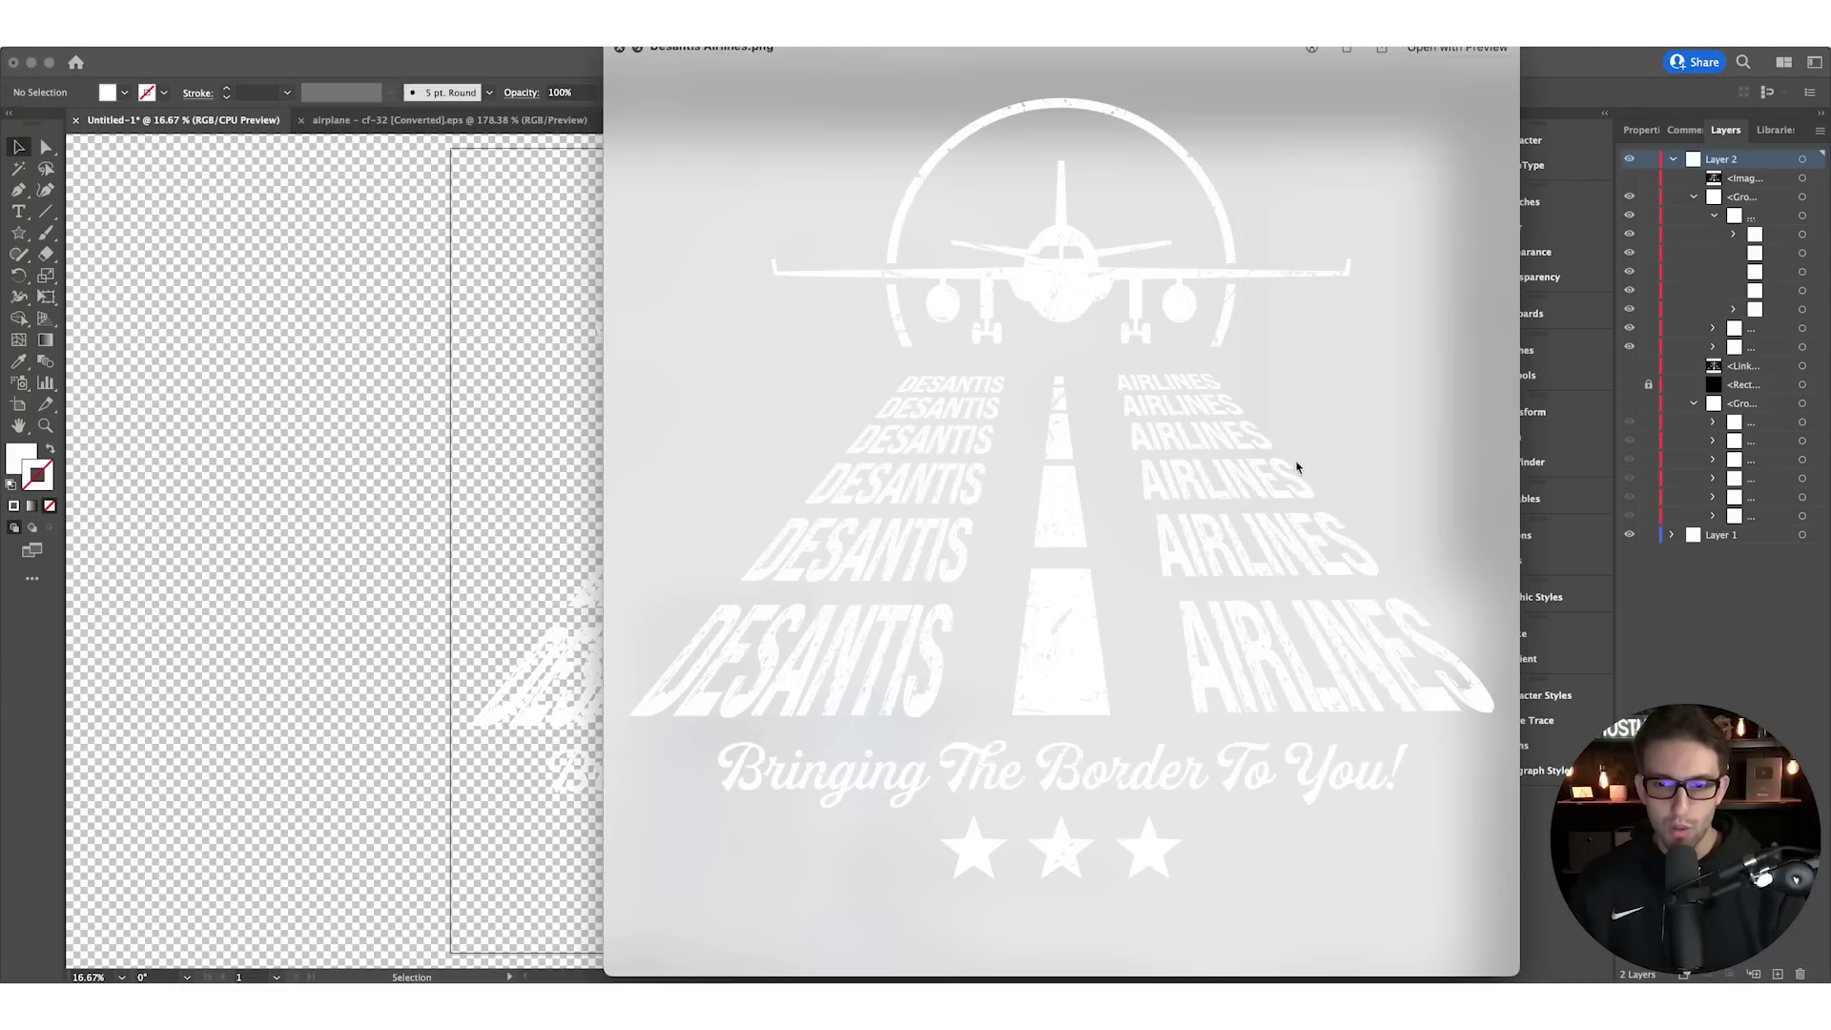